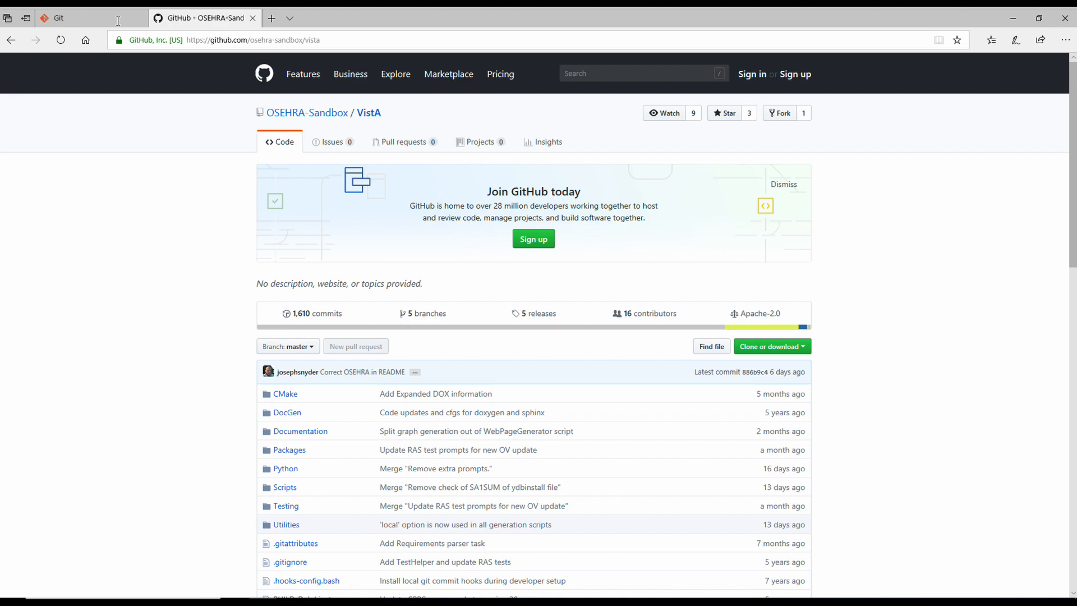
Step: Download and save the 64-bit Git 2.18.0 for Windows installer from git-scm.com
left_click(118, 22)
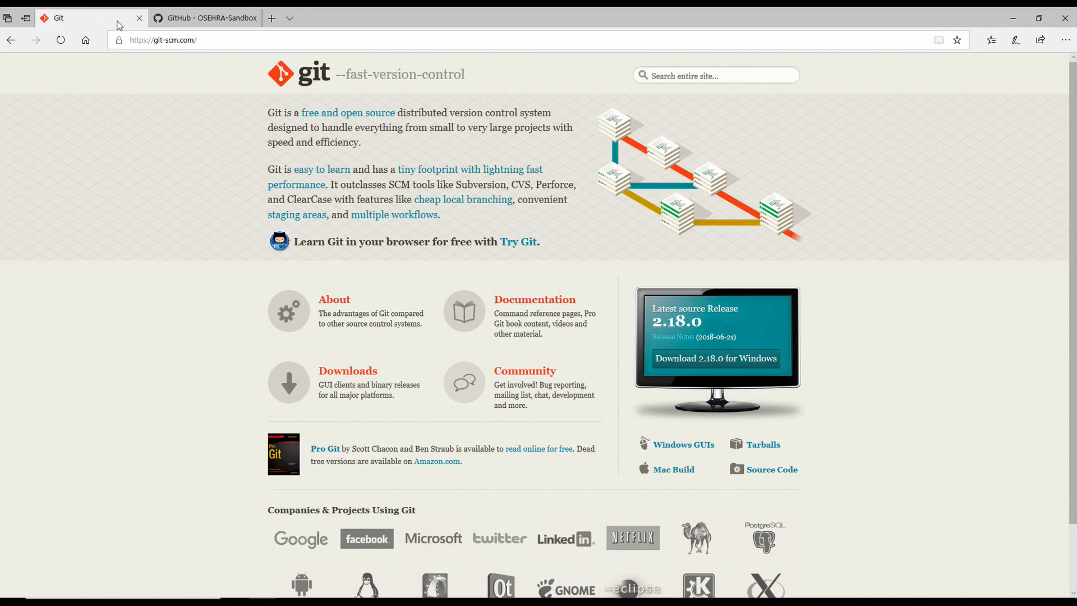
left_click(727, 362)
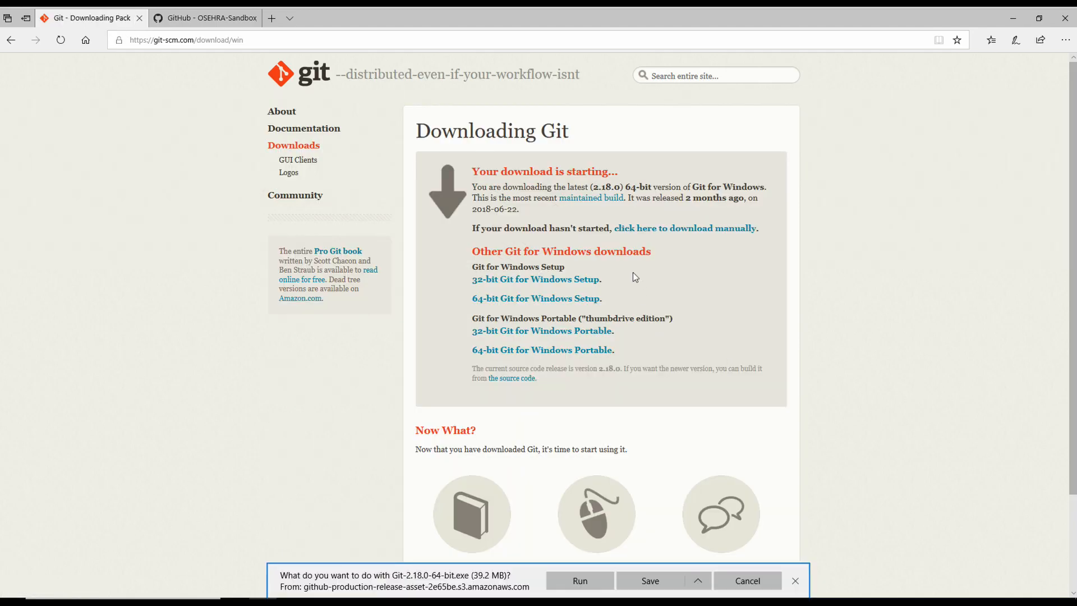
left_click(651, 581)
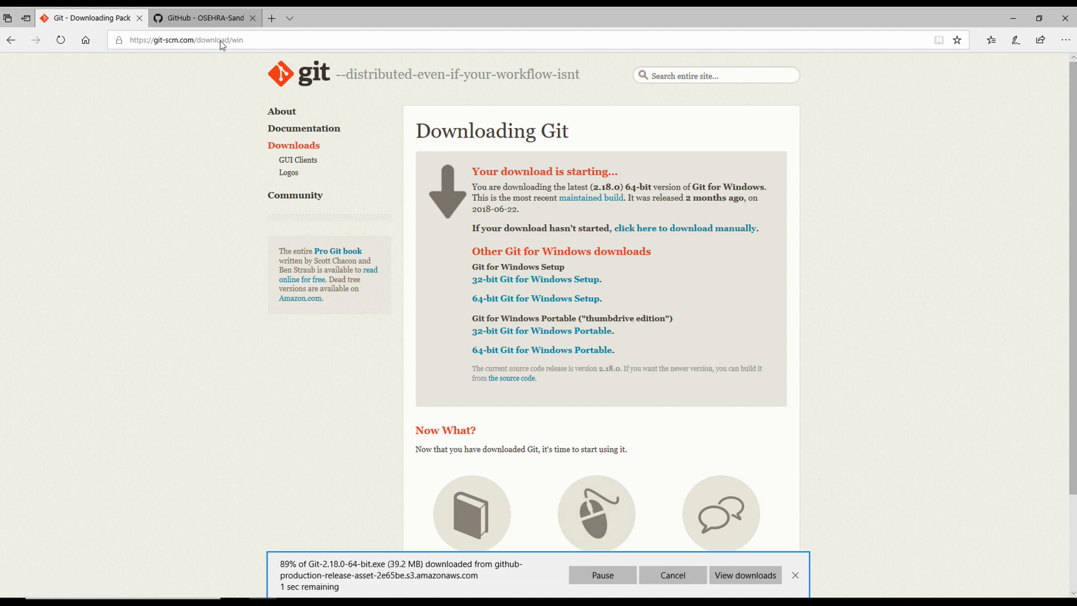
left_click(274, 19)
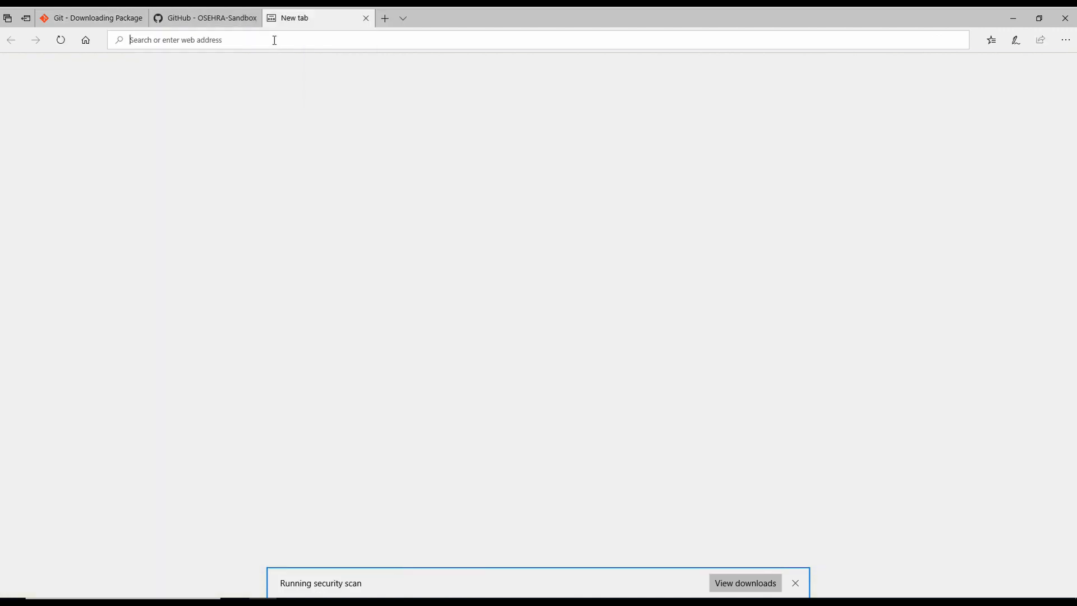
Step: Save the cmake-3.12.1-win64-x64.msi installer from cmake.org's download page
type("cmake")
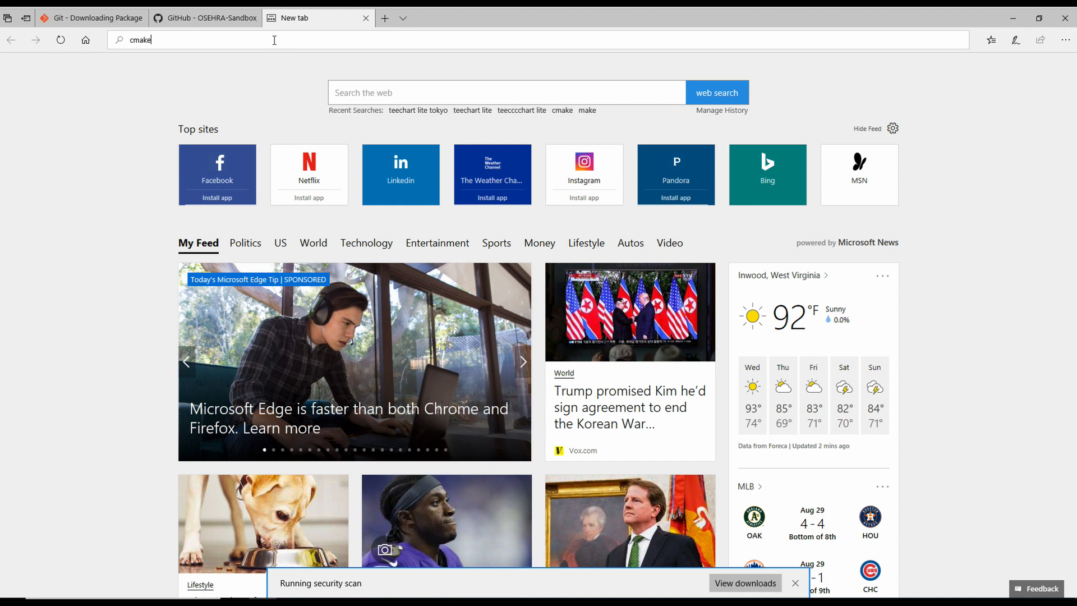
type(".org")
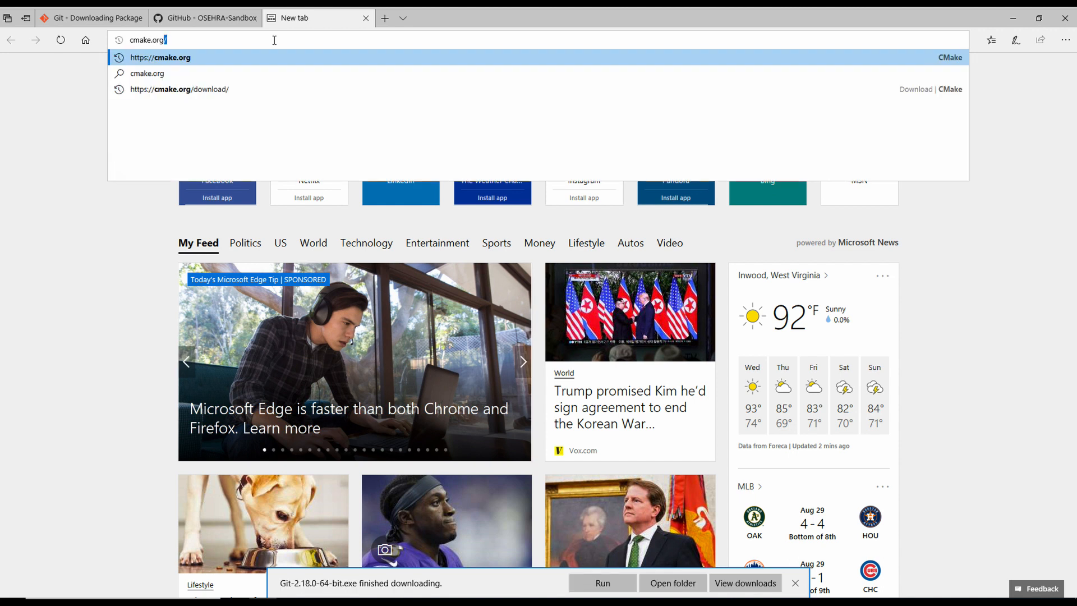
key("Return")
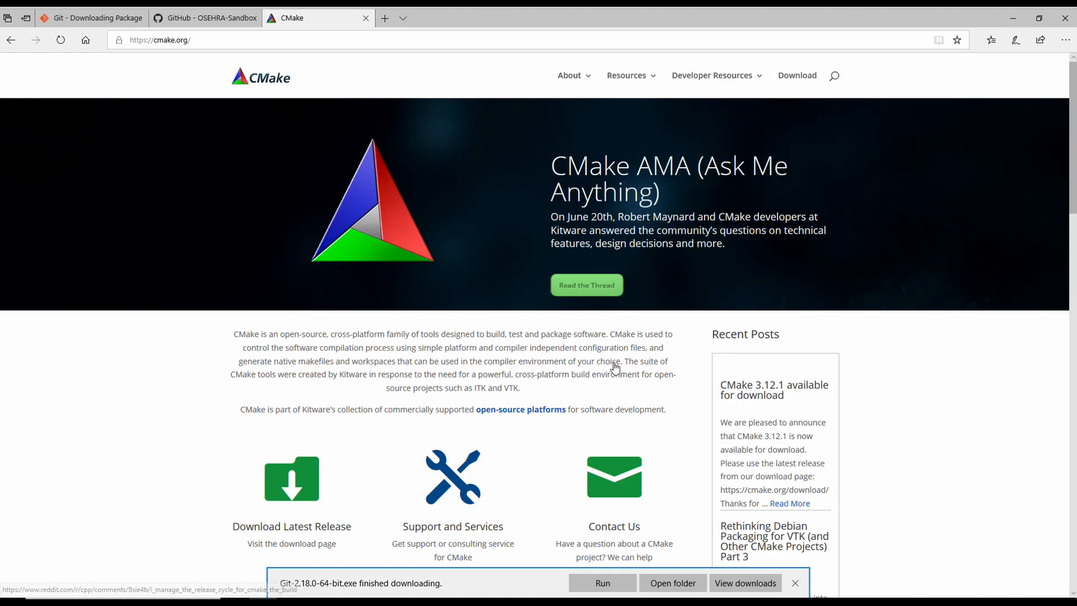
scroll(686, 397, "down", 1)
scroll(684, 397, "down", 2)
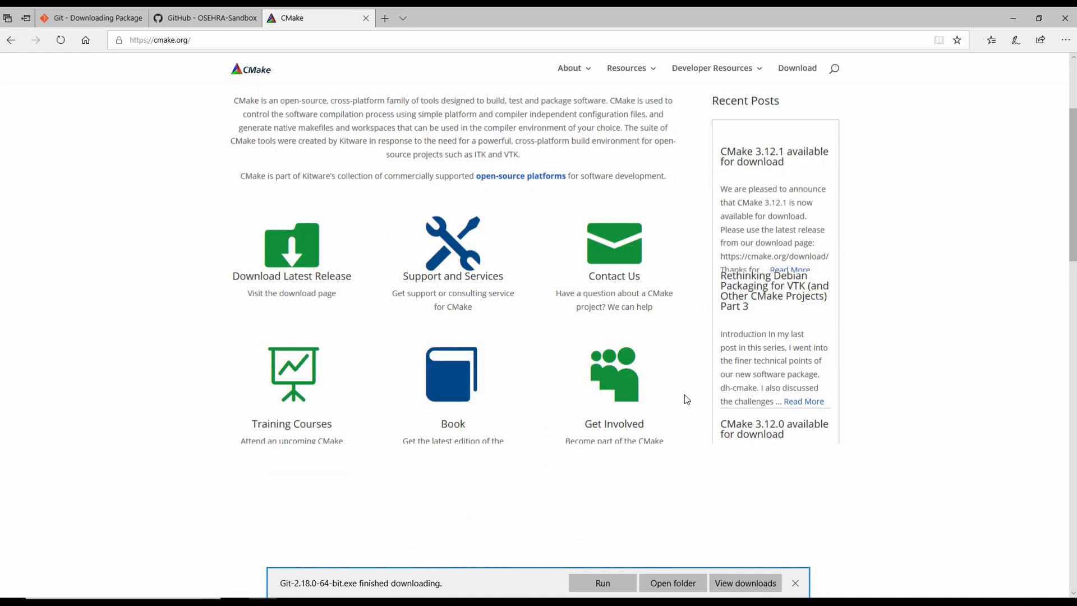
left_click(289, 231)
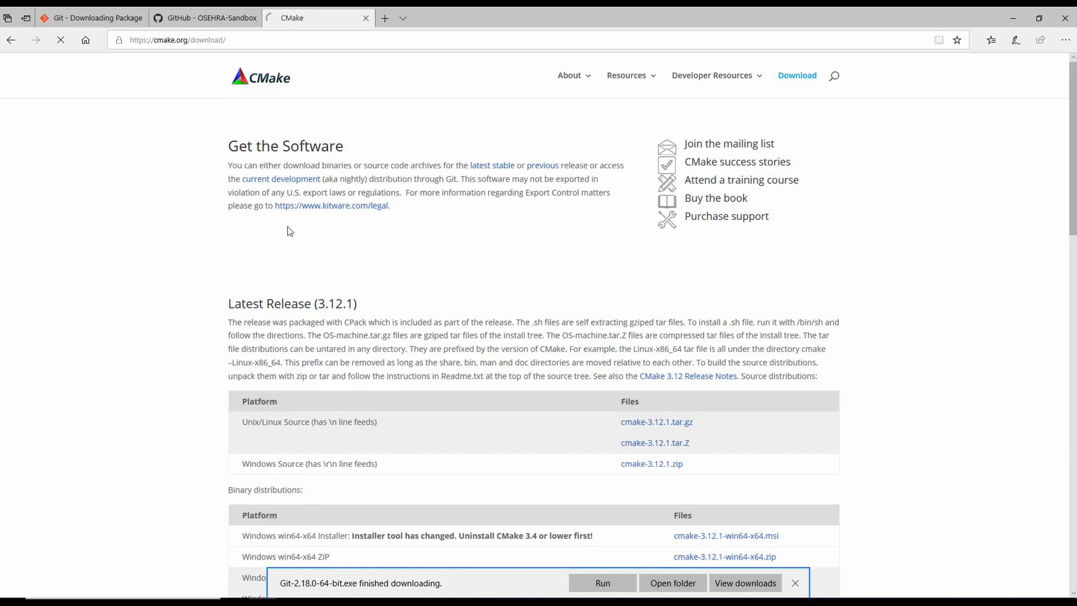
scroll(592, 419, "down", 5)
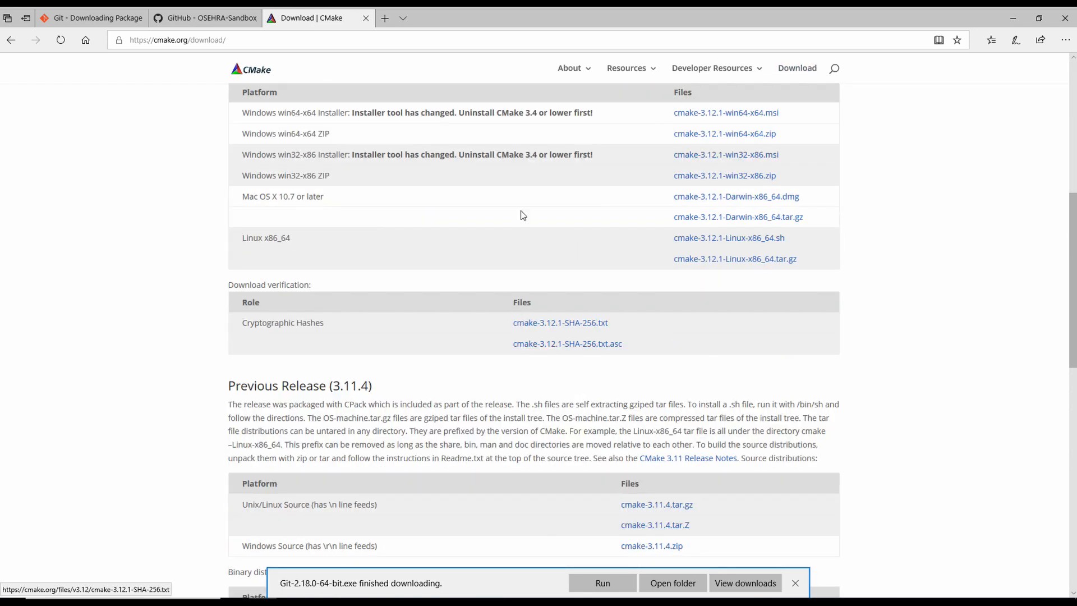
left_click(714, 116)
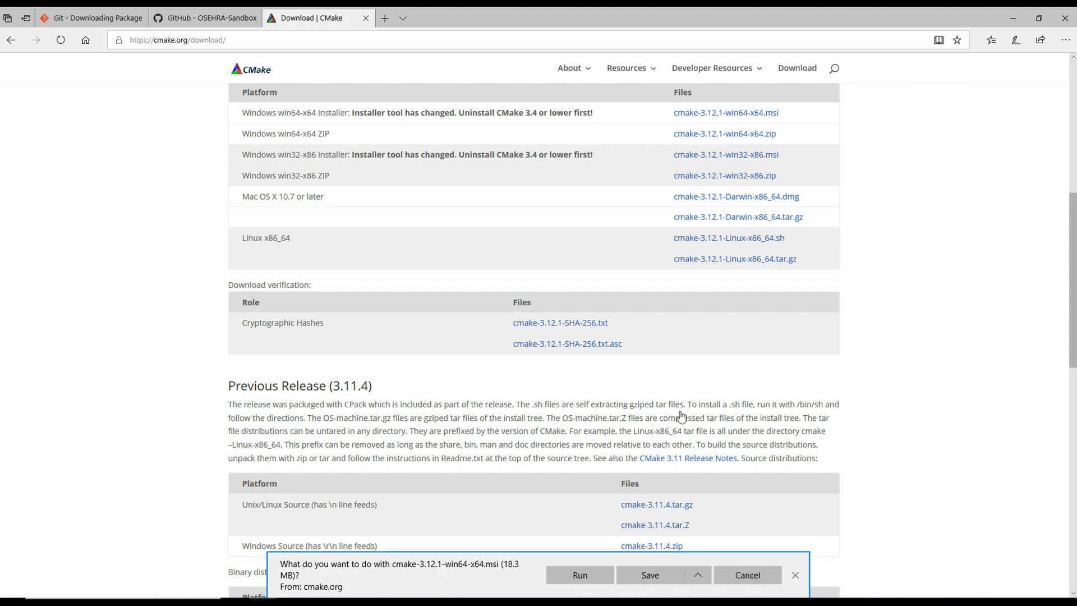
left_click(651, 575)
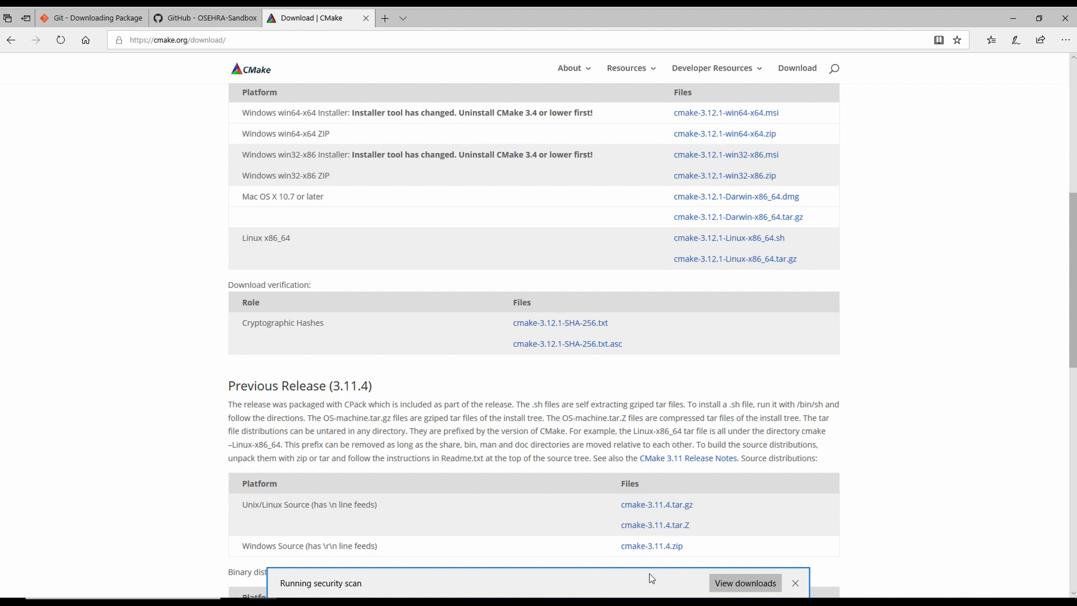
Step: Run the Git 2.18.0 installer; keep the default licence, folder, components and Start Menu settings
left_click(294, 602)
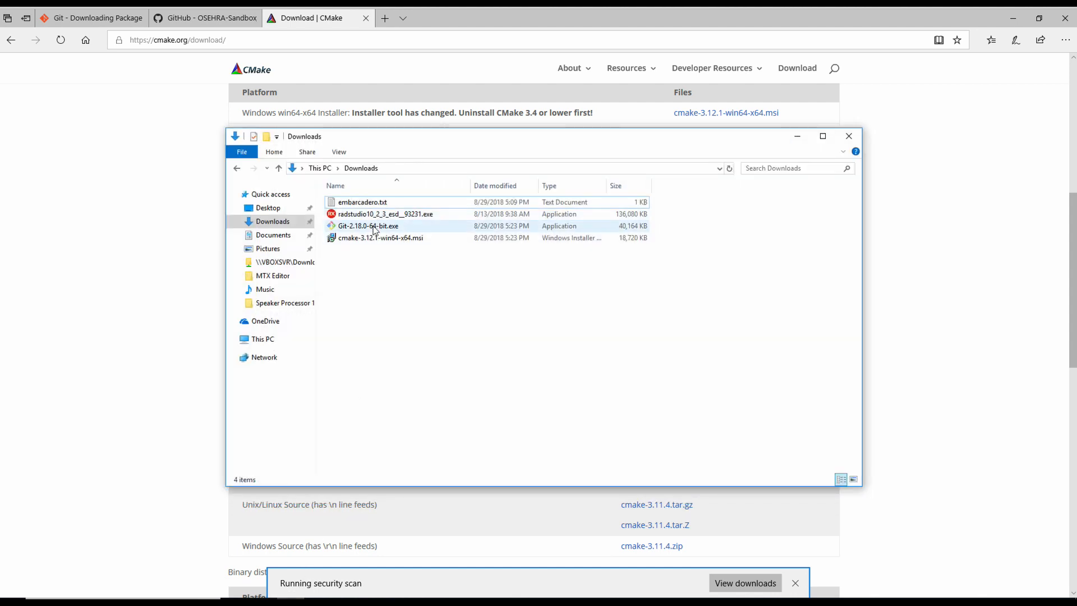
double_click(375, 225)
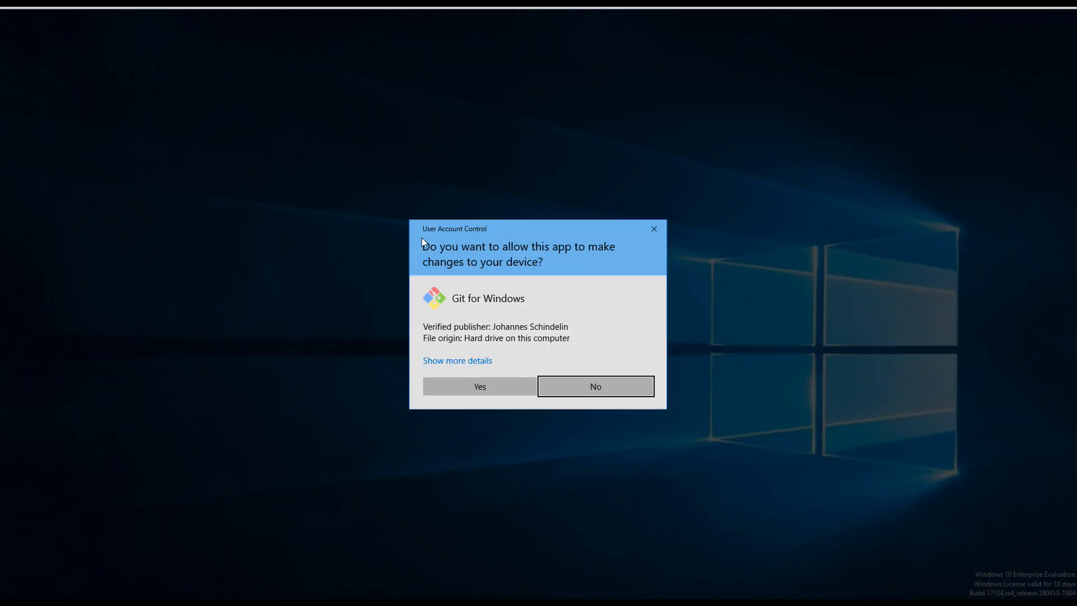
left_click(482, 388)
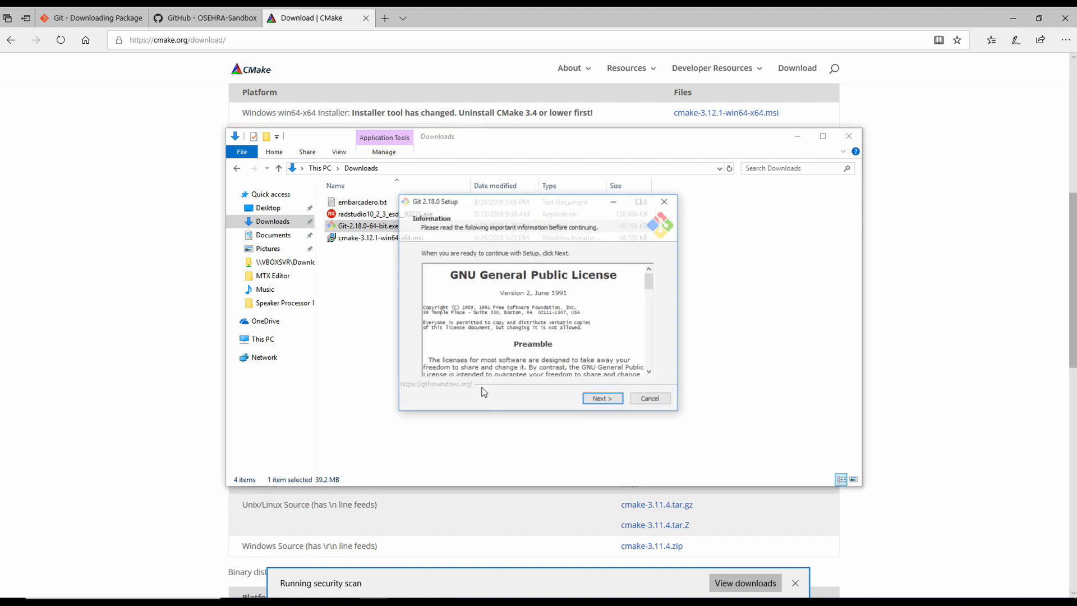
left_click(602, 402)
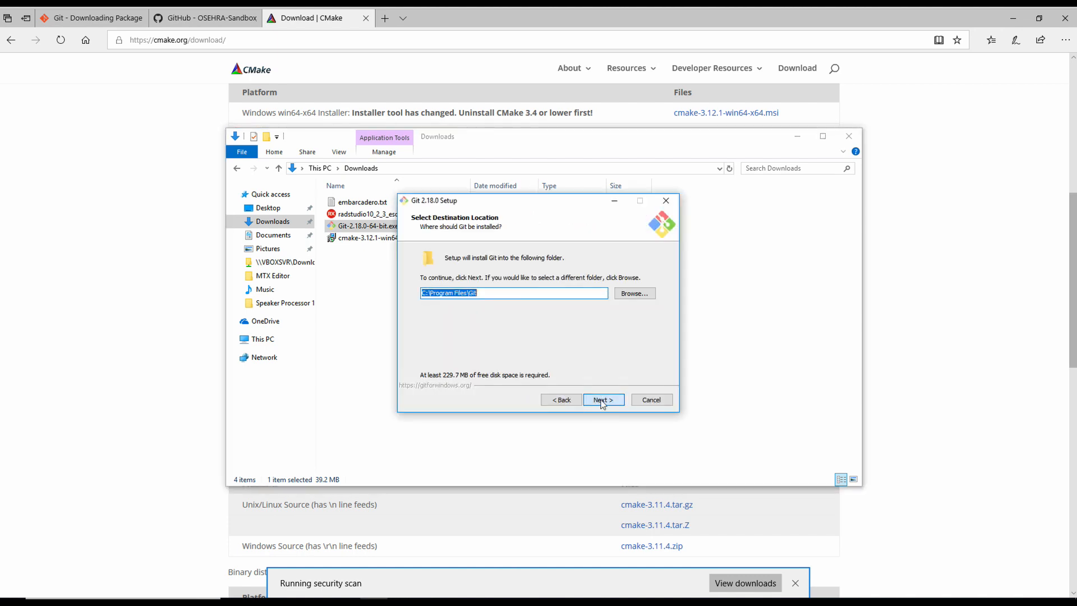
left_click(602, 402)
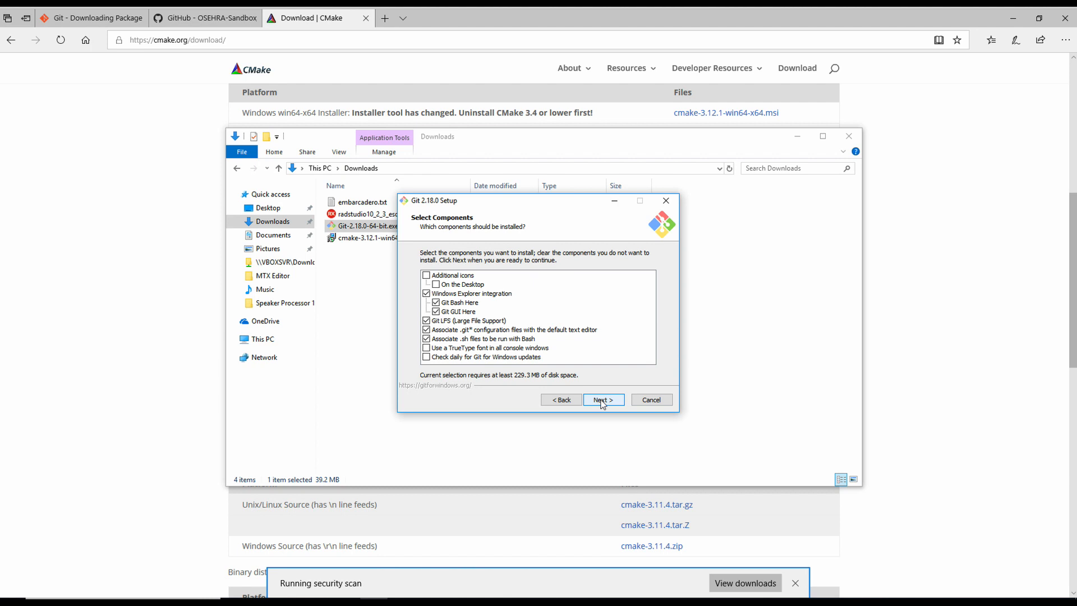
left_click(602, 401)
left_click(602, 401)
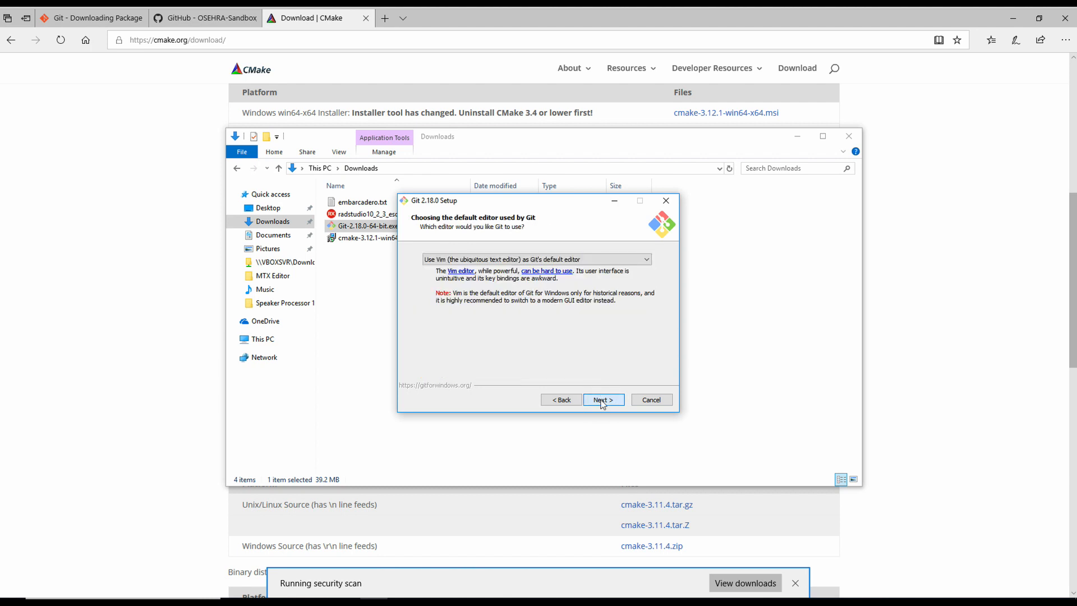
Step: Keep Vim, Command Prompt PATH, HTTPS, line-ending and MinTTY defaults; install without release notes
left_click(602, 402)
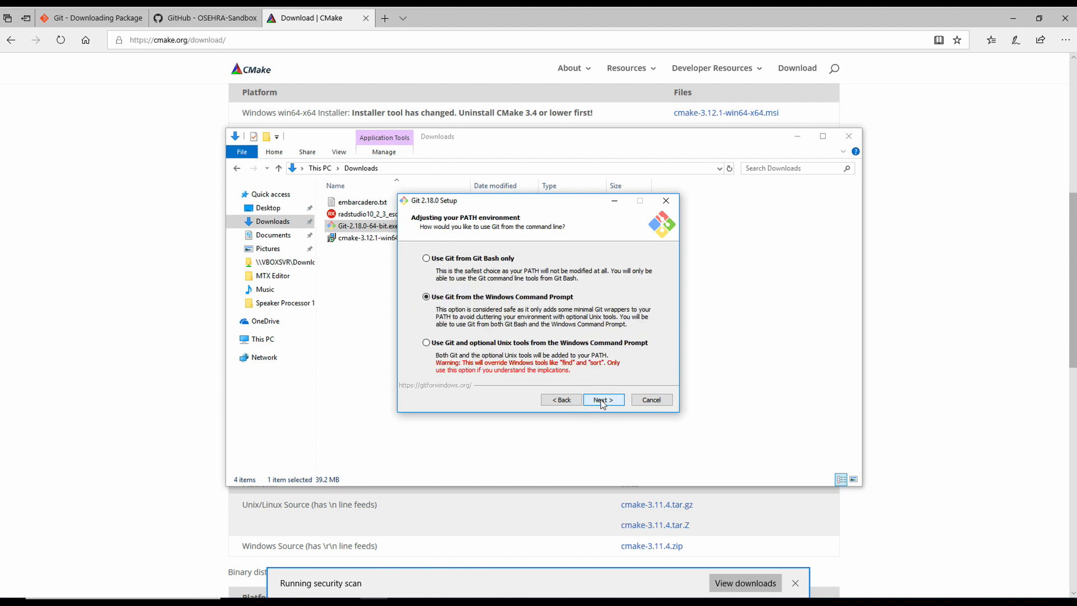
left_click(602, 401)
left_click(602, 401)
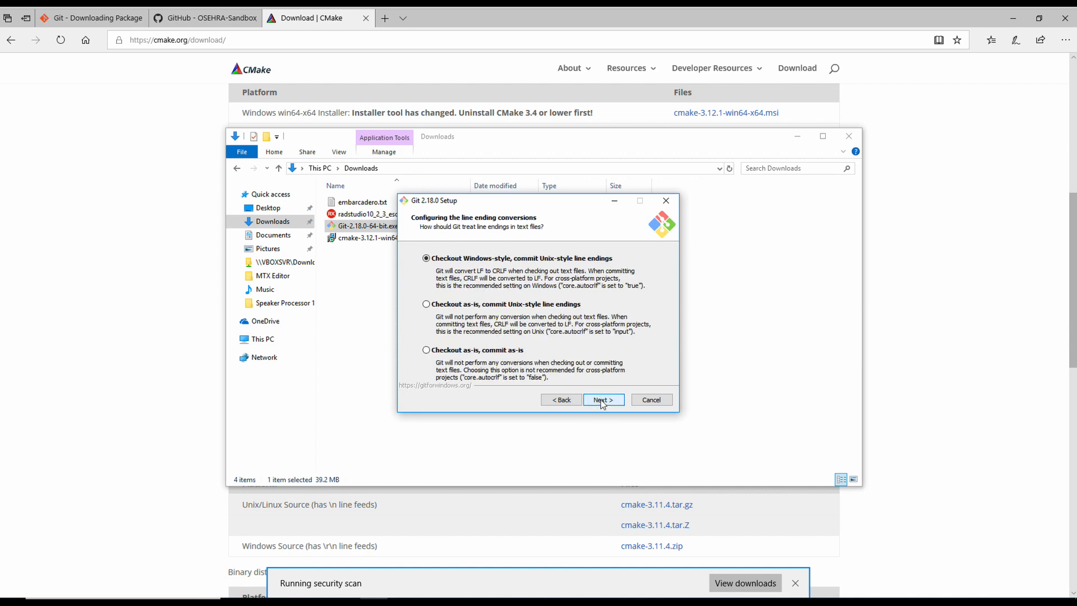
left_click(602, 401)
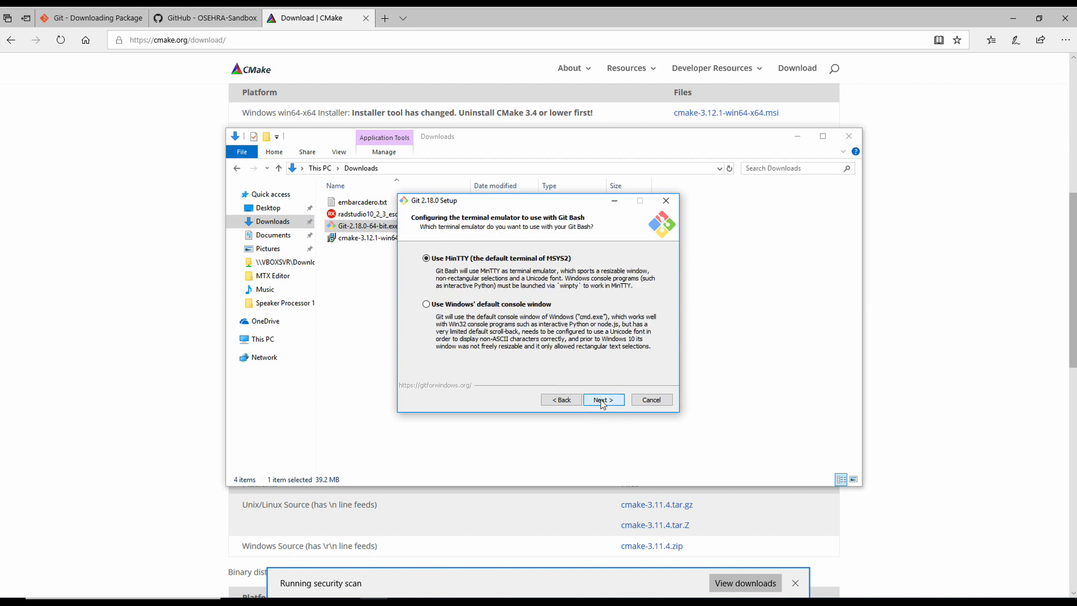
left_click(602, 401)
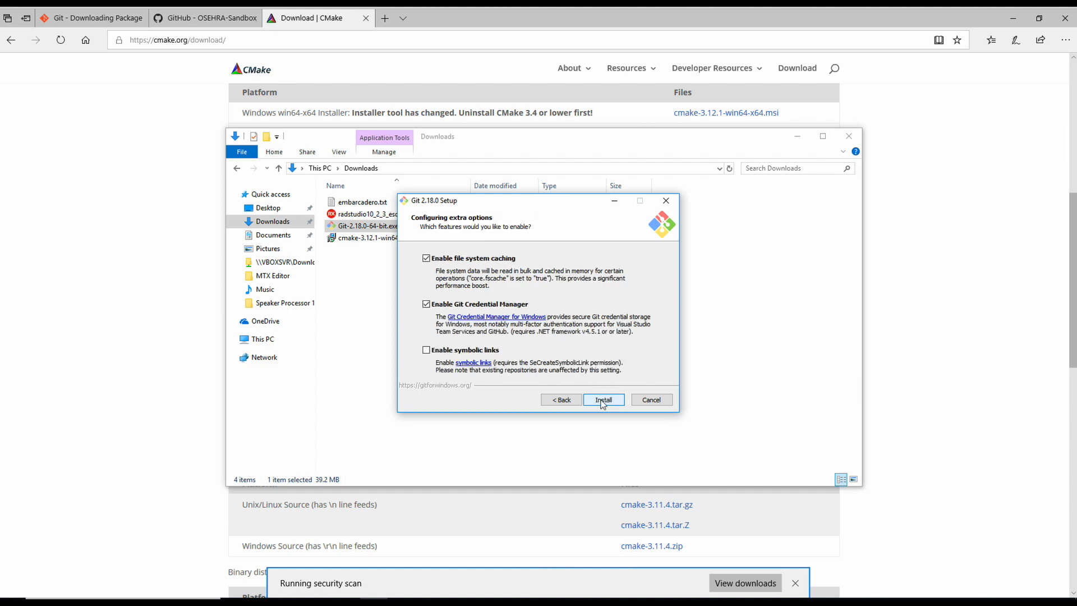
left_click(602, 401)
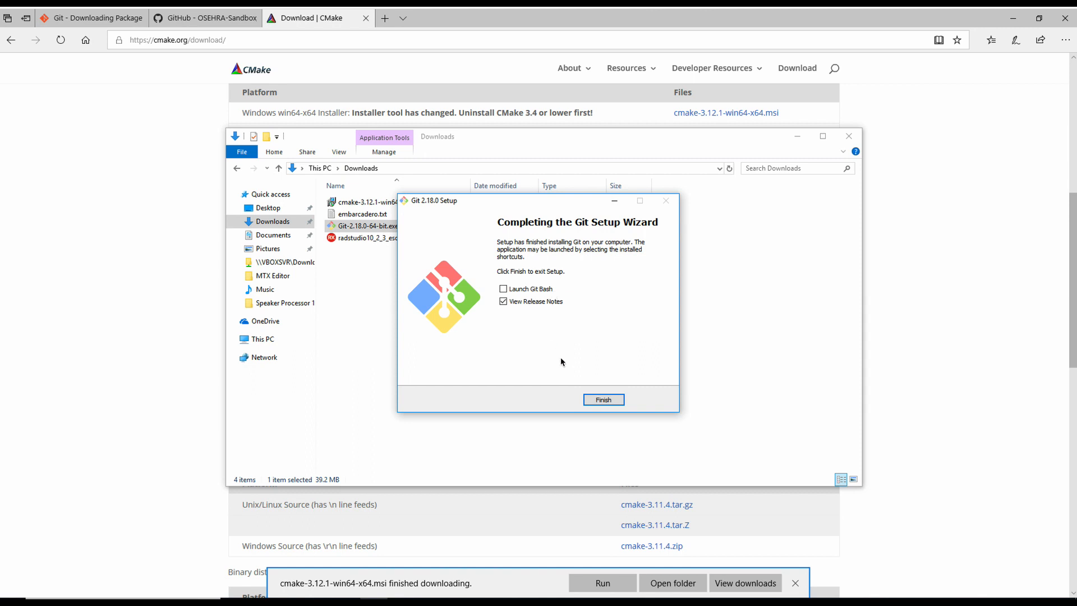
left_click(504, 303)
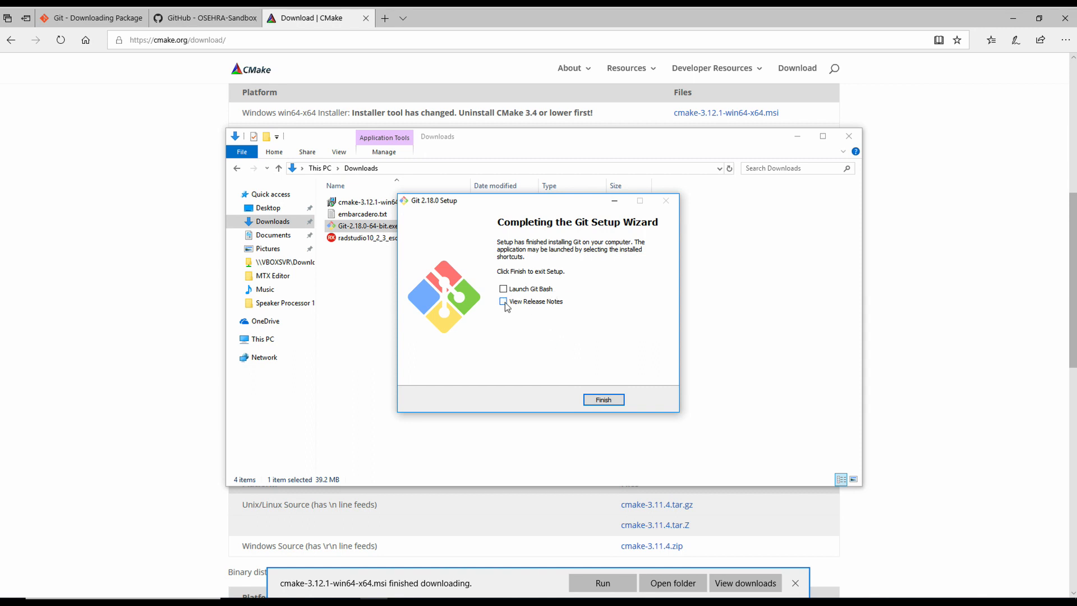
left_click(605, 400)
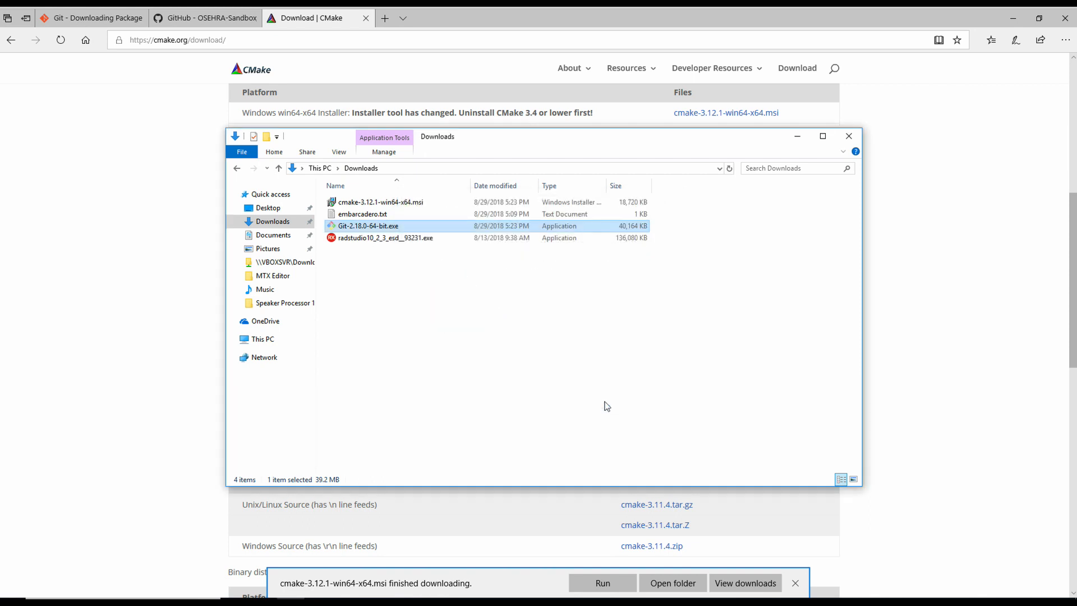
Step: Run the CMake 3.12.1 installer and accept its licence terms
double_click(402, 206)
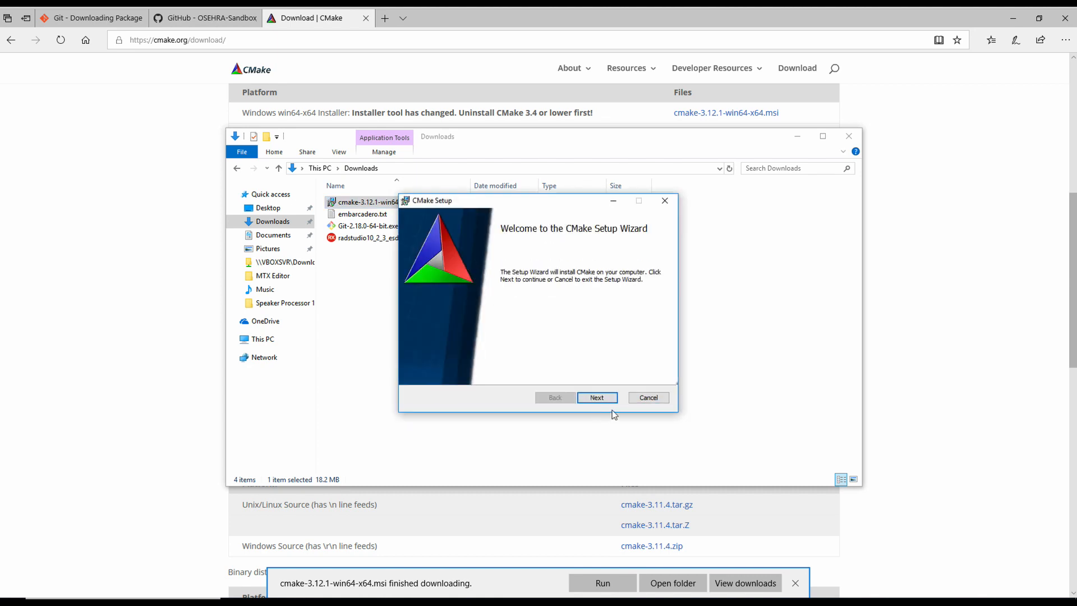
left_click(605, 398)
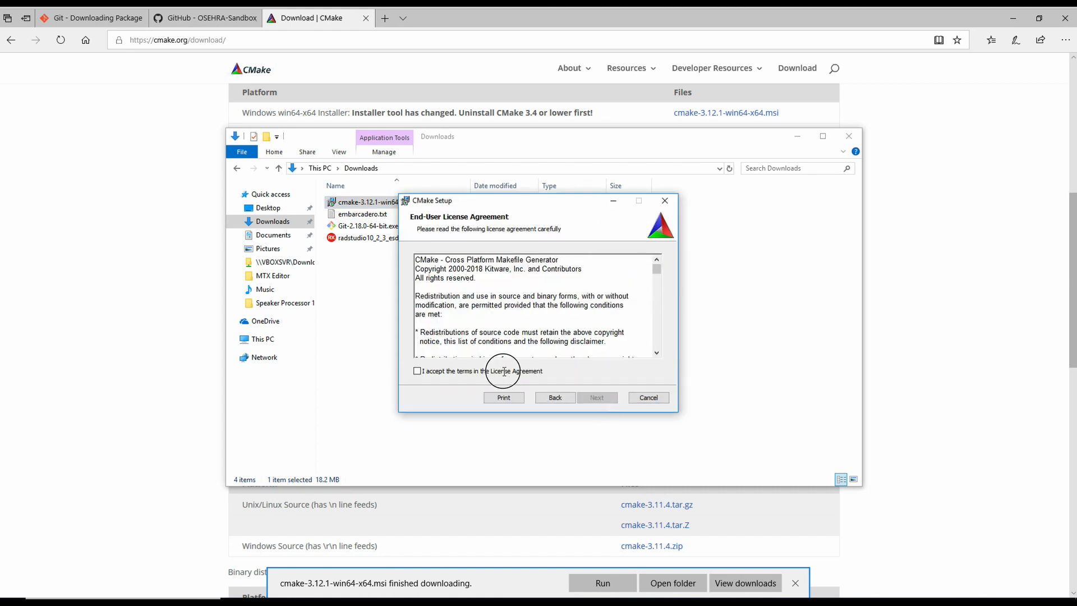
left_click(504, 371)
left_click(597, 402)
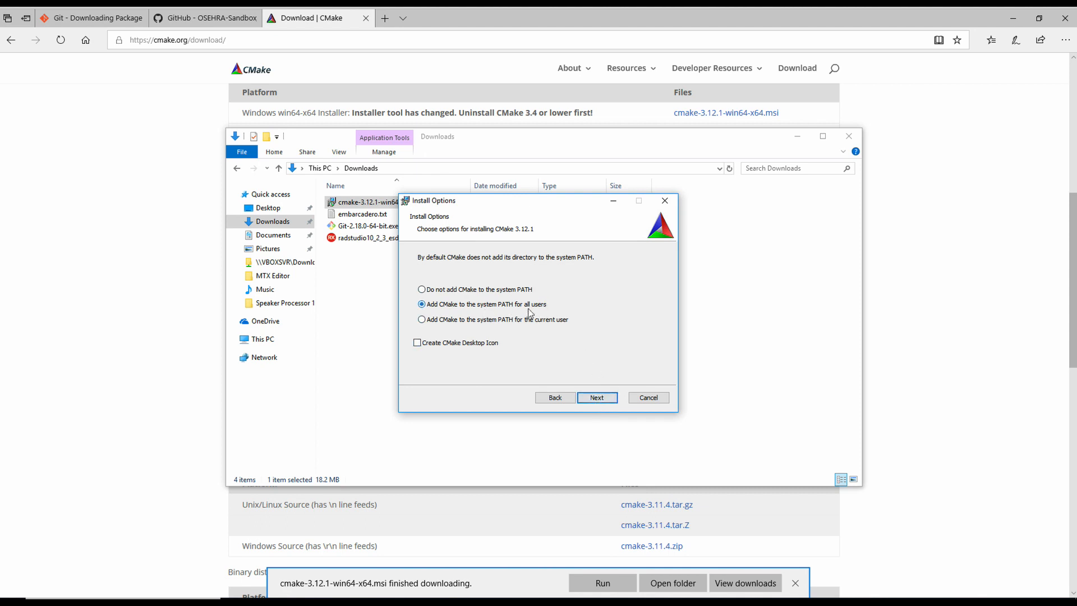
Step: Install CMake with PATH for all users in the default folder, then return to the VistA GitHub tab
left_click(615, 403)
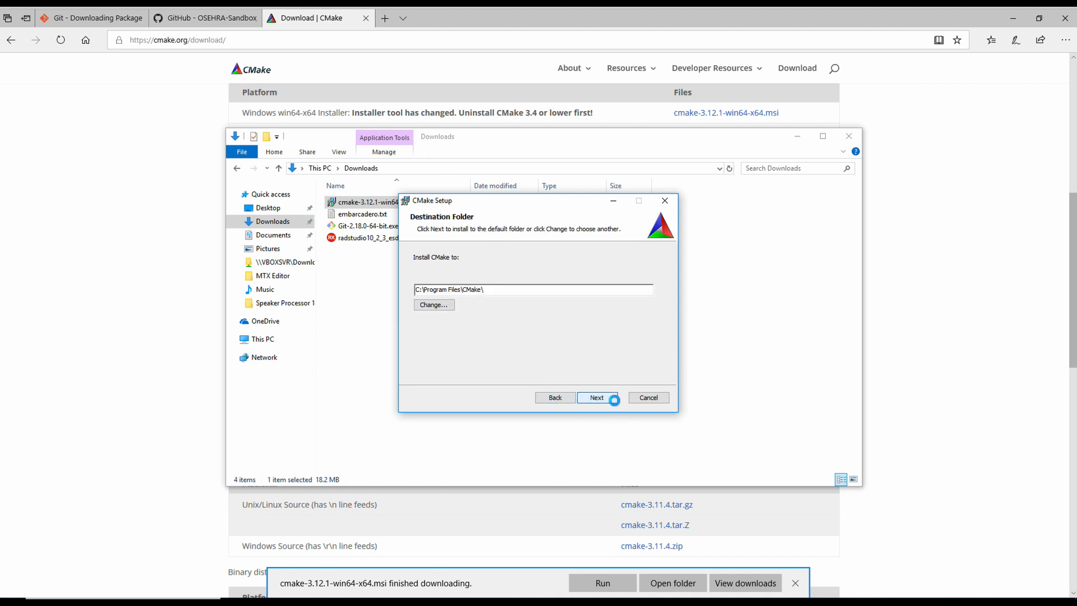
left_click(615, 403)
left_click(616, 402)
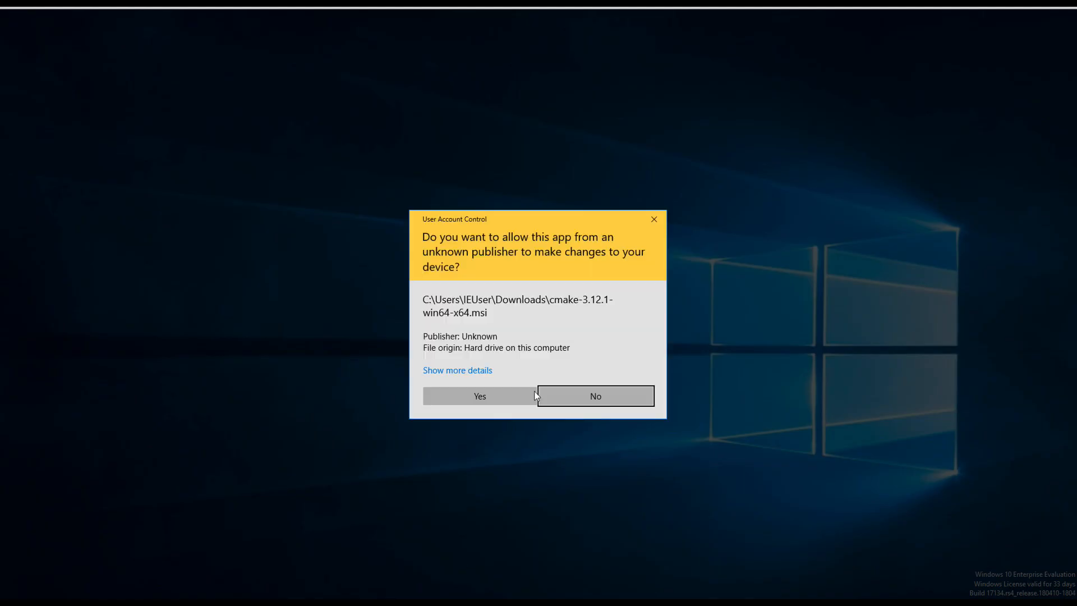
left_click(494, 396)
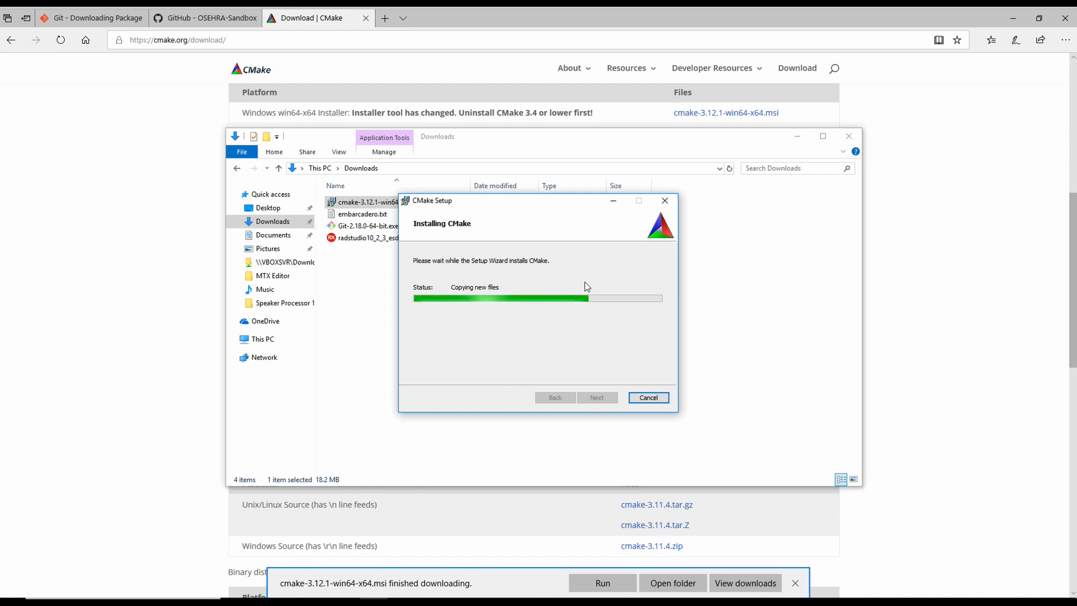
left_click(210, 18)
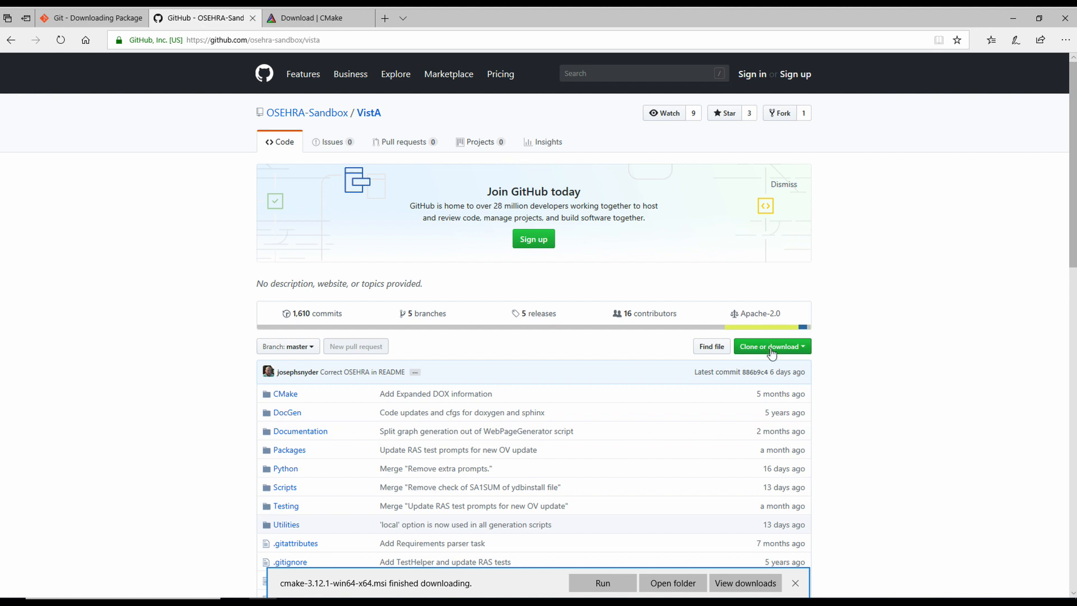
Step: Copy the VistA repository's HTTPS clone URL and minimize Edge
left_click(772, 347)
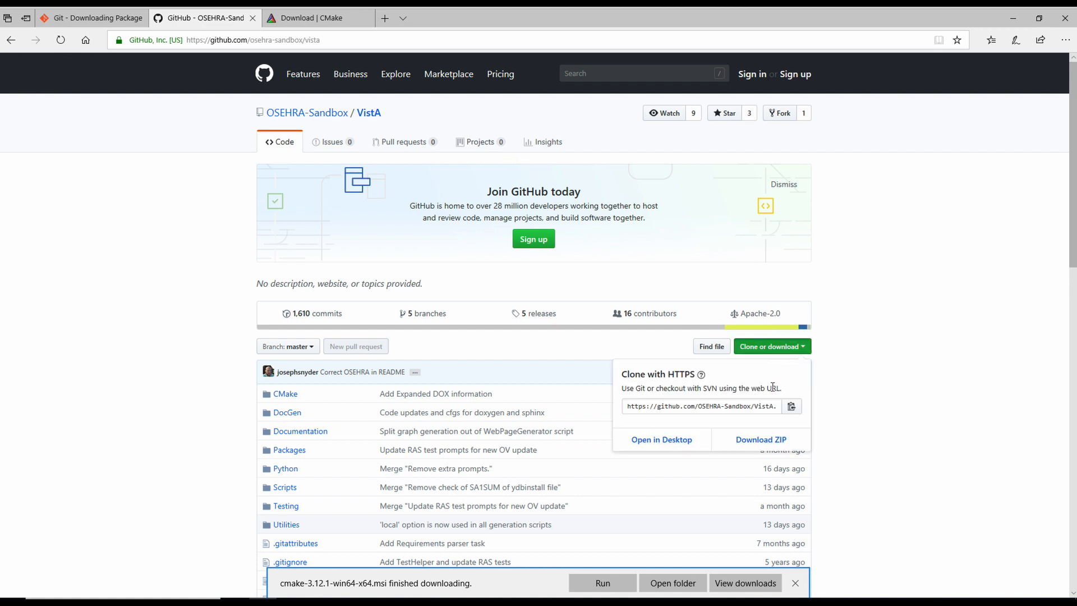
left_click(744, 408)
double_click(741, 407)
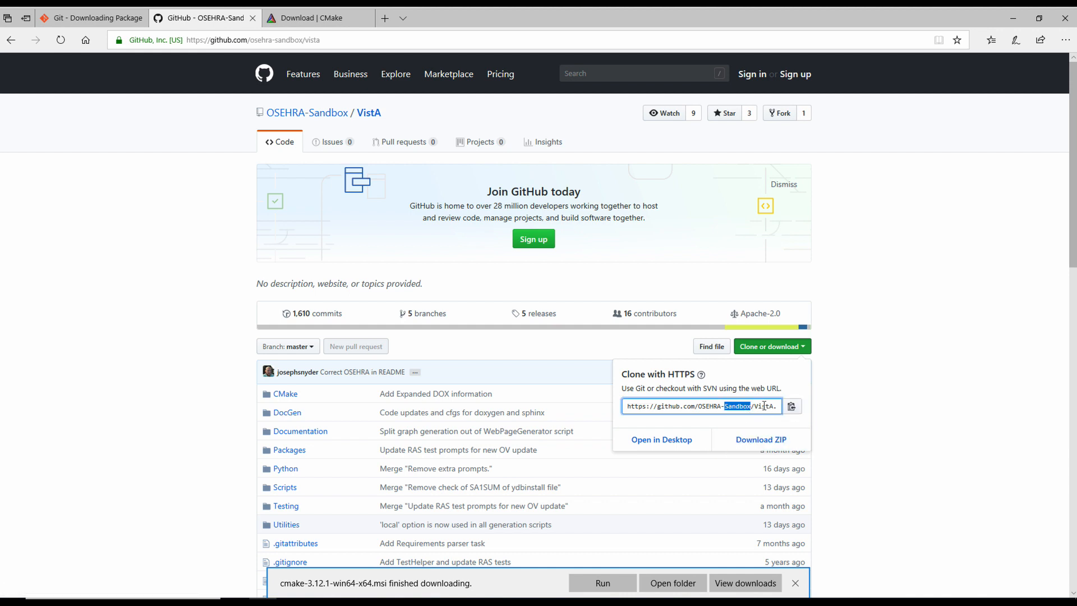
left_click(792, 406)
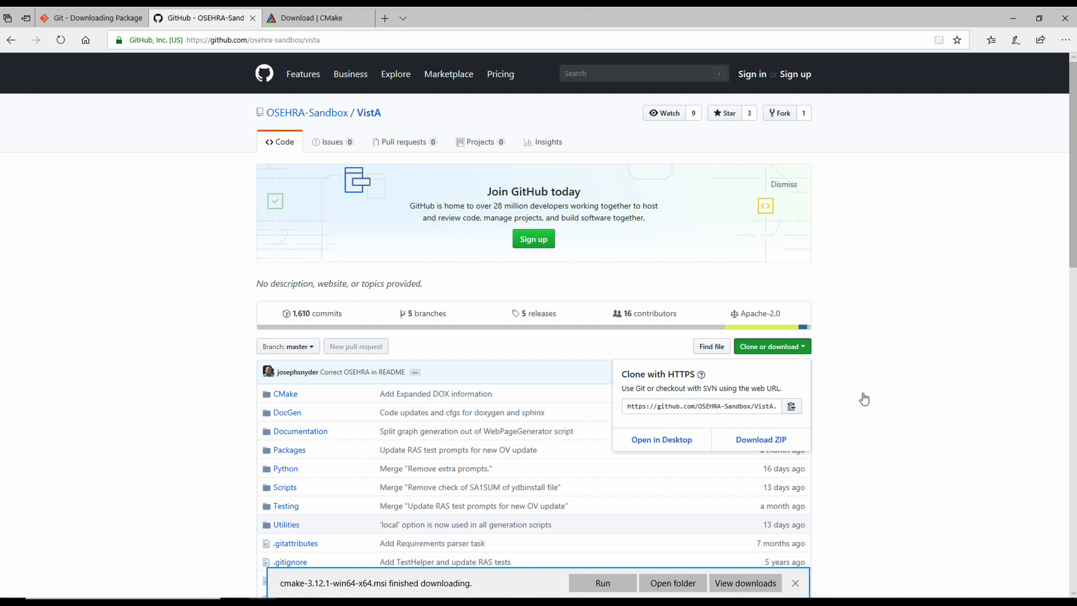
left_click(1022, 23)
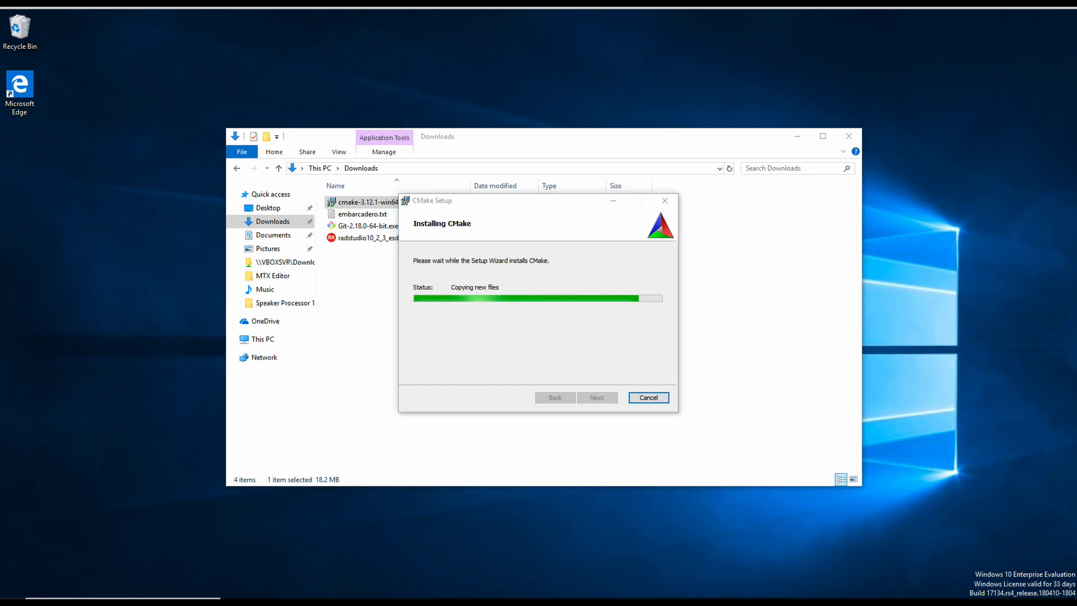
Step: Launch Git Bash from the Start menu's Git folder and finish the CMake setup wizard
key("super")
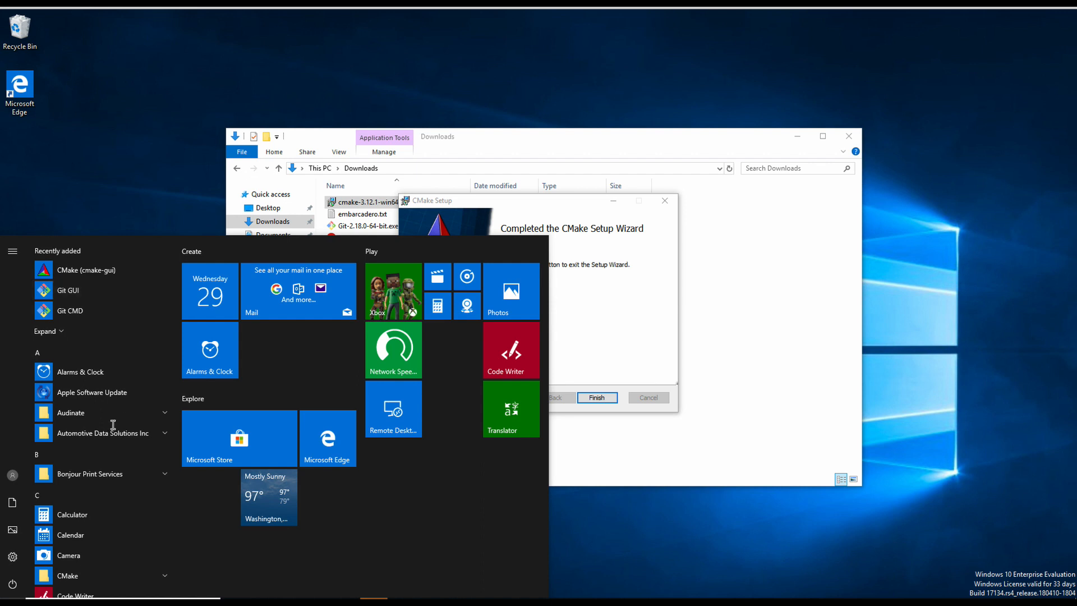
scroll(130, 548, "down", 3)
scroll(130, 547, "down", 1)
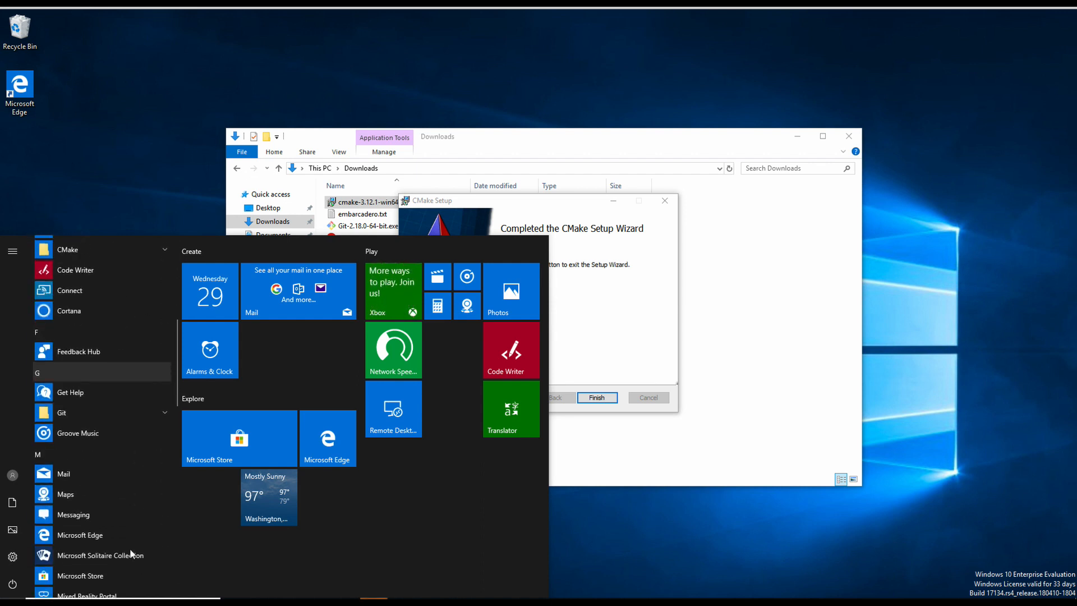
left_click(113, 420)
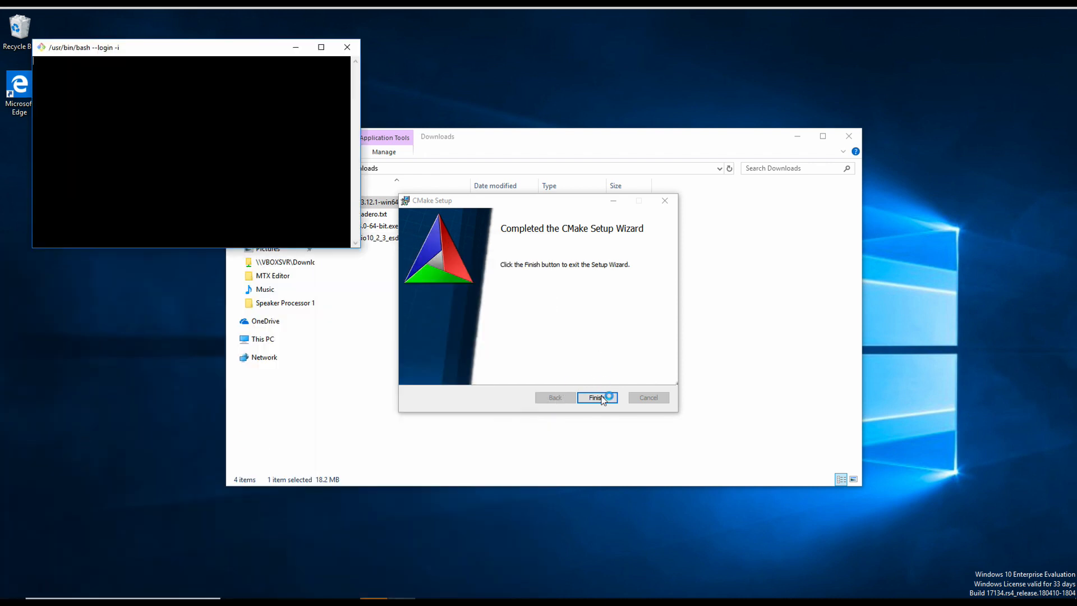
left_click(603, 398)
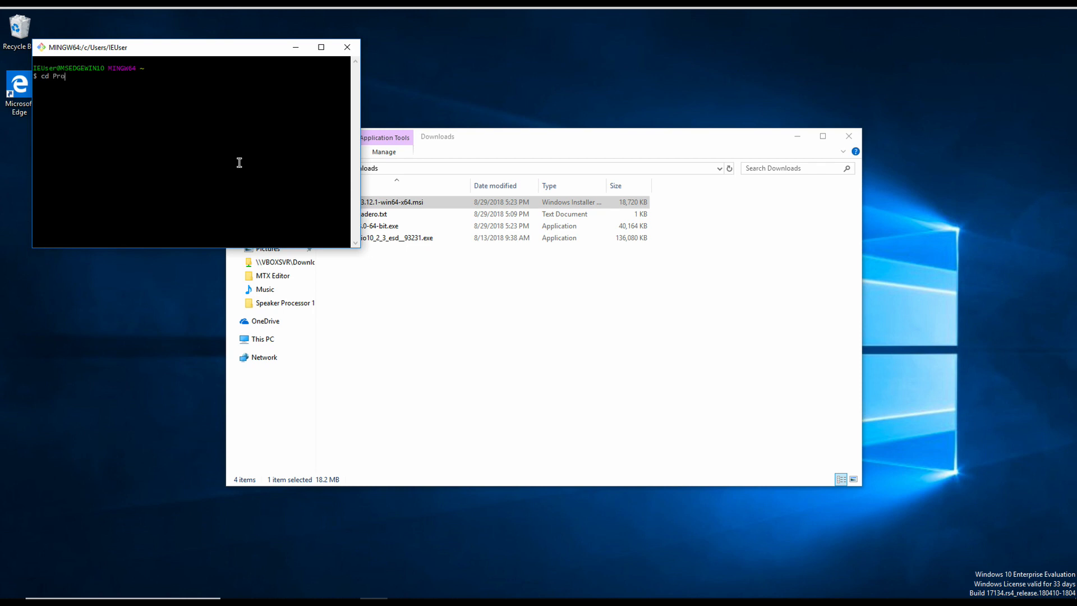
Step: Change into the Projects folder and list its contents
type("ts")
key("Return")
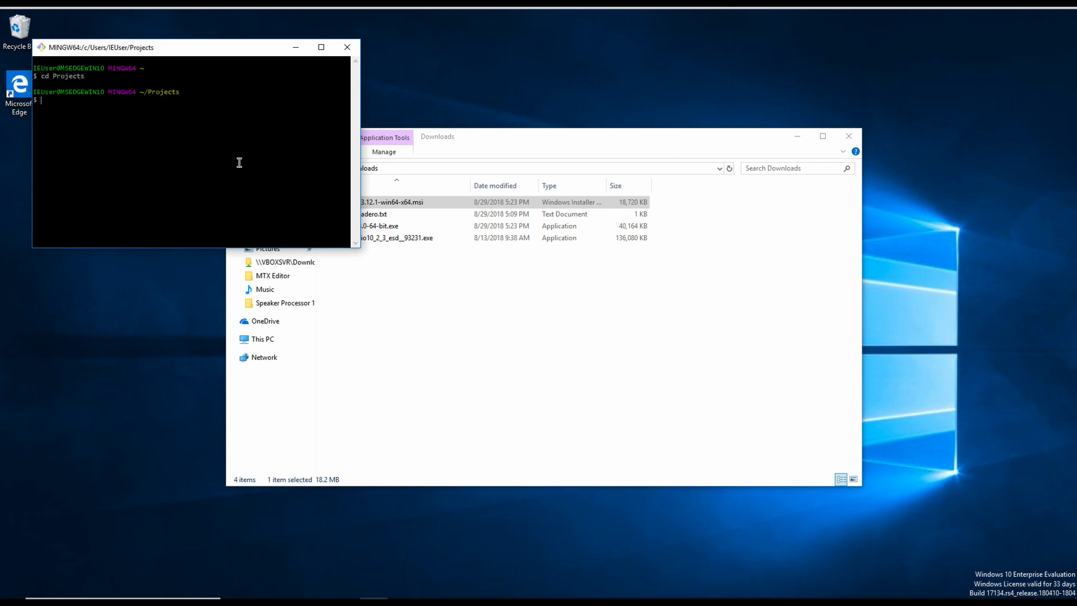
key("Return")
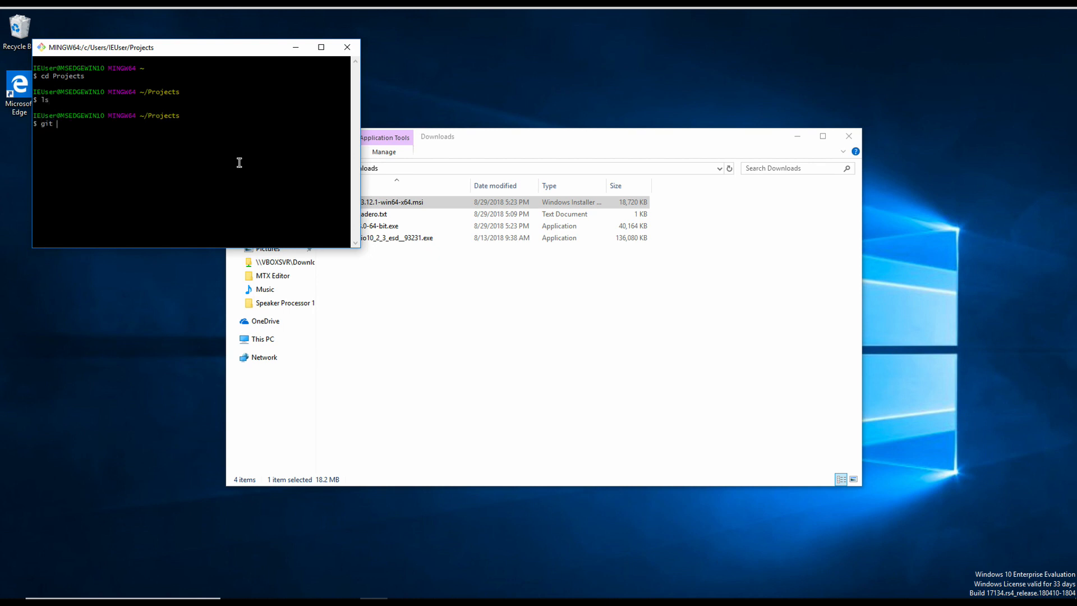
type("git clone")
right_click(240, 163)
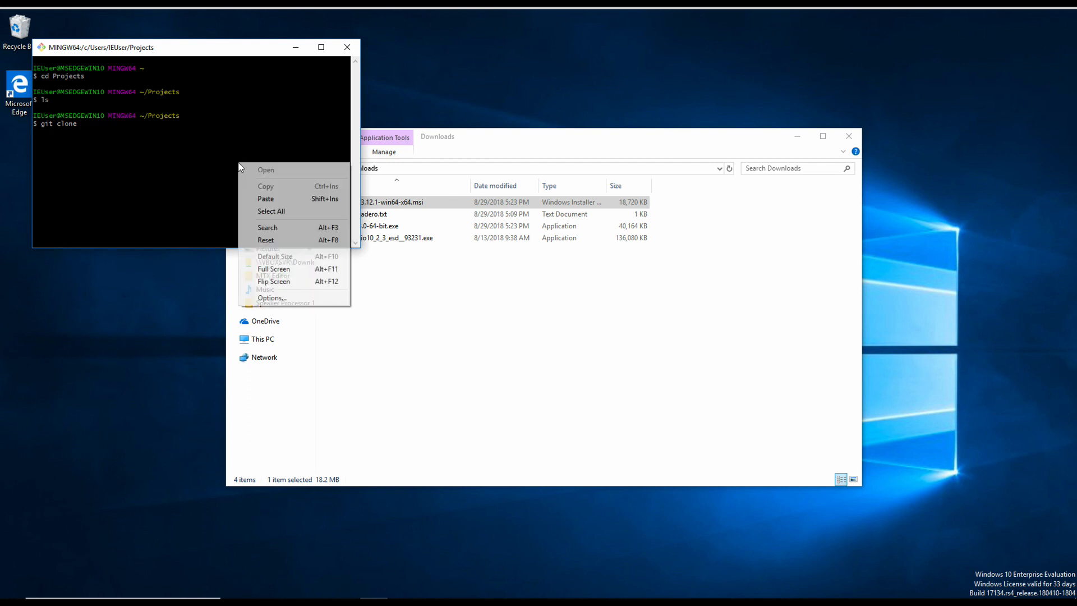
left_click(270, 198)
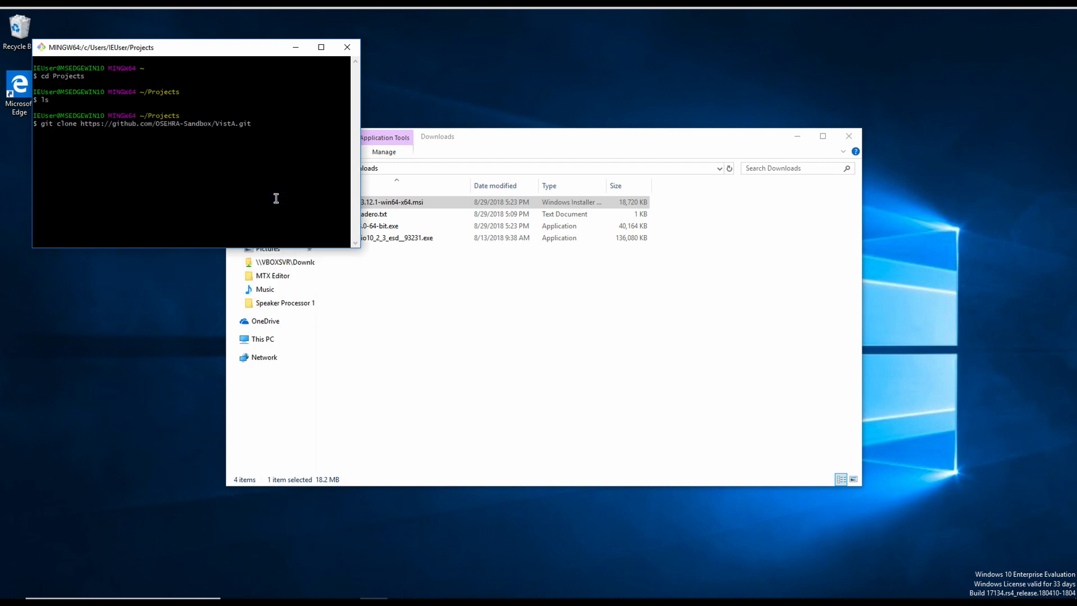
key("Return")
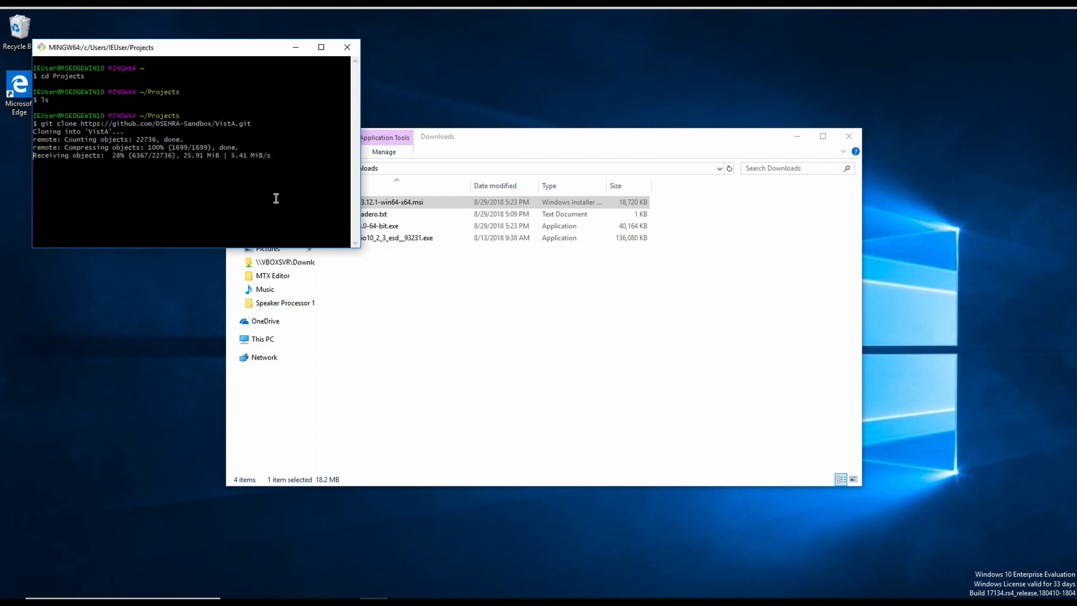
Step: Launch the RAD Studio installer, agree to the licence, and proceed with the existing Community licence
left_click(444, 300)
double_click(382, 241)
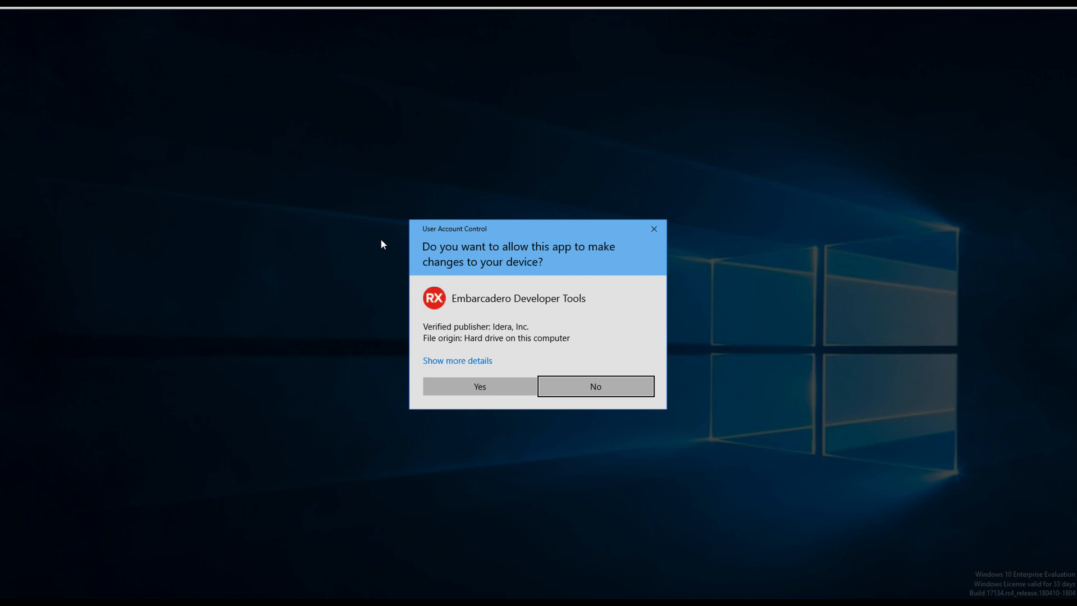
left_click(475, 390)
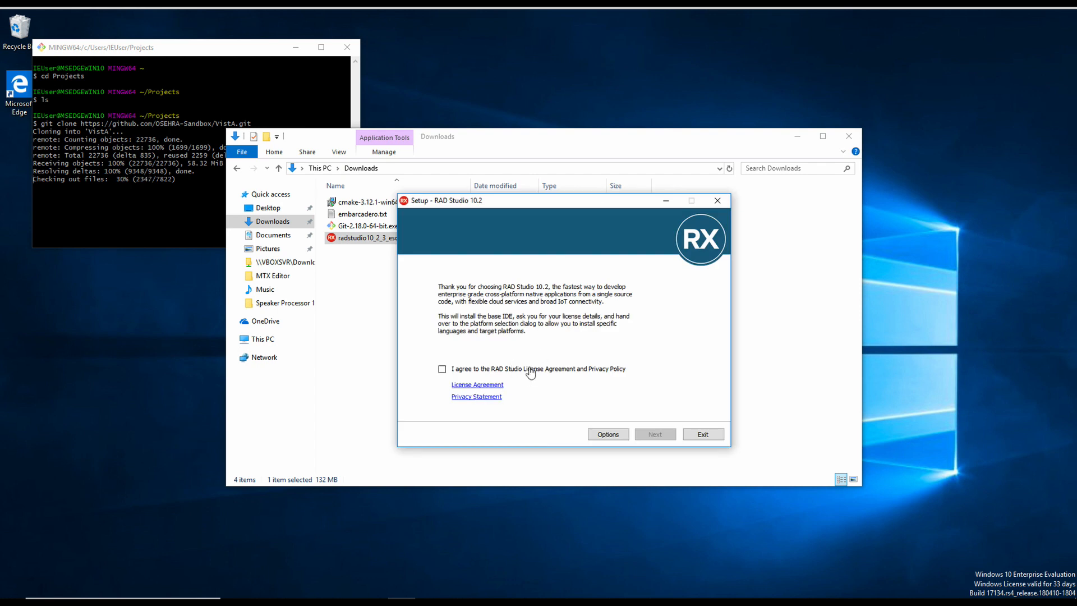
left_click(530, 370)
left_click(656, 436)
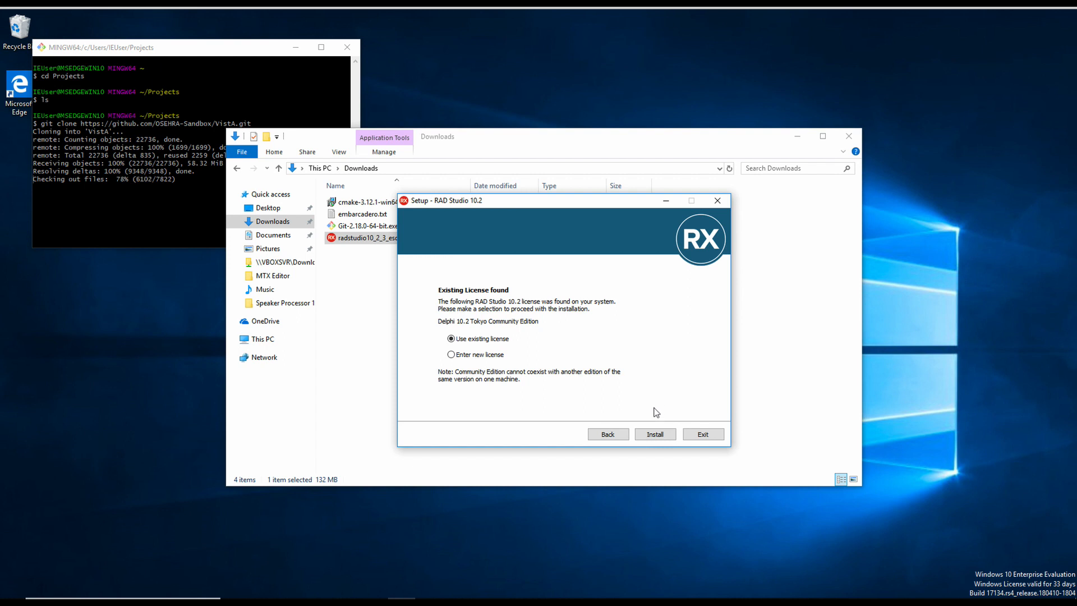
left_click(654, 434)
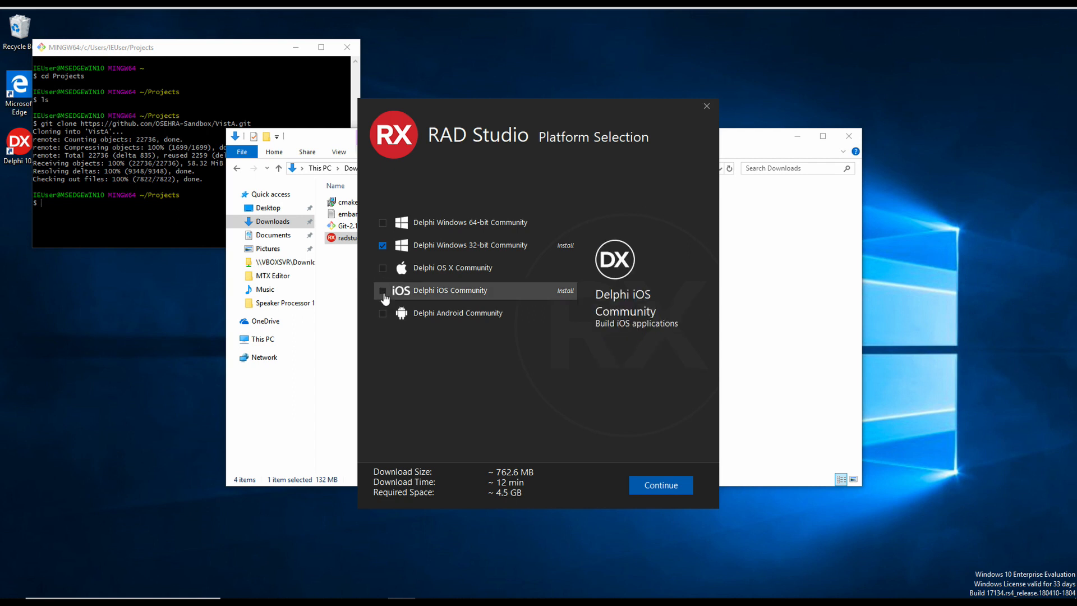
Step: Install Delphi Windows 32-bit without iOS, adding TeeChart Standard and DUnit, then start the IDE
left_click(383, 292)
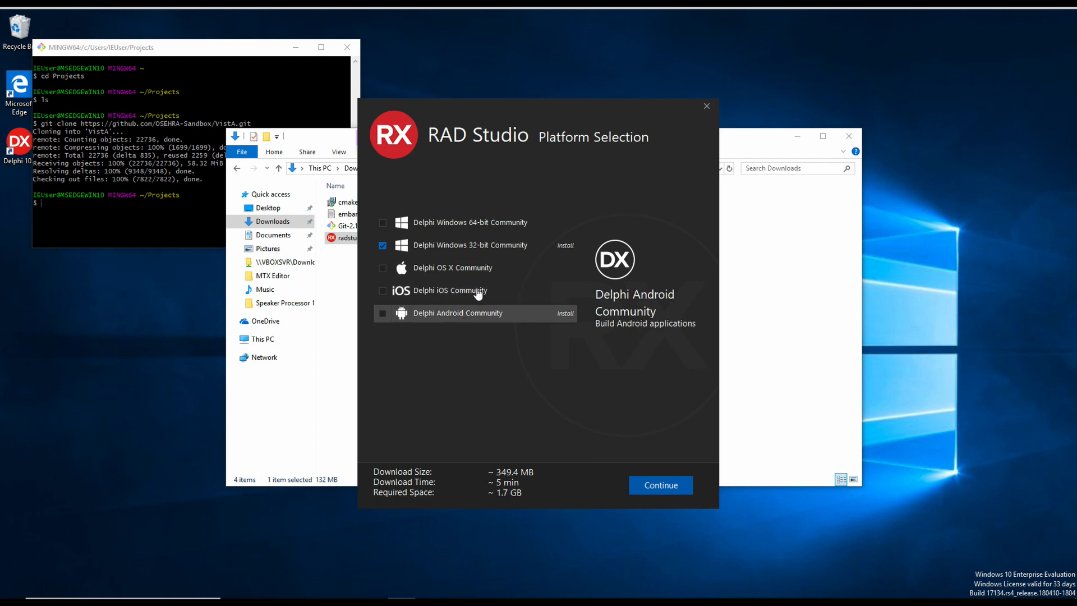
left_click(685, 493)
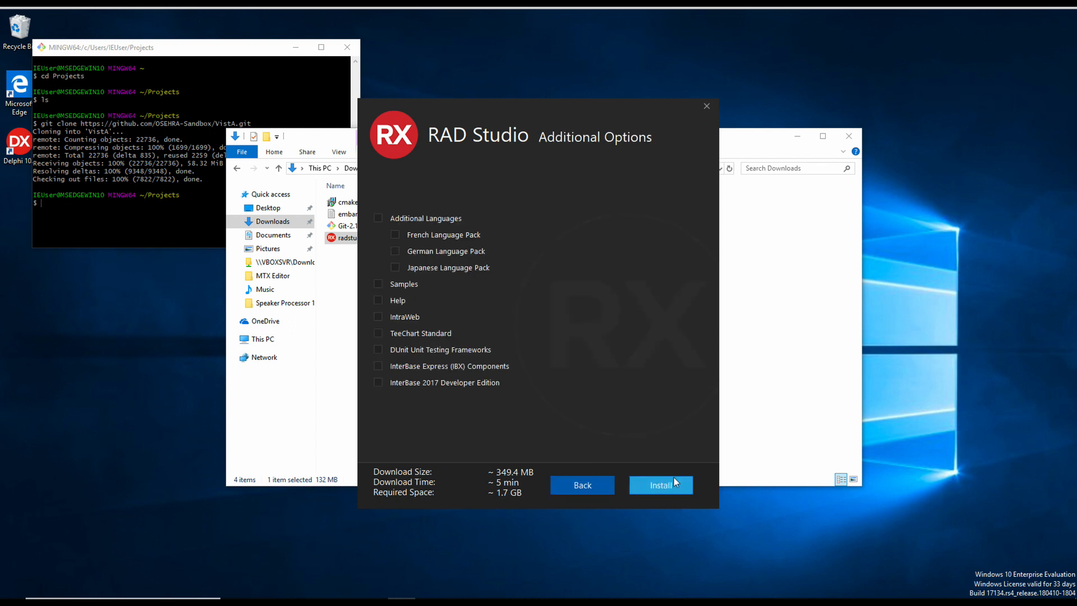
left_click(378, 333)
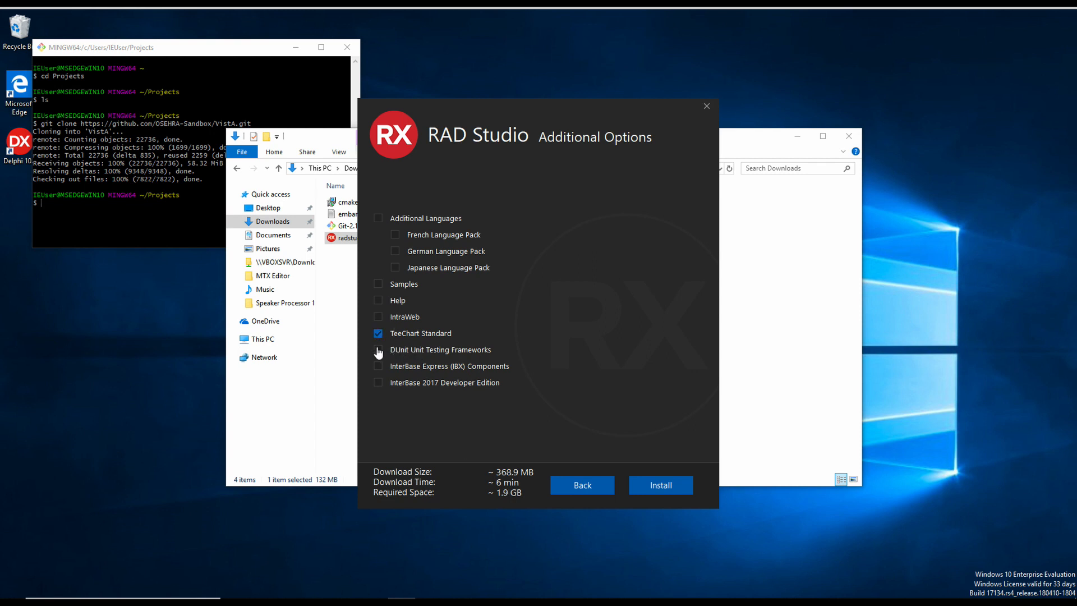
left_click(379, 350)
left_click(667, 488)
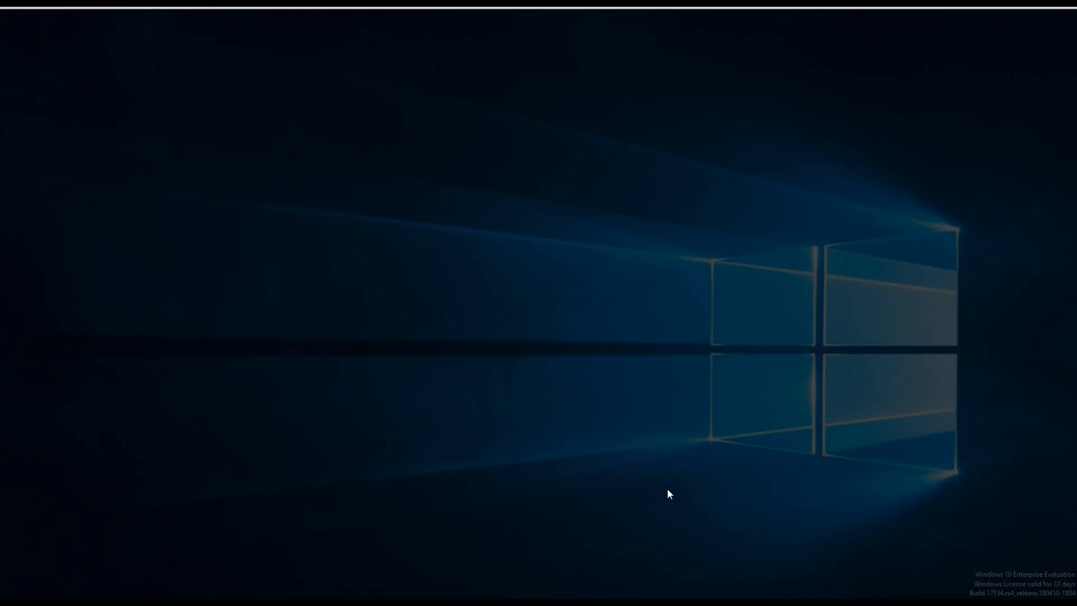
left_click(494, 387)
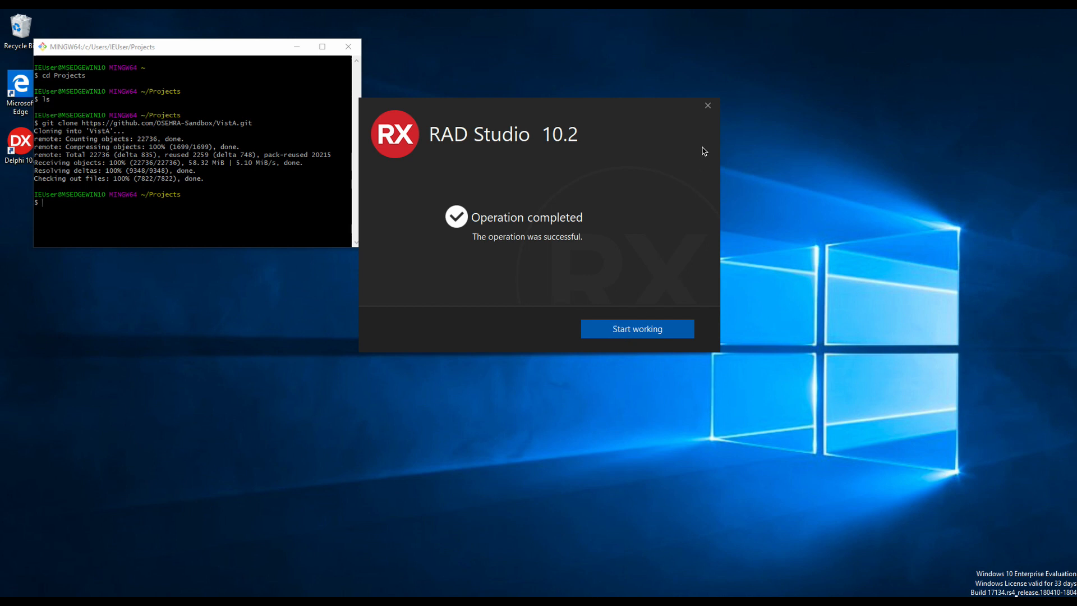
left_click(675, 331)
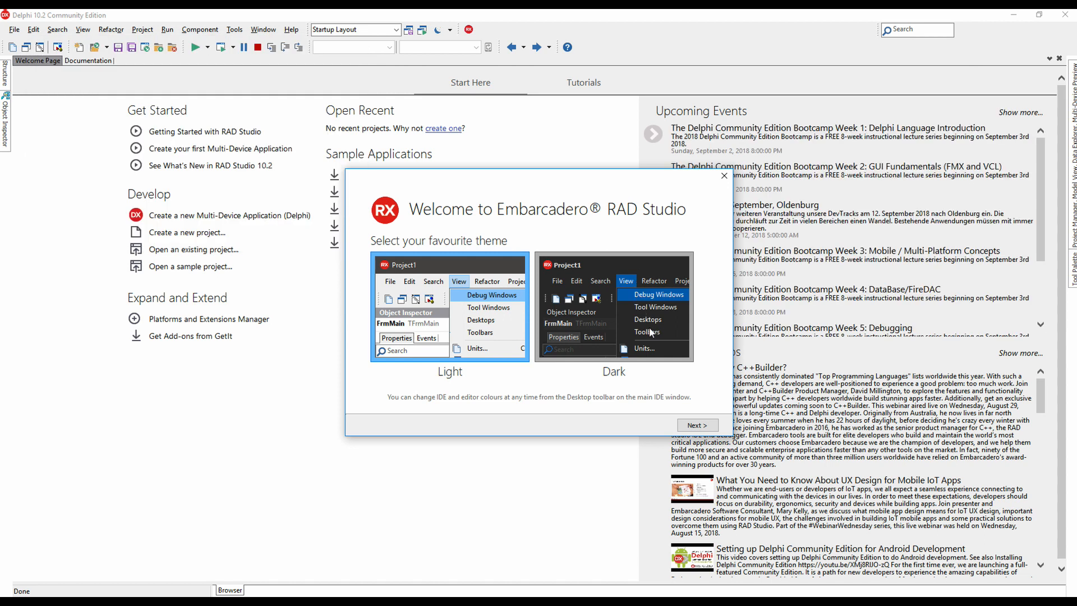
Step: Choose the Dark theme and pick Git for source control in the welcome wizard
left_click(636, 309)
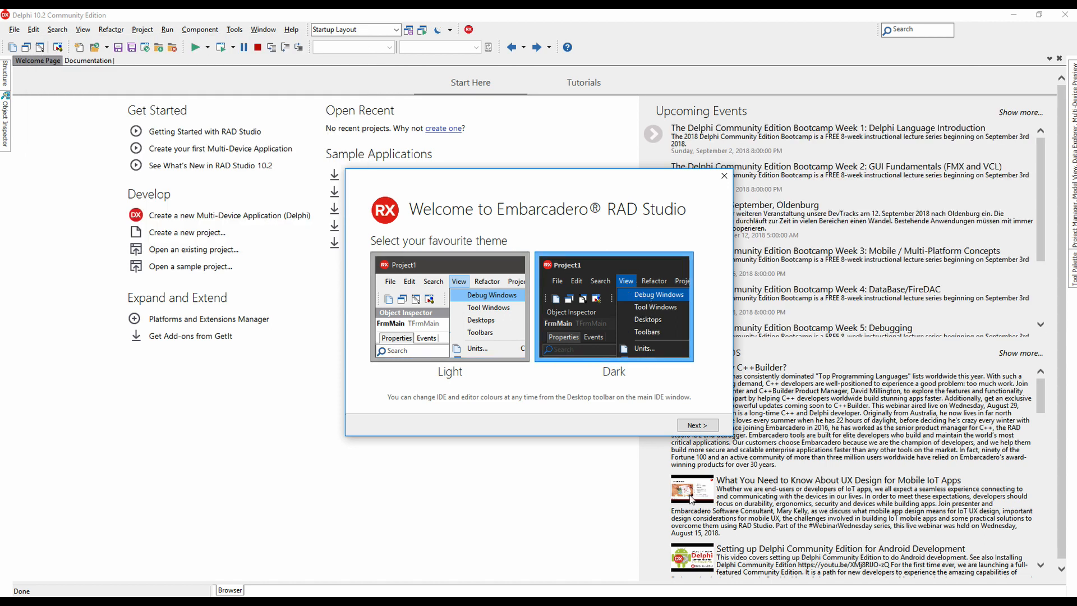
left_click(697, 426)
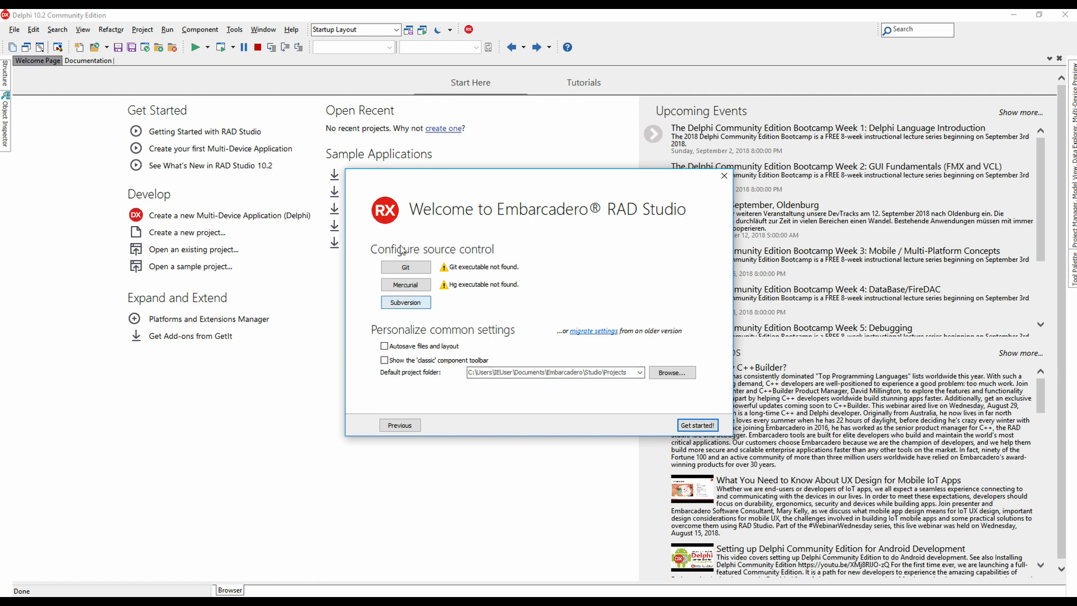
left_click(411, 272)
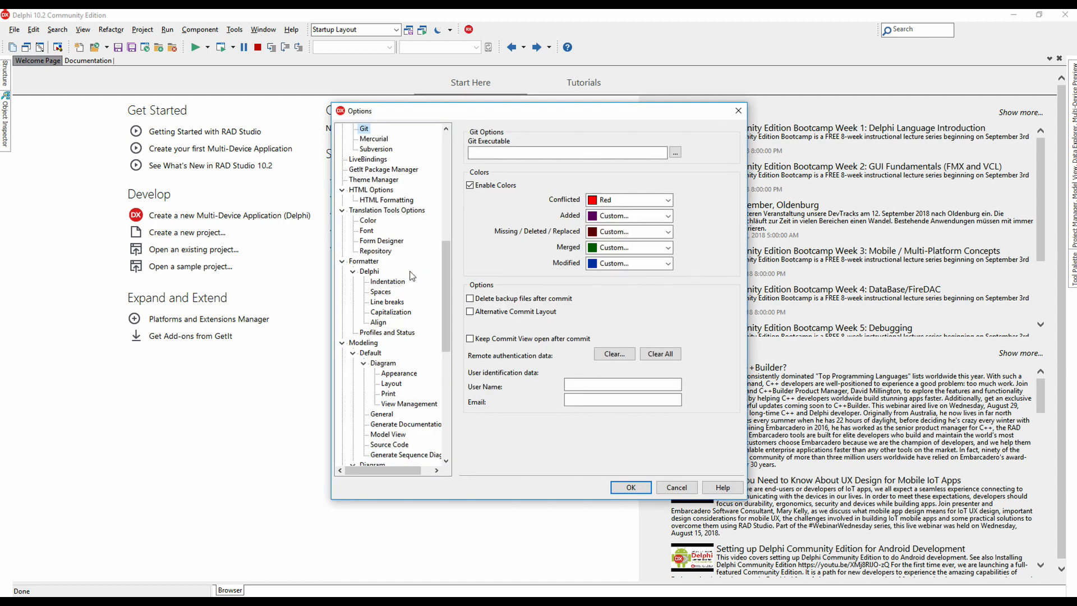
Step: Point the Git executable to C:\Program Files\Git\bin\git.exe, finish the welcome setup, and minimize Delphi
left_click(677, 154)
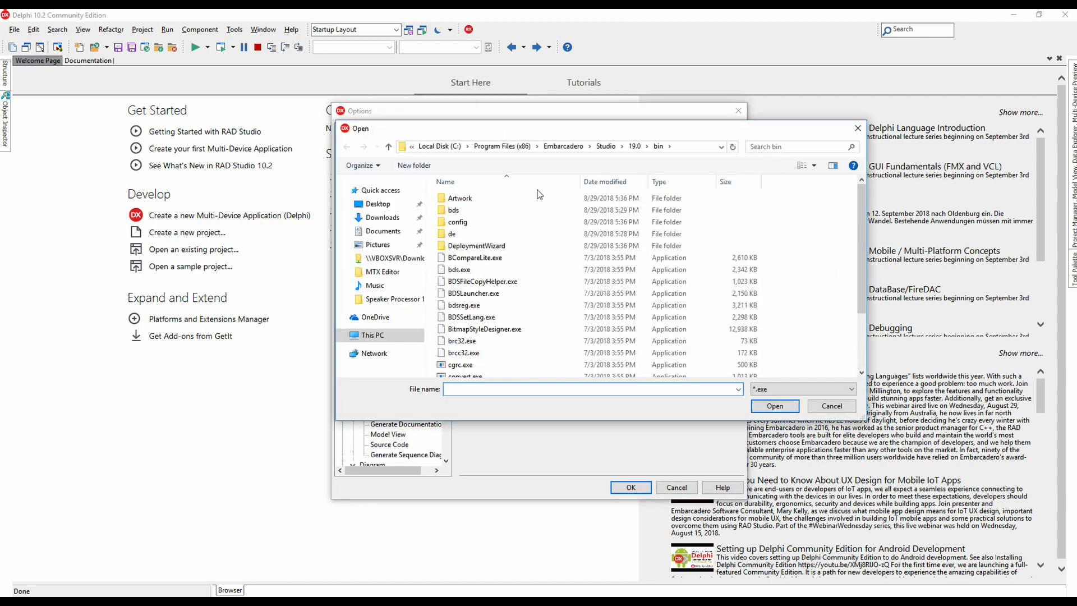
left_click(439, 146)
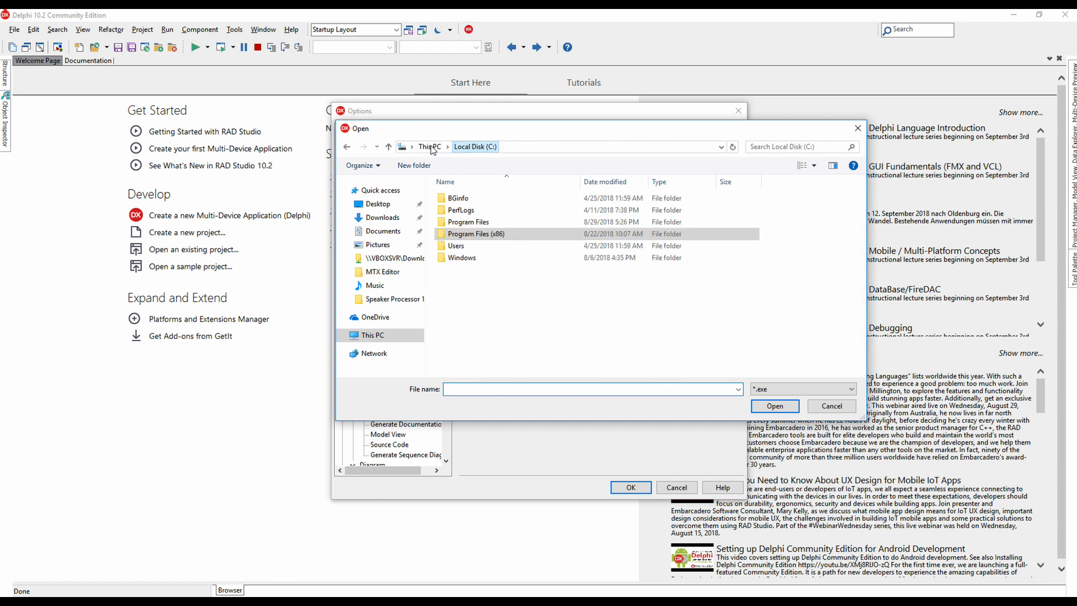
double_click(469, 221)
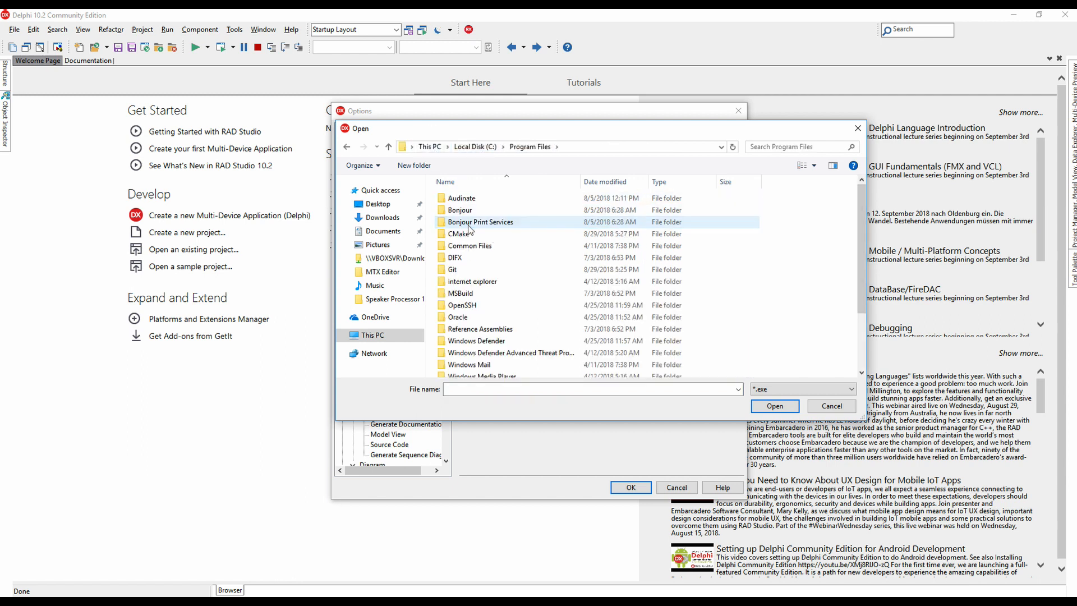
double_click(454, 270)
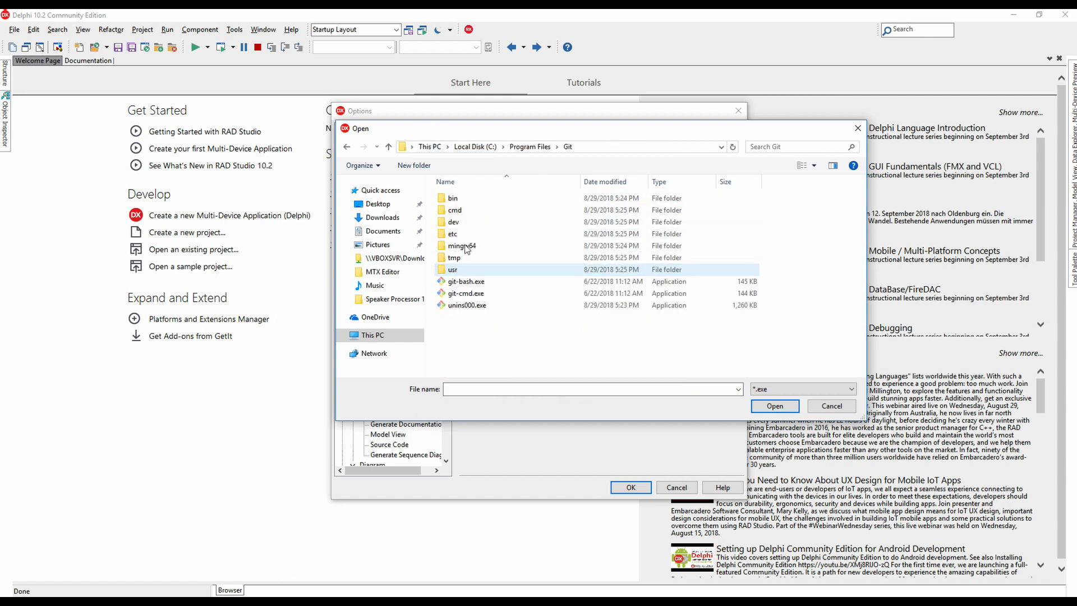
double_click(458, 199)
left_click(466, 211)
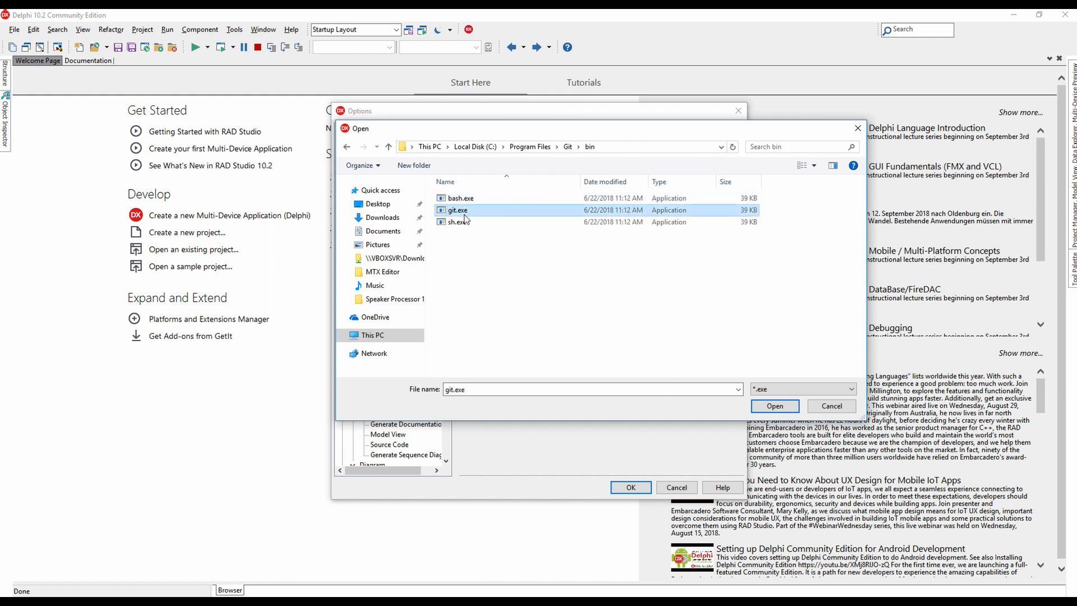
left_click(784, 408)
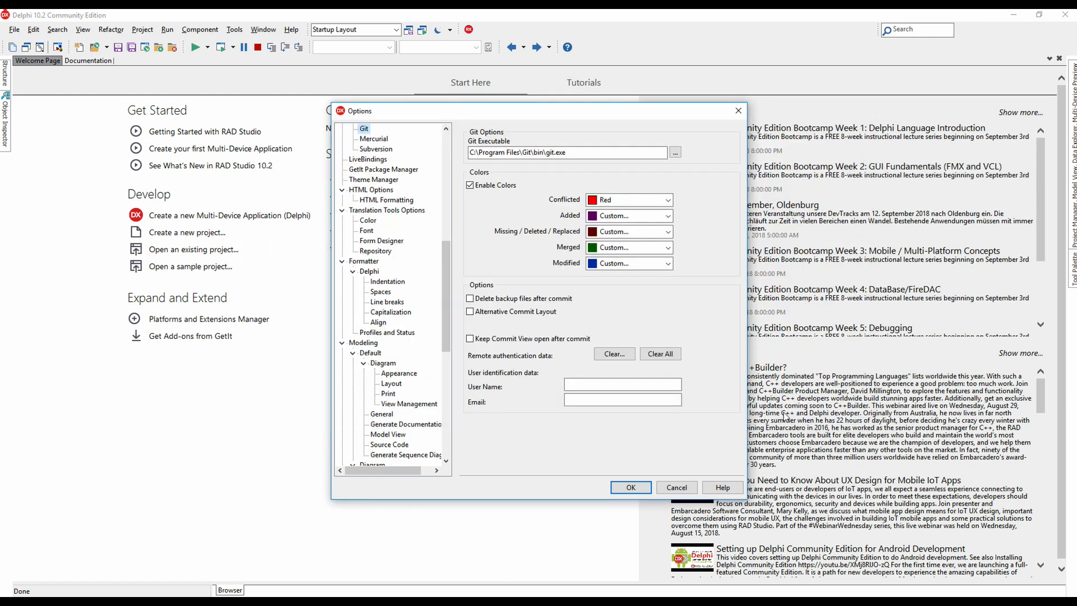
left_click(631, 487)
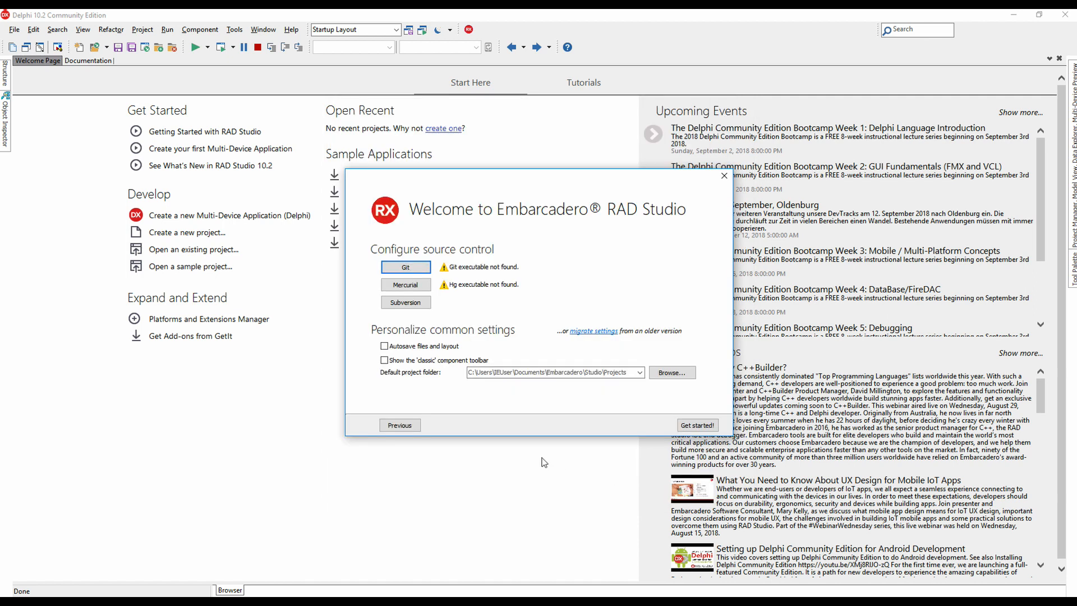
left_click(695, 427)
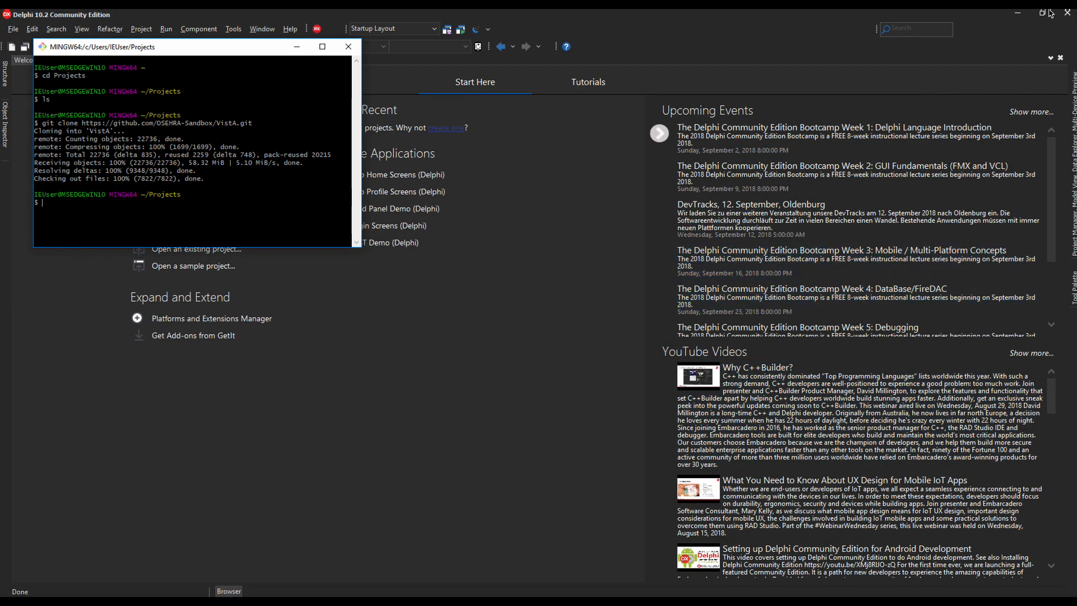
left_click(1017, 12)
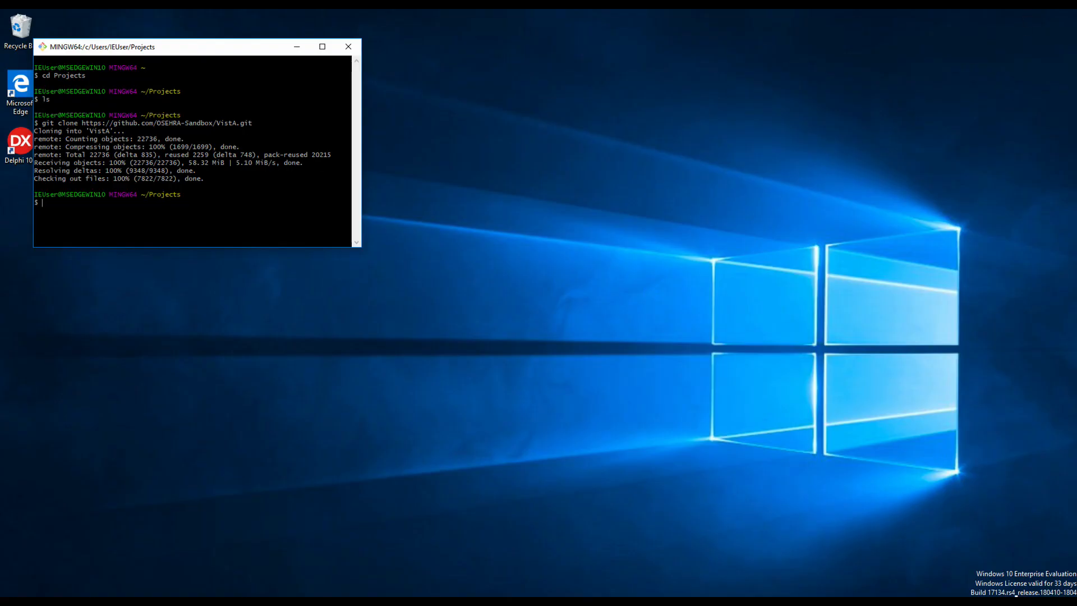
Step: Create the vista-build folder in Git Bash with mkdir vista-build
left_click(174, 170)
type("mkdir v")
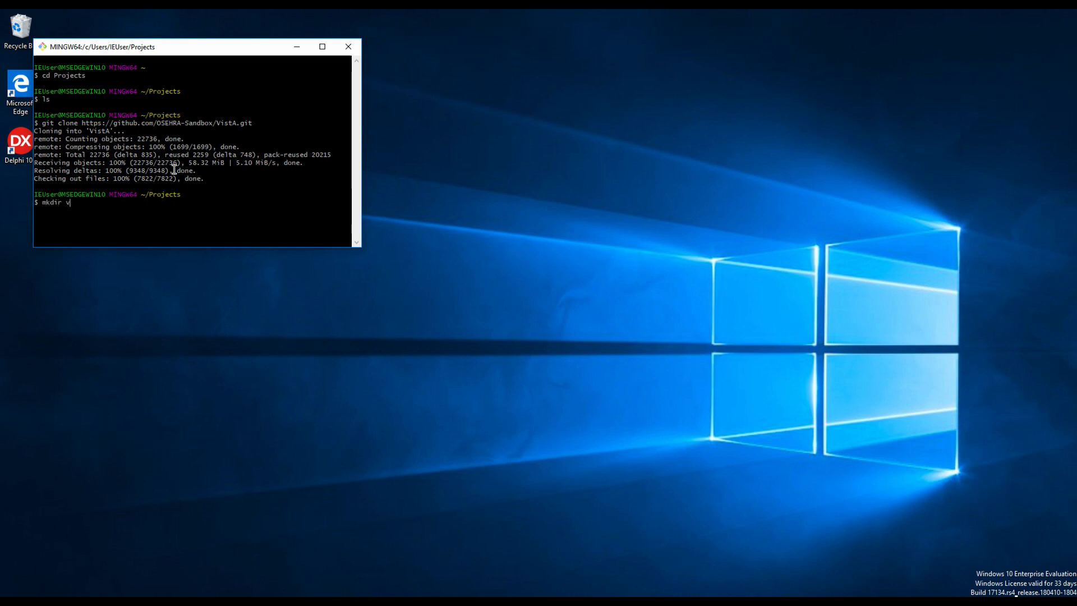
type("ista-build")
key("Return")
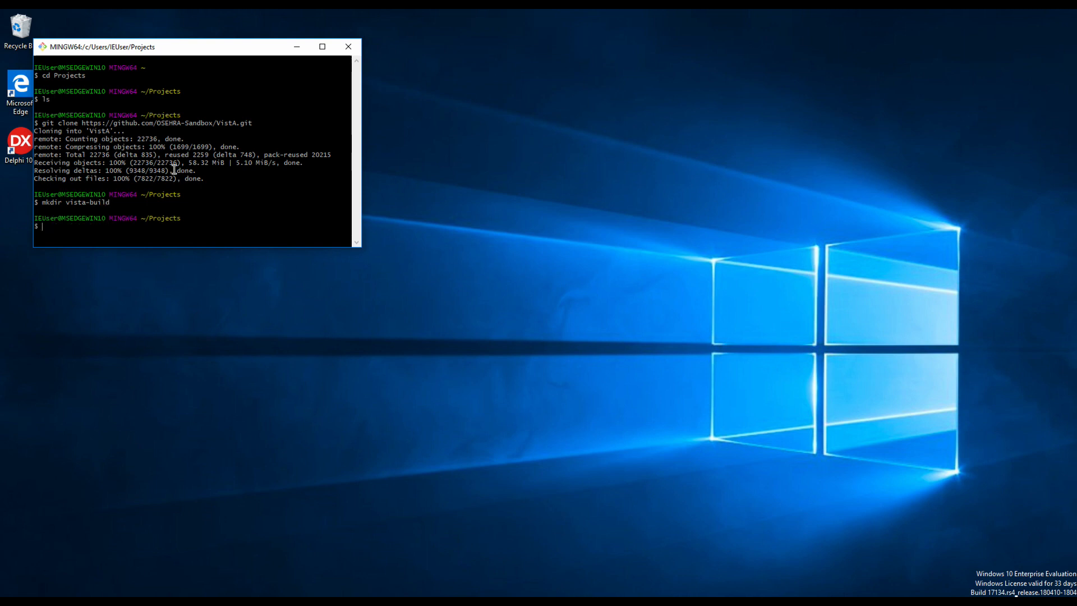
Step: Switch the VistA clone to the plan-vi branch
type("cd VistA")
type("git ")
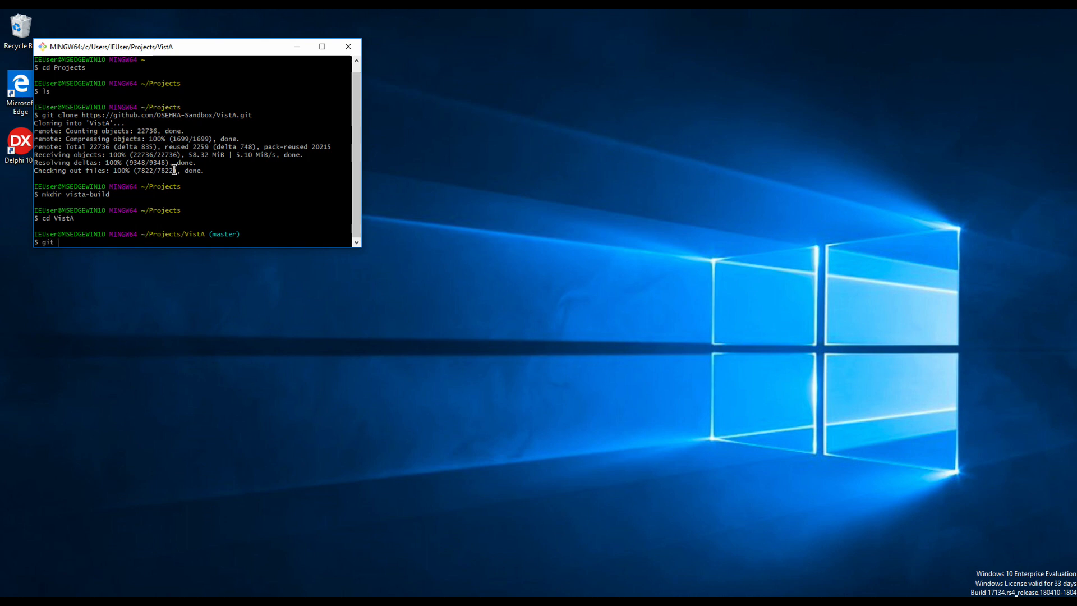
type("checkout plan-bi")
key("BackSpace")
key("BackSpace")
type("vi")
key("Return")
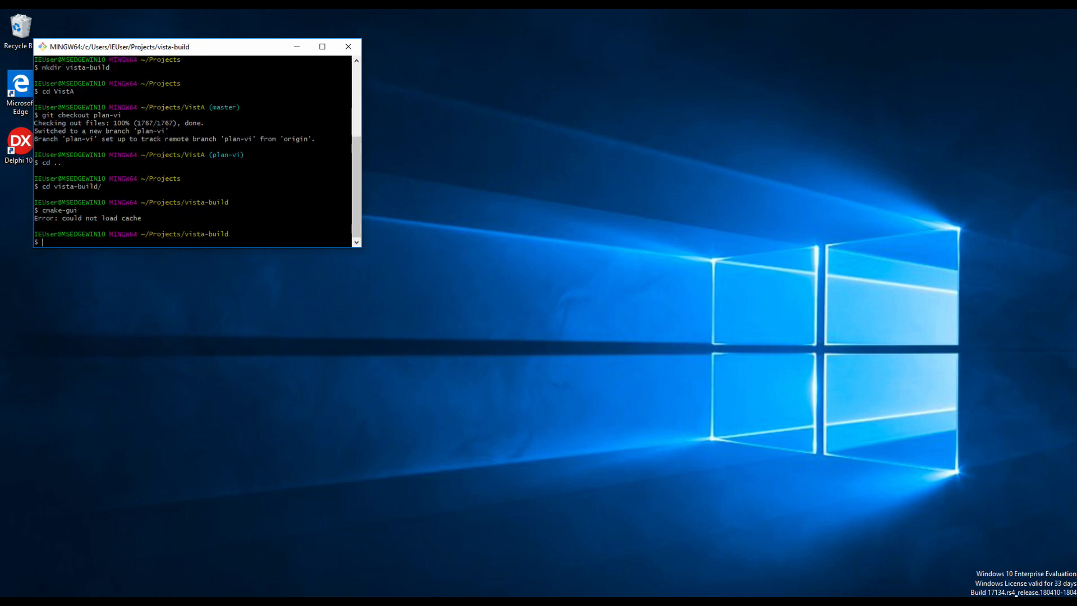
key("super")
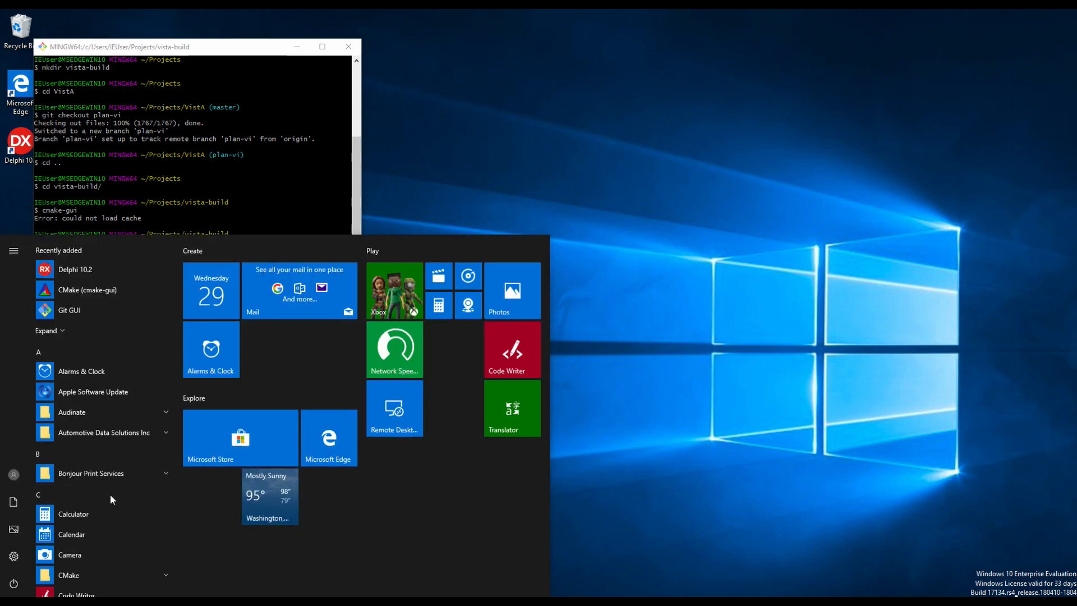
Step: Start the RAD Studio Command Prompt and change to the user's home folder
scroll(110, 494, "down", 4)
scroll(110, 494, "down", 1)
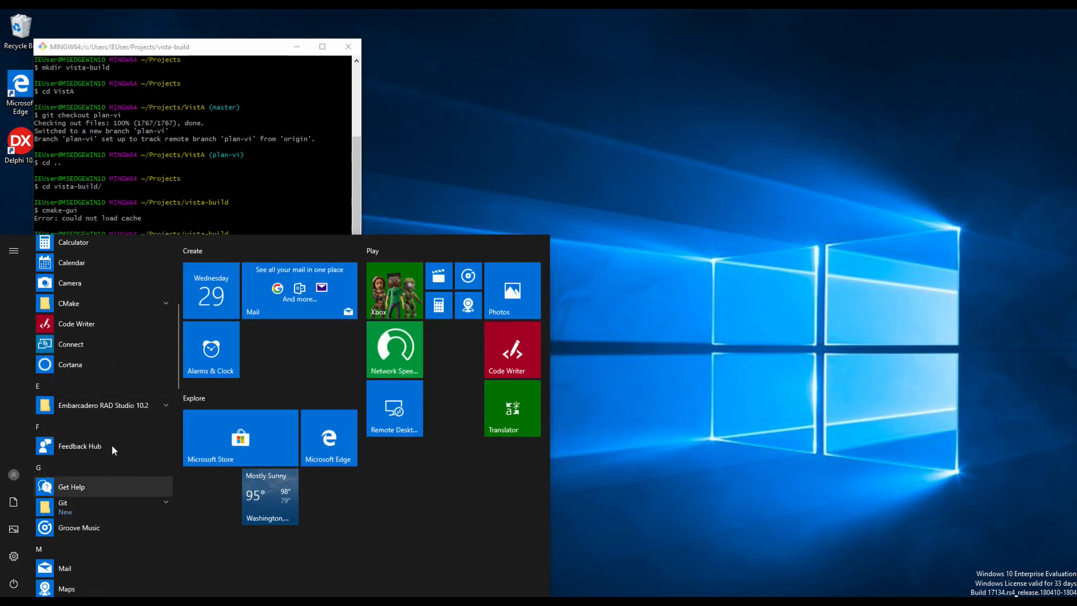
left_click(132, 409)
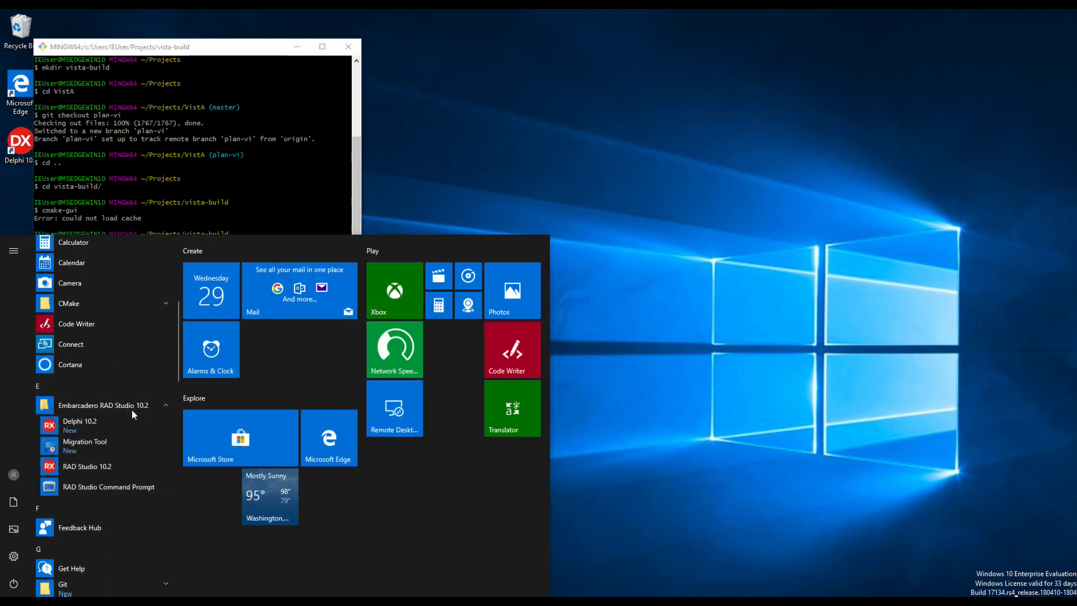
left_click(99, 487)
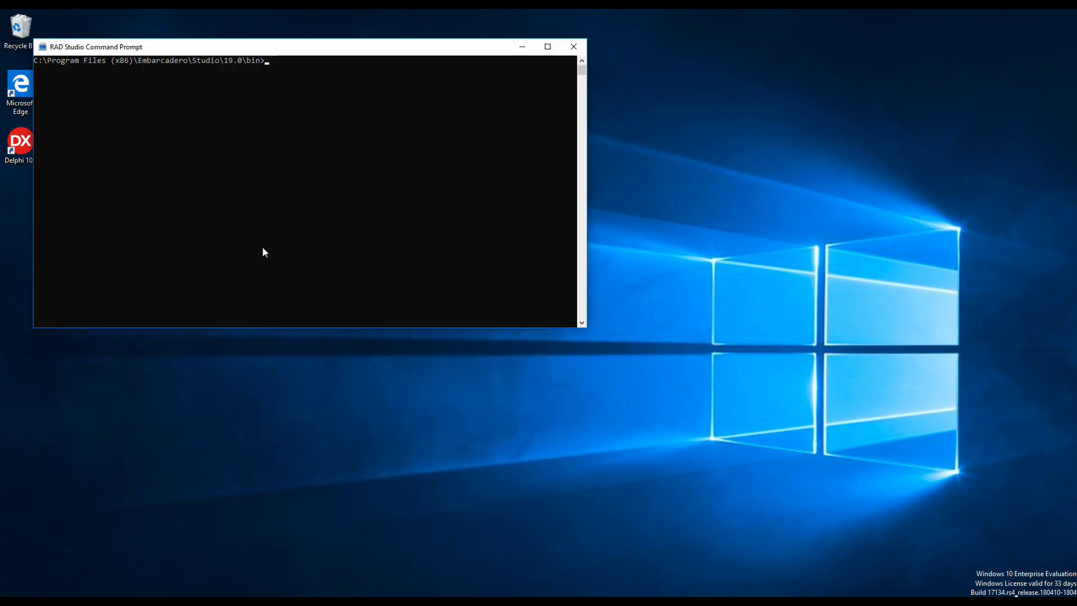
type("cd ~")
key("Return")
type("cd")
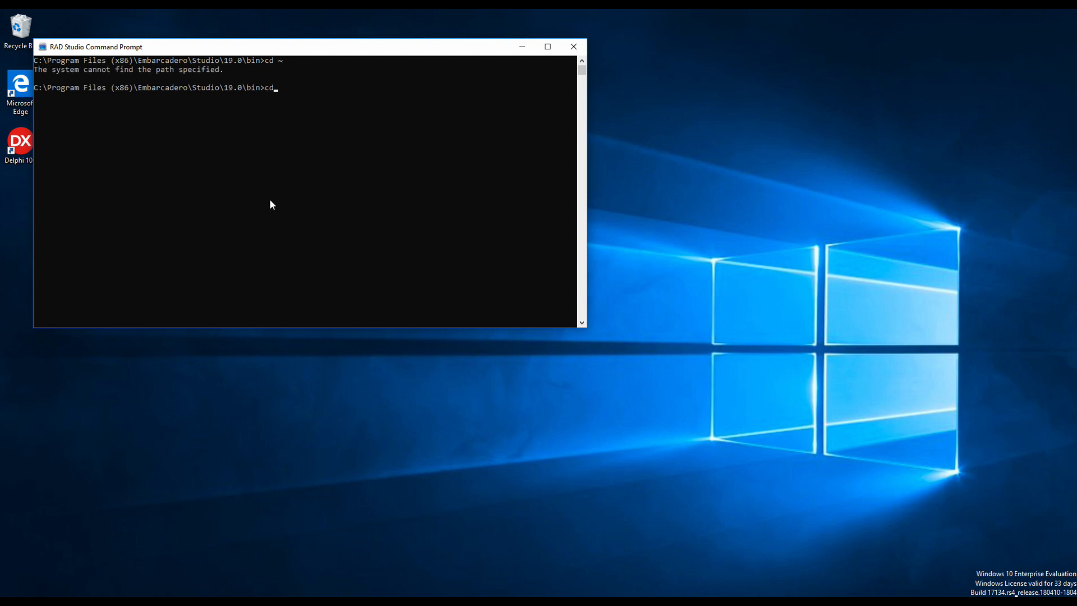
key("Return")
type("cd ")
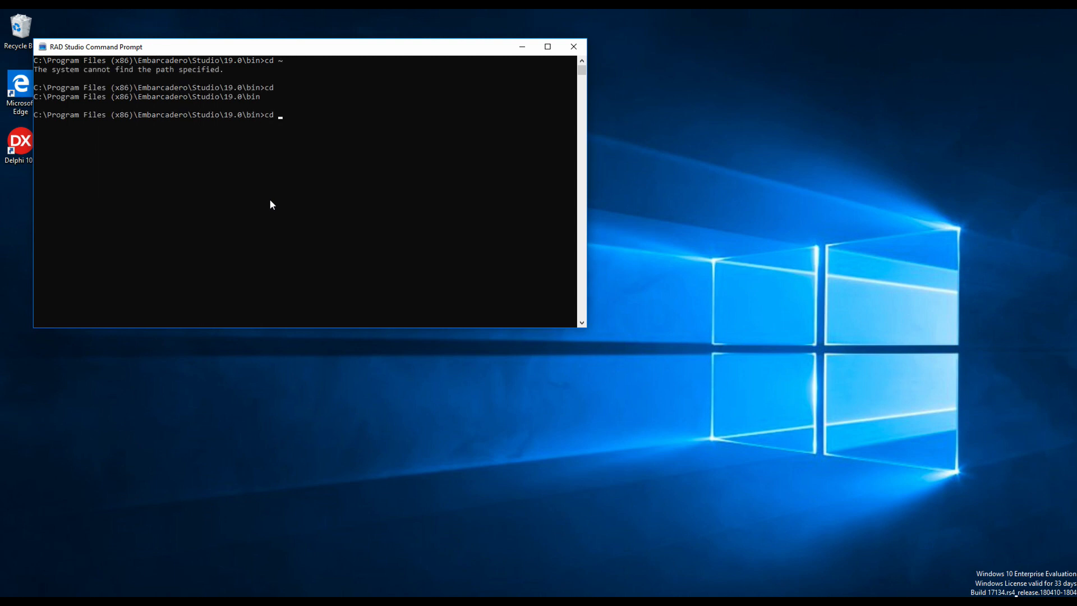
type("/")
key("BackSpace")
type("\\Users\\IEUser")
key("Return")
Step: Move into Projects\vista-build and launch cmake-gui with VistA as the source
type("cd Projects")
key("Return")
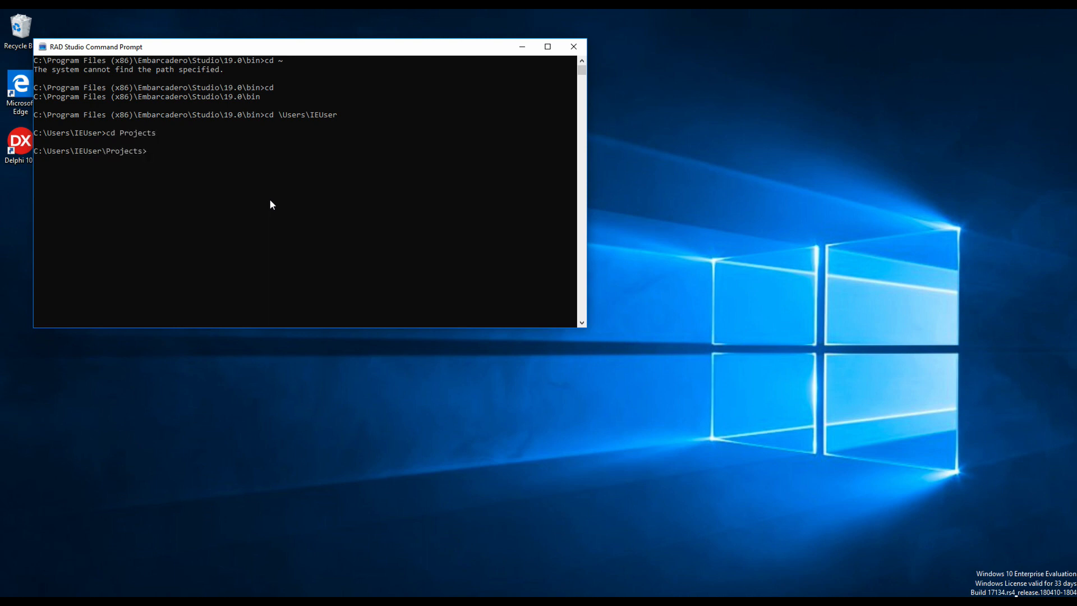
type("cd Vist")
key("BackSpace")
key("BackSpace")
key("BackSpace")
key("BackSpace")
type("vista-build")
key("Return")
type("c")
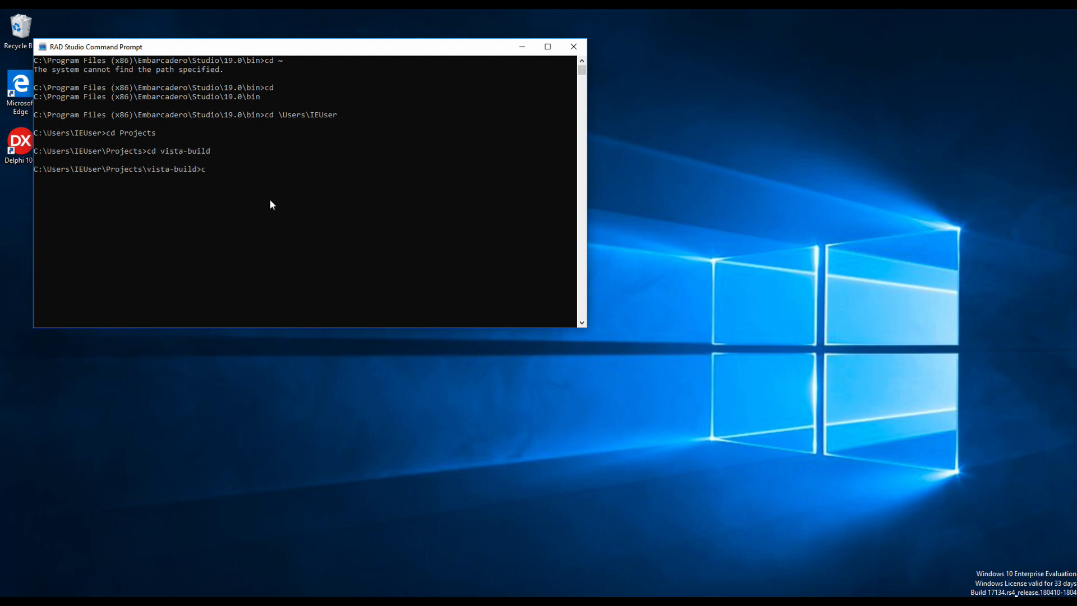
type("make-gui ..\\VistA")
key("Return")
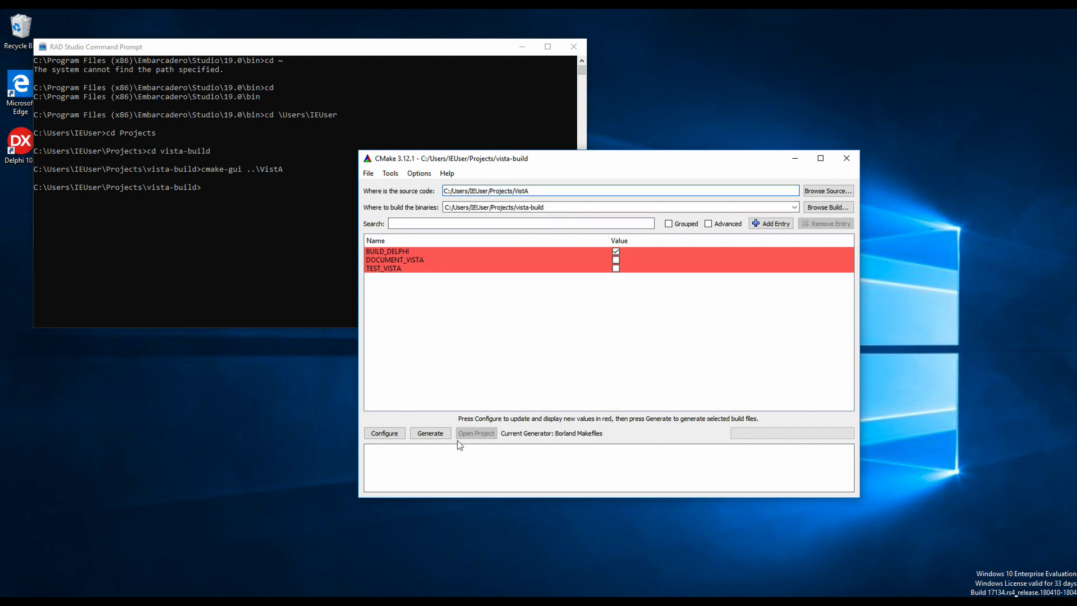
Step: Configure twice and Generate Borland Makefiles into vista-build, then close CMake
left_click(382, 435)
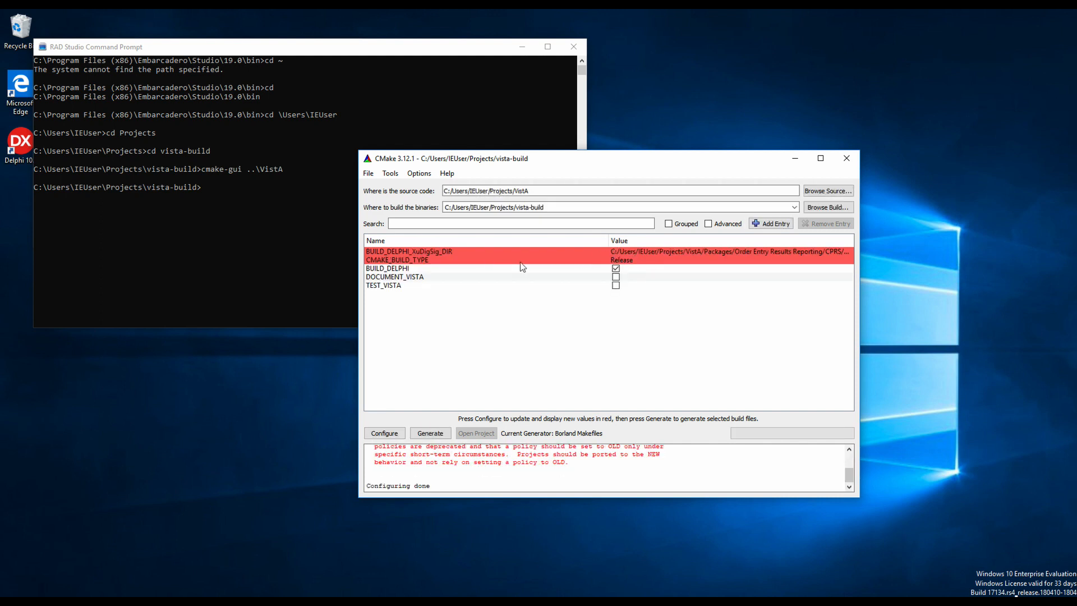
left_click(391, 437)
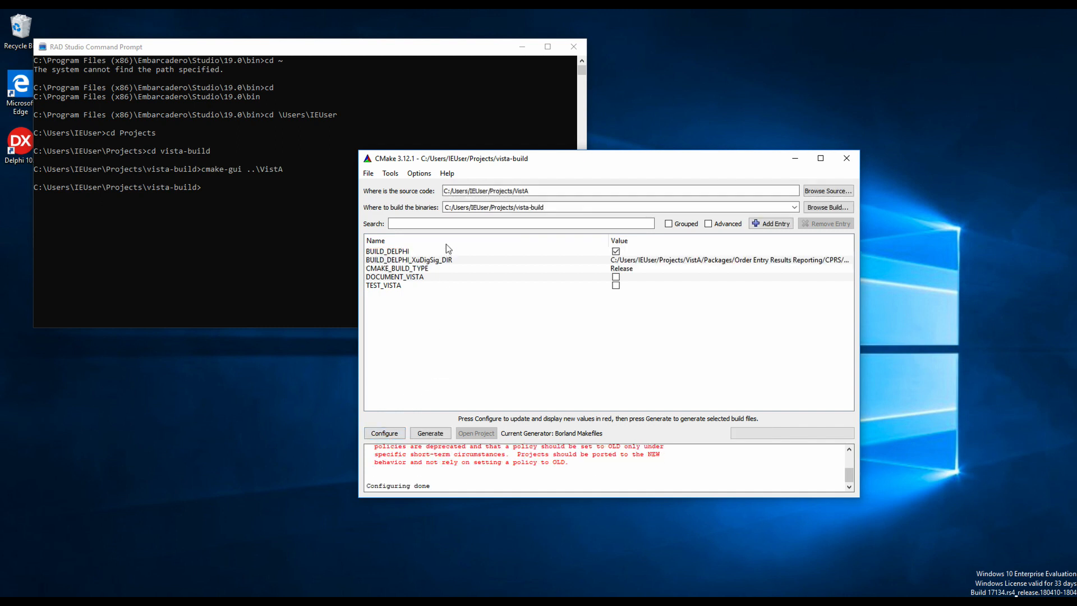
left_click(439, 437)
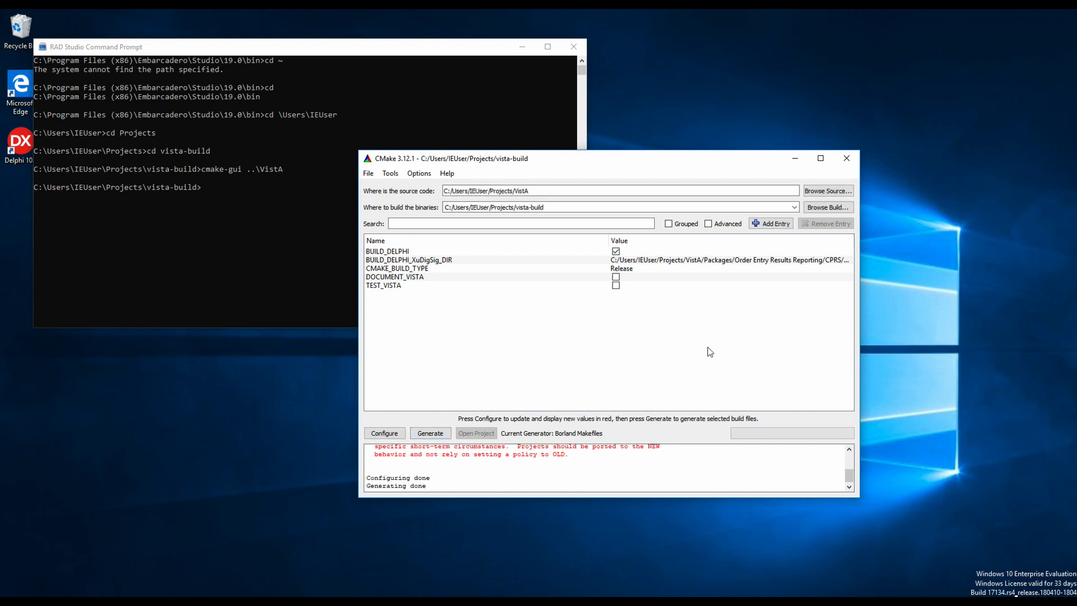
left_click(848, 159)
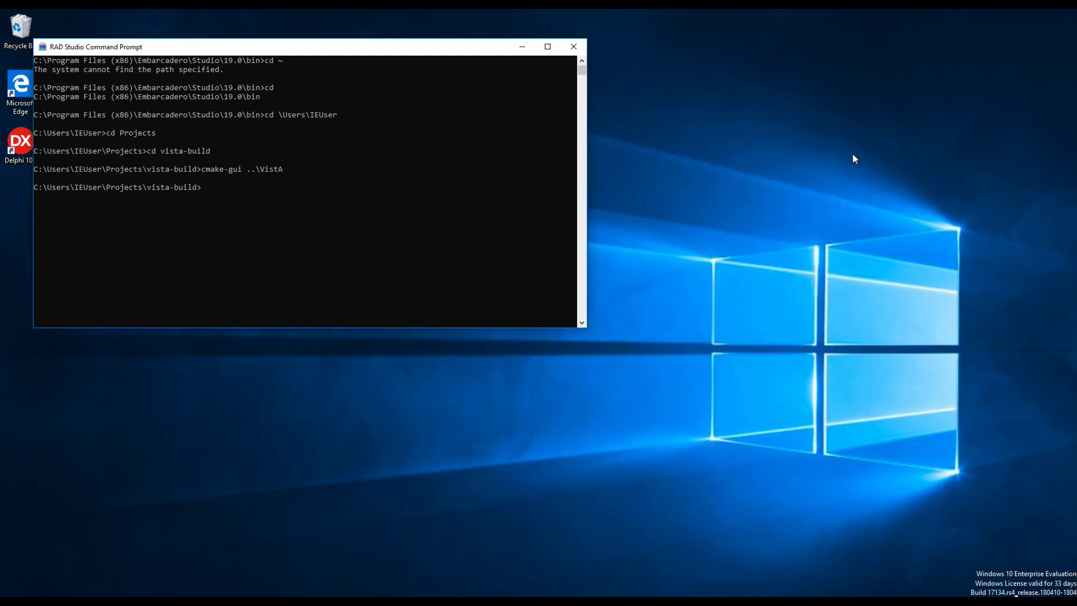
Step: In the Open Project dialog, browse to the Projects folder on Local Disk (C:)
left_click(169, 384)
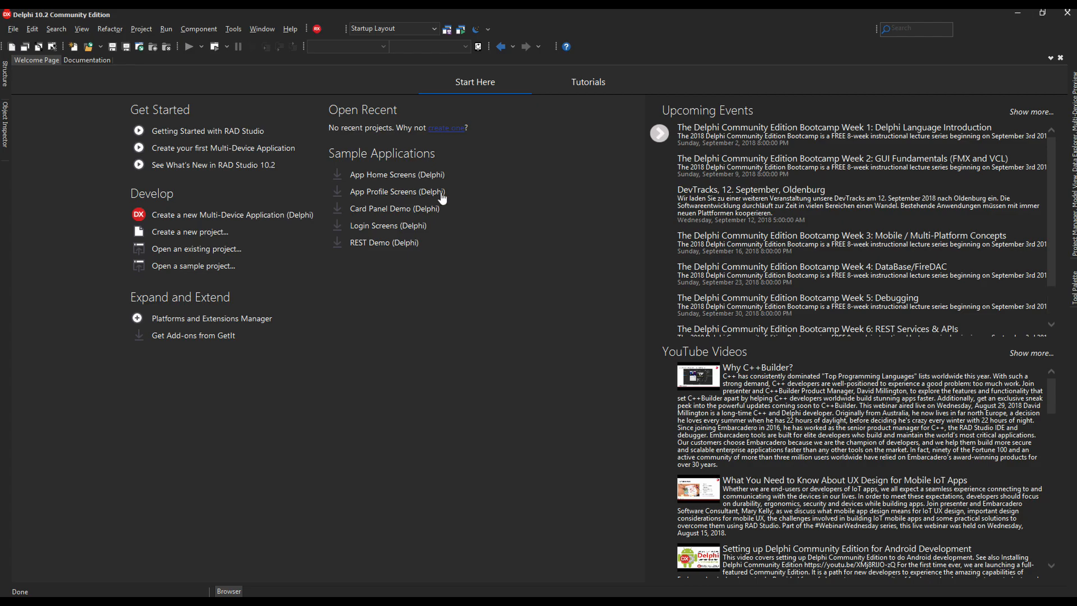
left_click(14, 29)
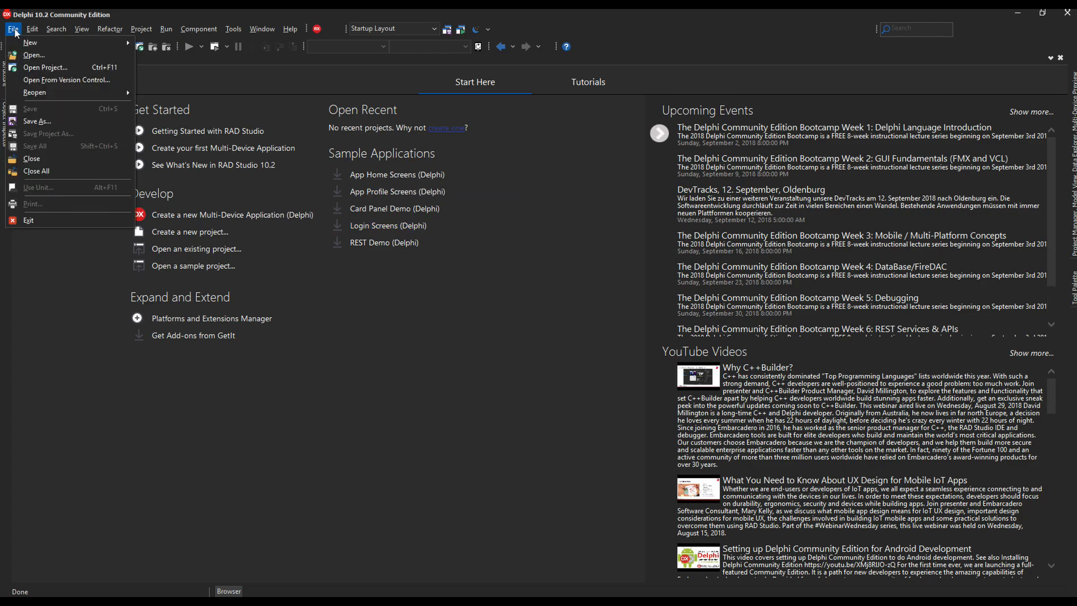
left_click(25, 68)
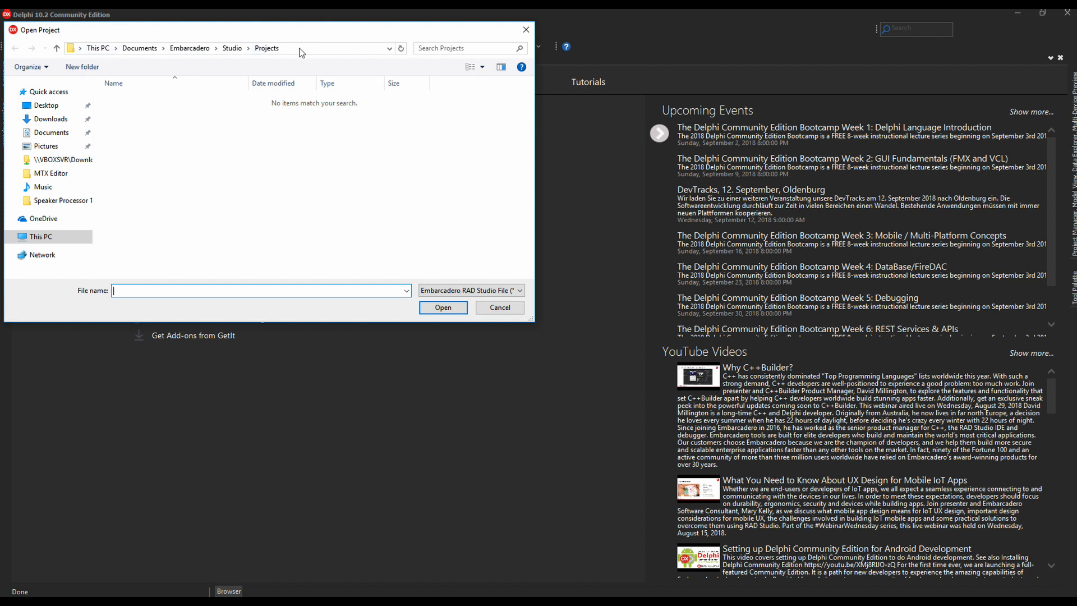
left_click(44, 238)
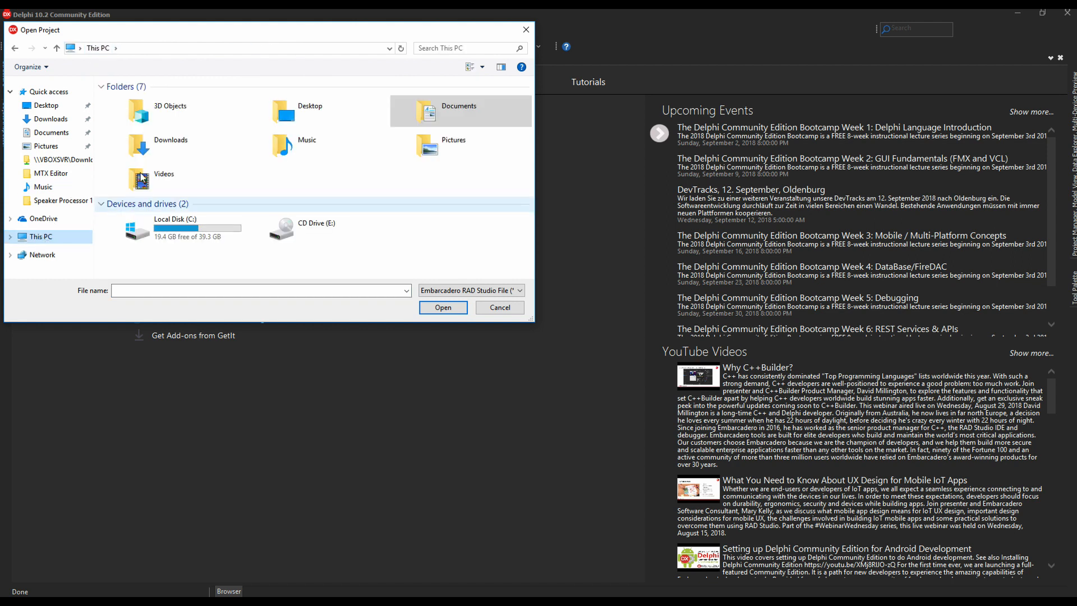
left_click(187, 223)
double_click(187, 224)
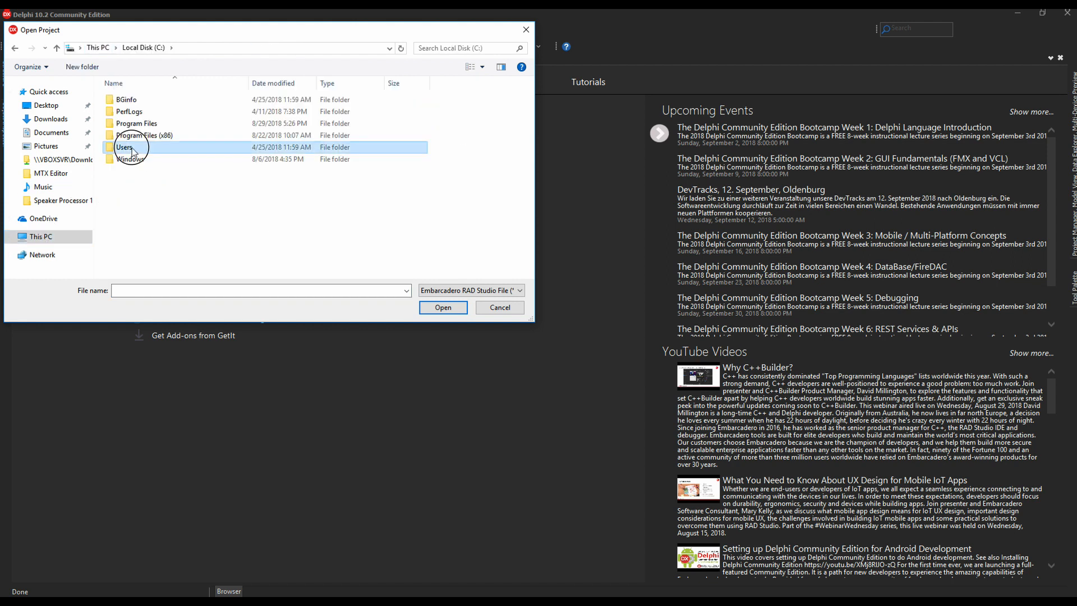
double_click(133, 150)
double_click(133, 101)
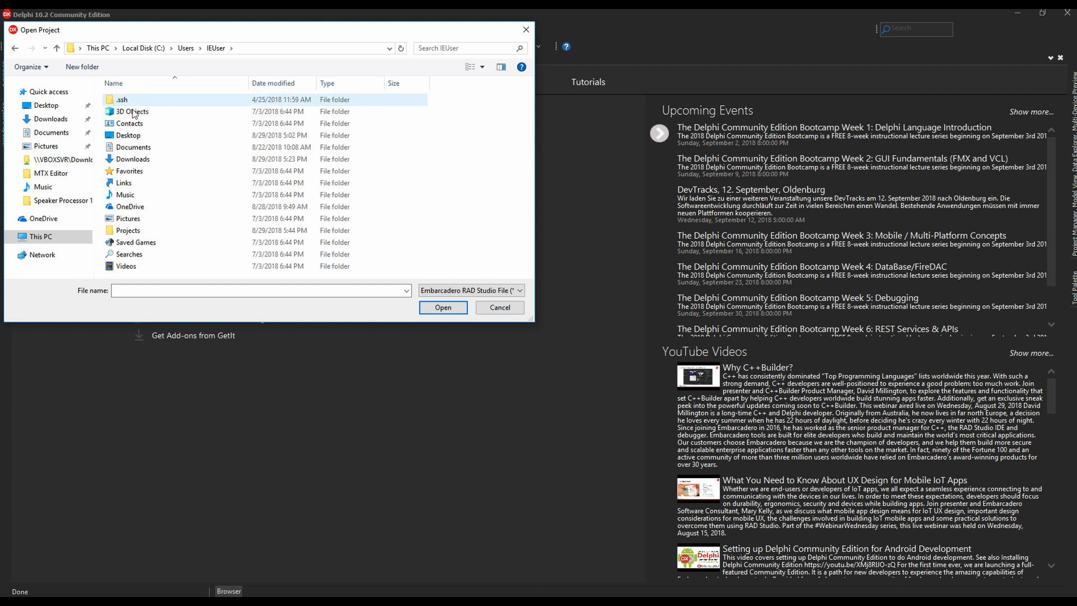
left_click(129, 233)
double_click(129, 234)
Step: Open Borland_DXE8.dproj from vista-build\CPRS\CPRS-Lib
double_click(134, 111)
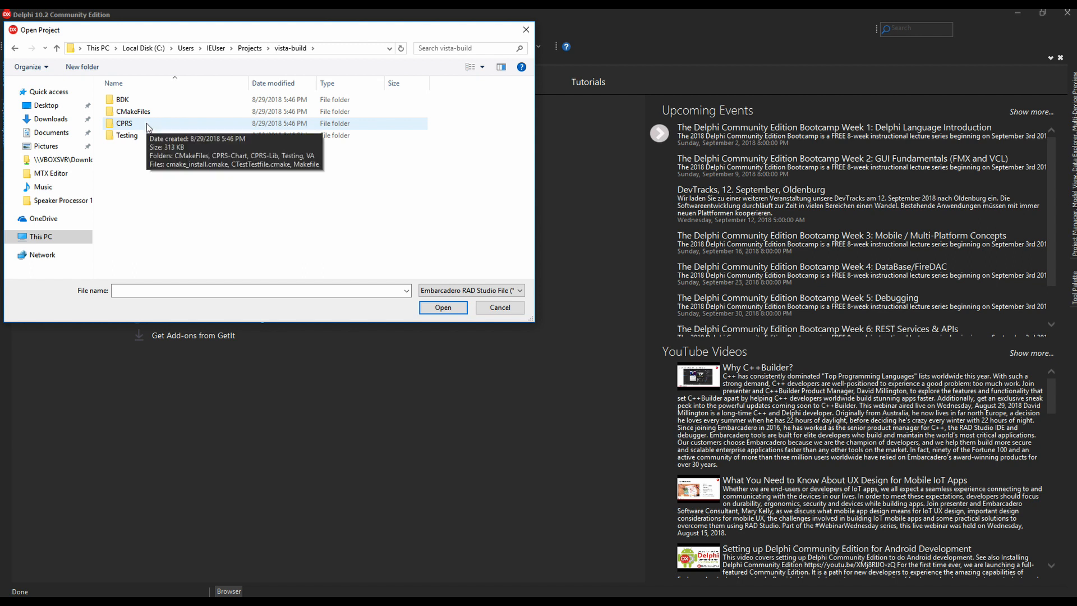
double_click(146, 124)
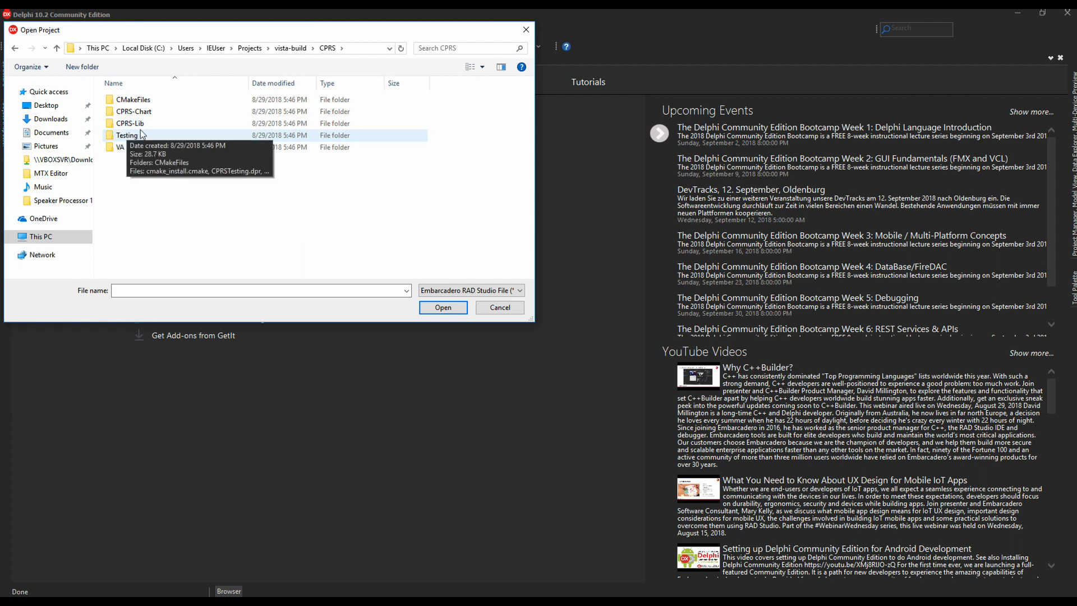
double_click(140, 125)
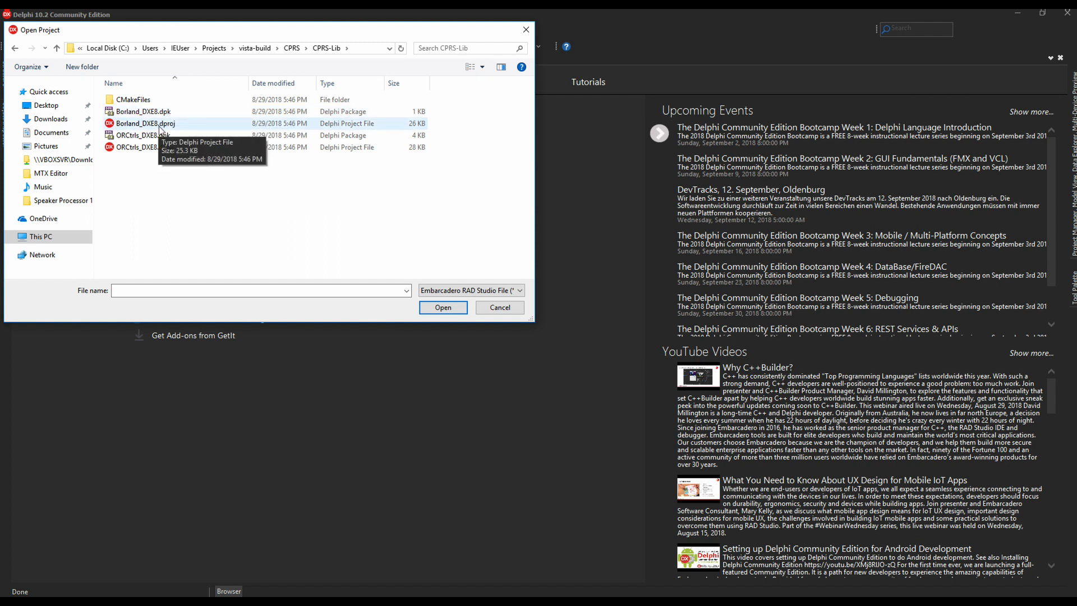
left_click(182, 130)
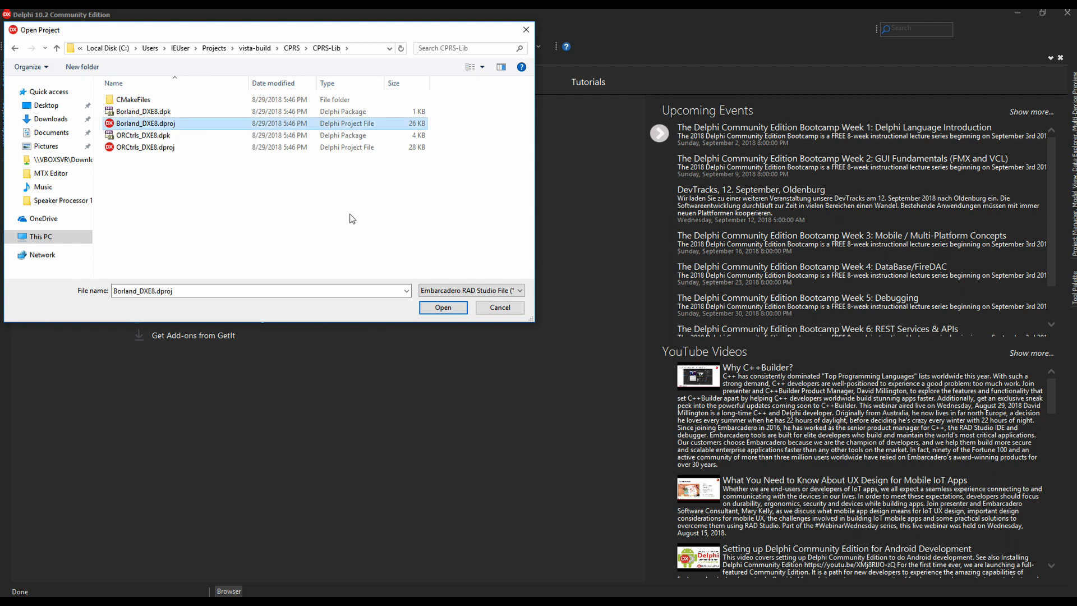
left_click(441, 306)
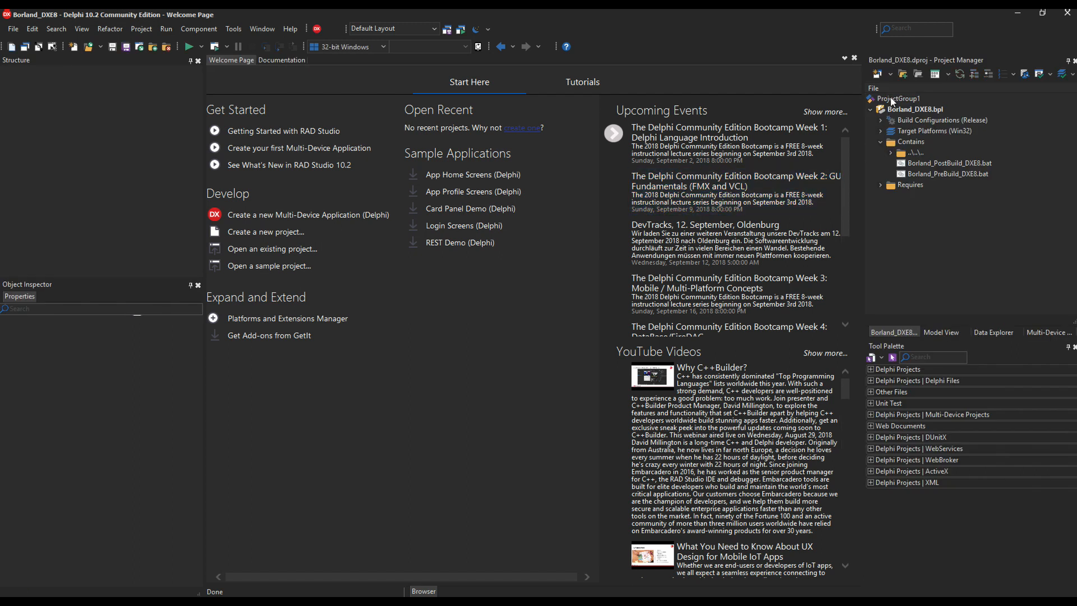
Step: Add XWB_RXE8.dproj from vista-build\BDK\Source to ProjectGroup1
left_click(871, 109)
left_click(902, 100)
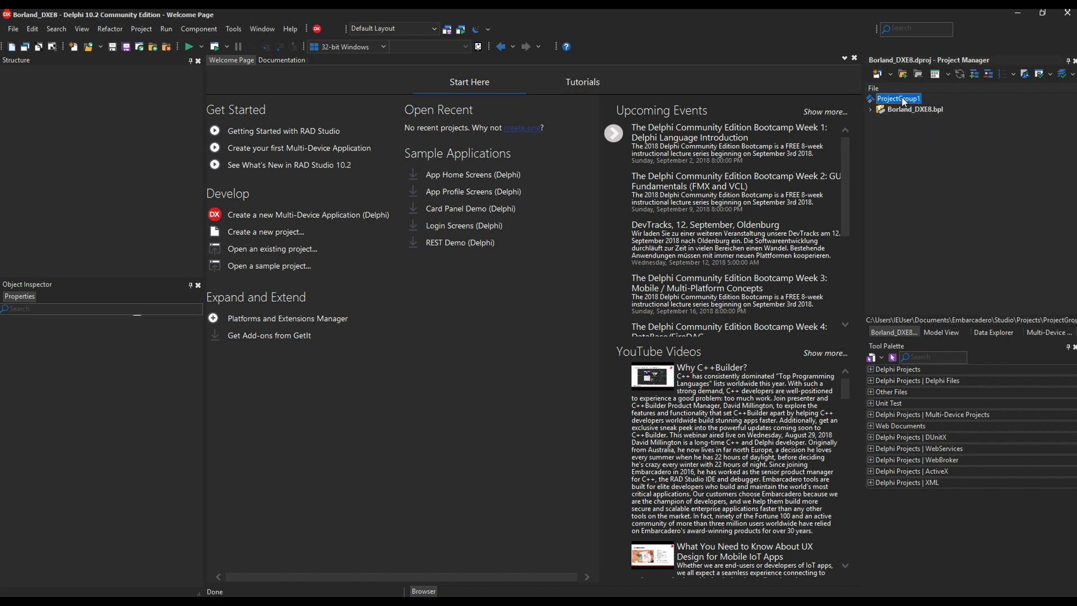
right_click(903, 100)
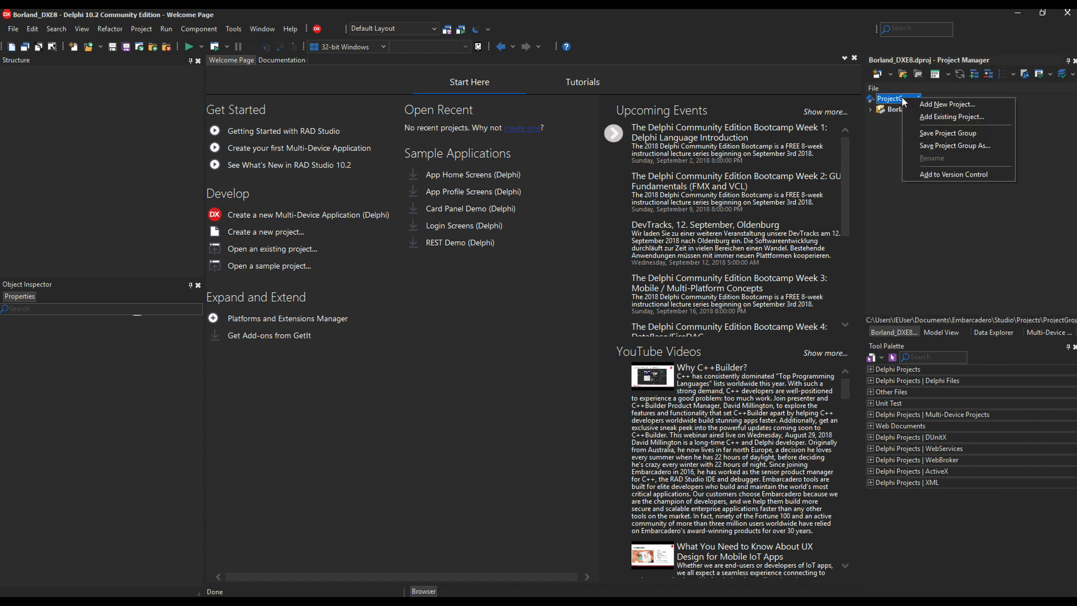
left_click(951, 118)
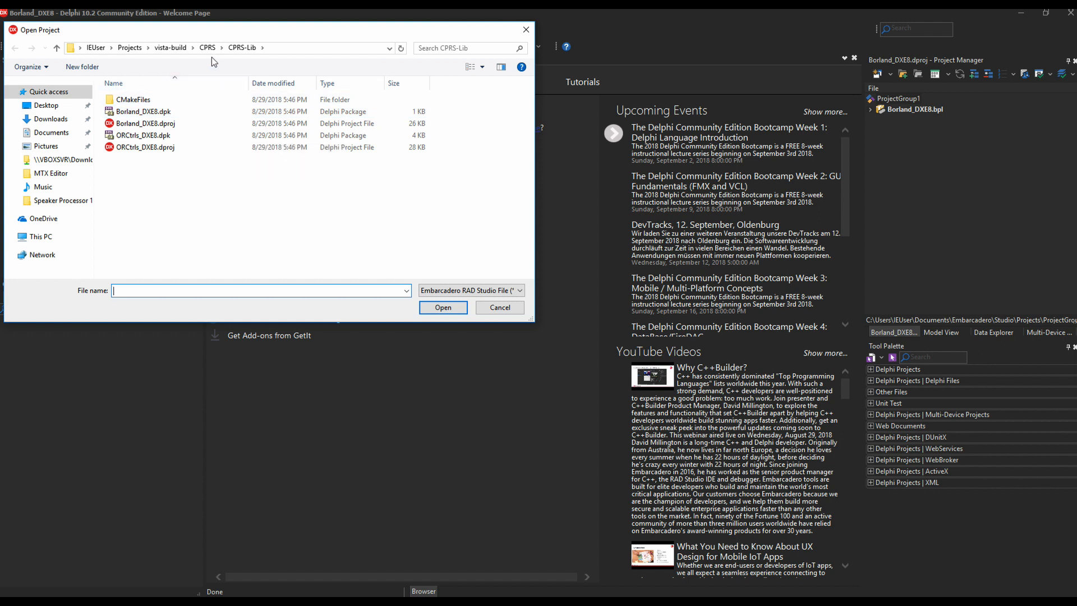
left_click(176, 49)
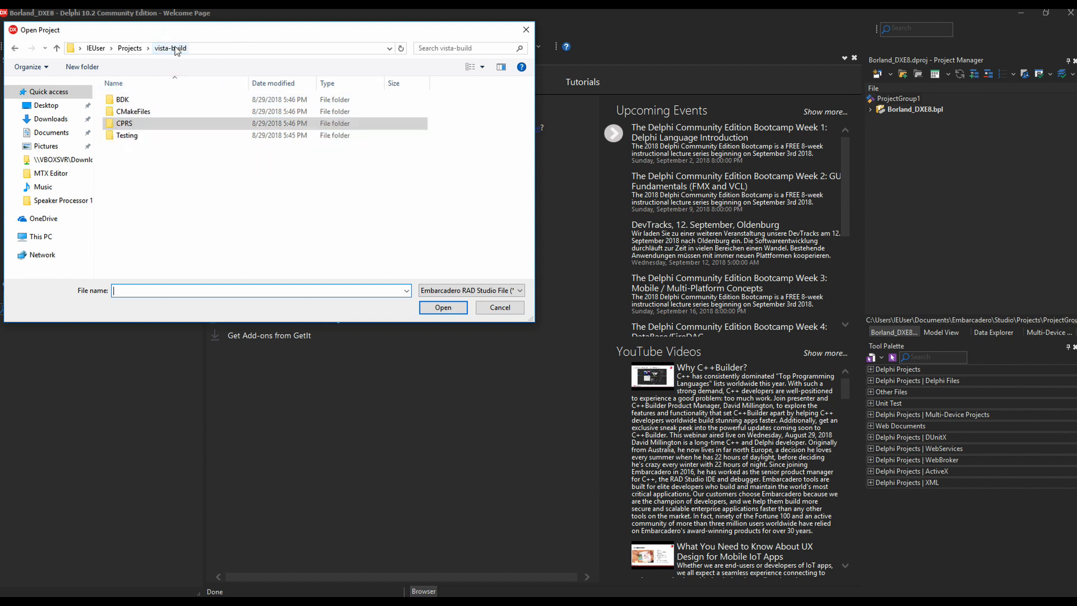
double_click(120, 102)
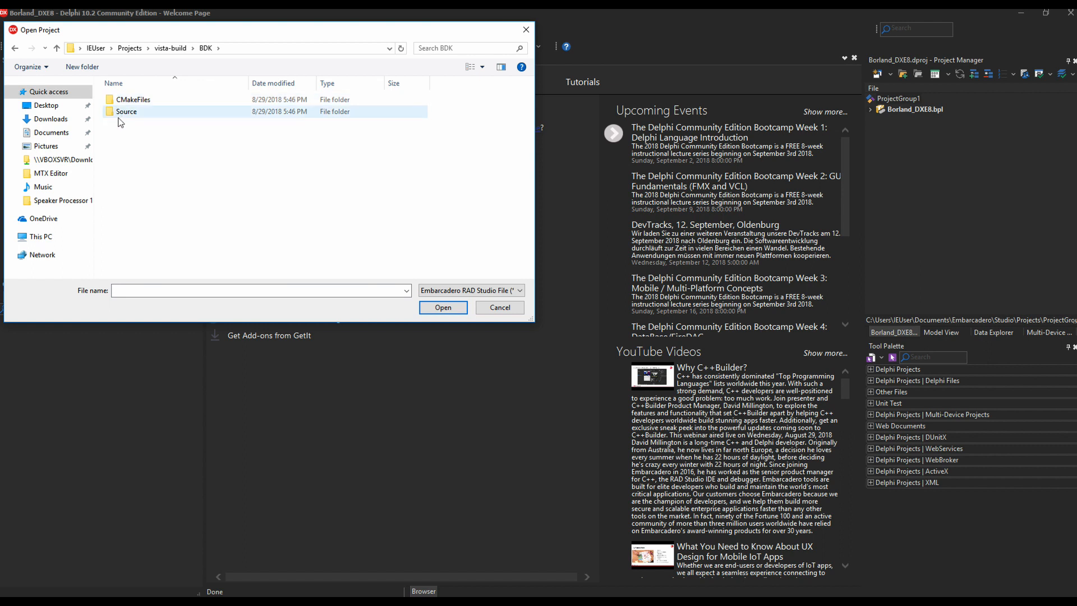
double_click(121, 114)
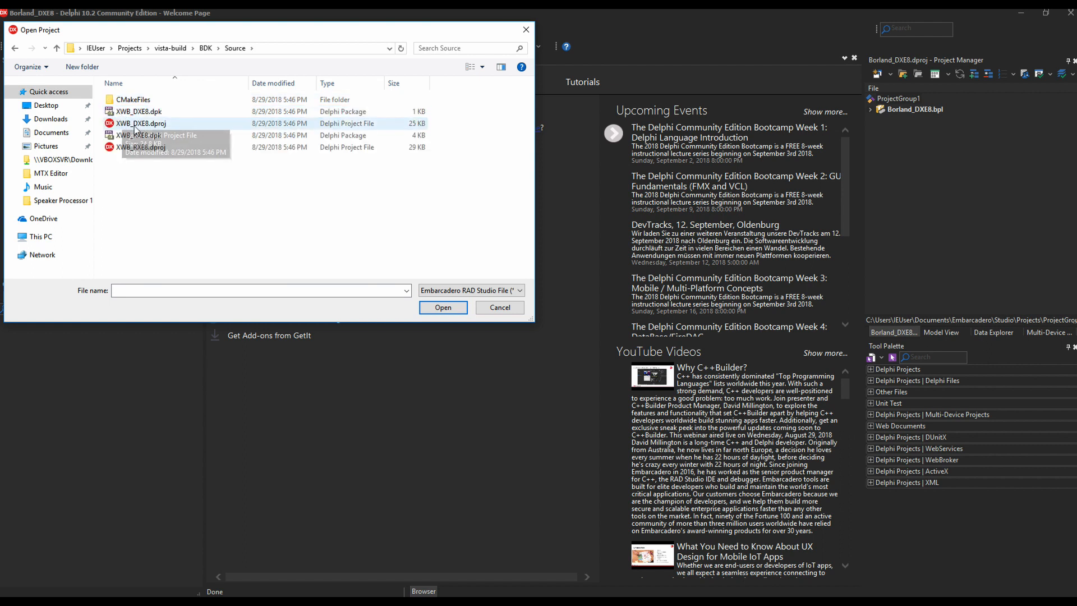
left_click(163, 151)
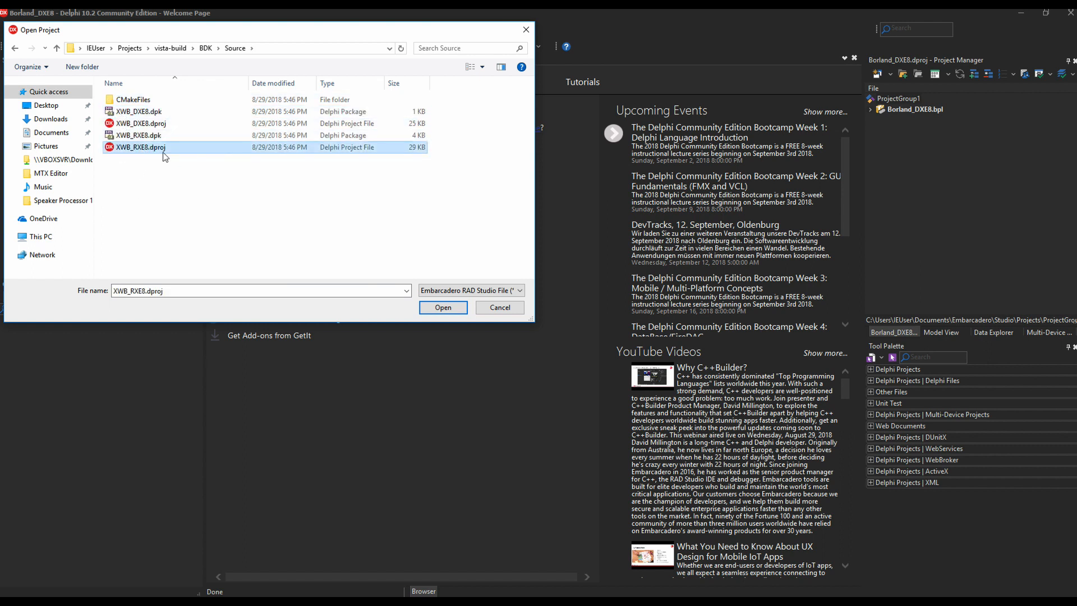
left_click(443, 308)
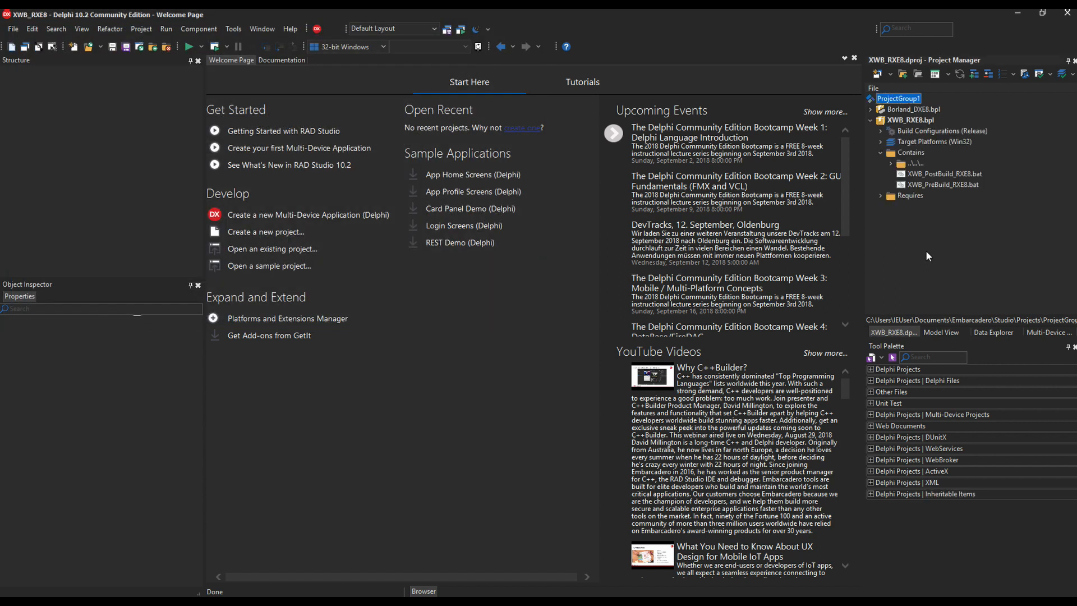
Step: Add XWB_DXE8.dproj from the same BDK\Source folder to the group
right_click(914, 101)
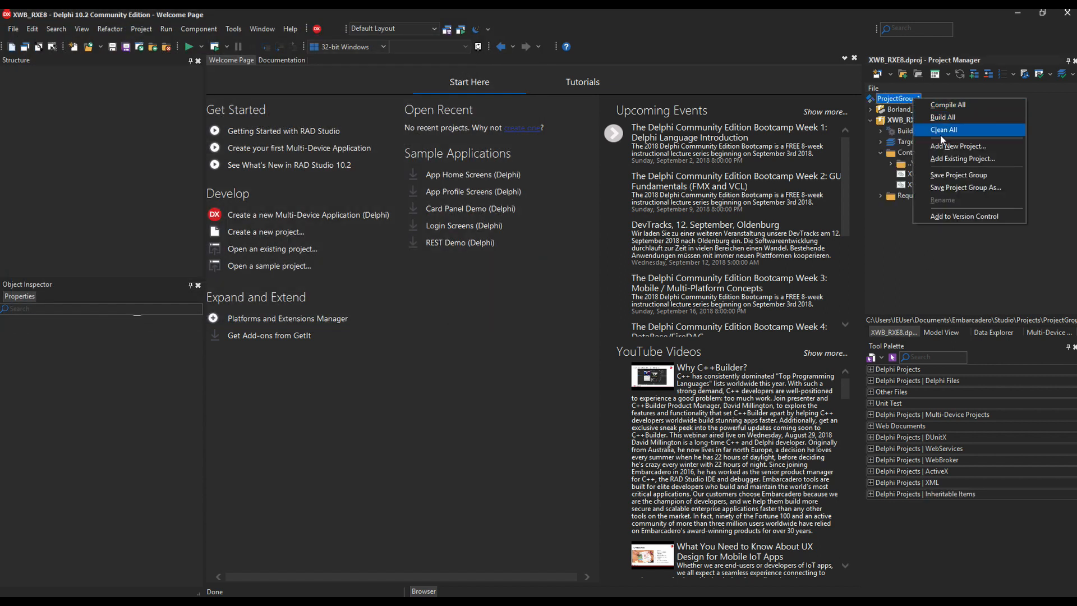
left_click(941, 160)
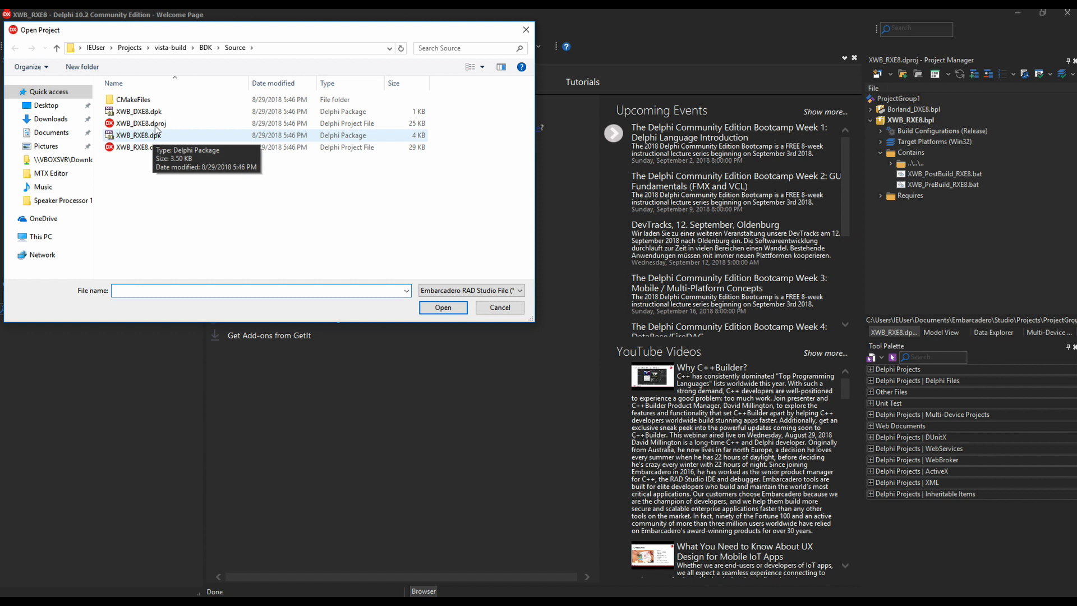
left_click(170, 114)
left_click(170, 124)
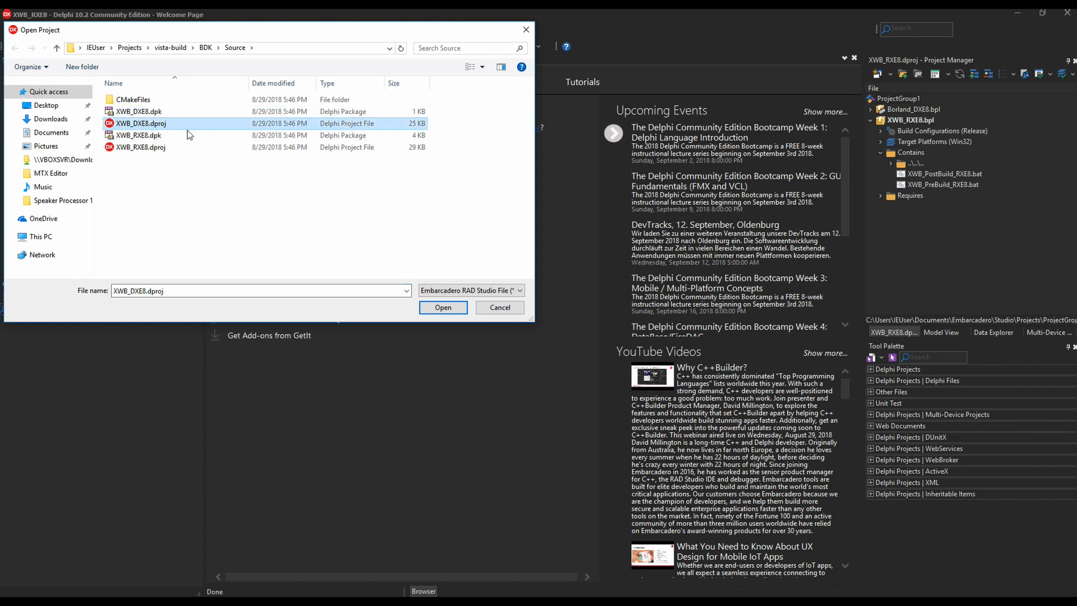
left_click(443, 308)
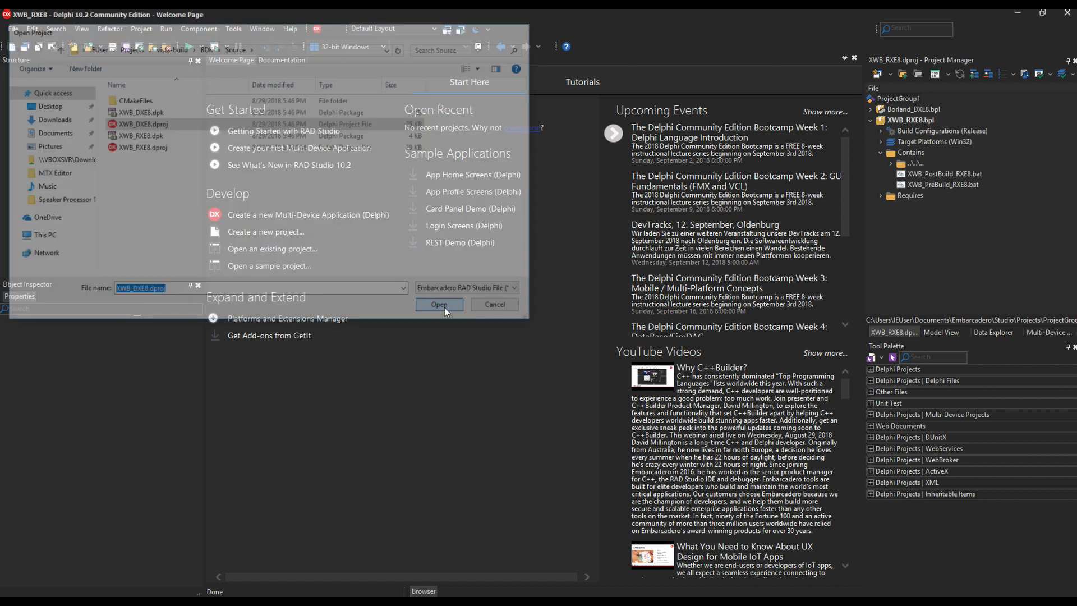
left_click(870, 120)
Step: Add VAShared_RXE8.dproj from vista-build\CPRS\VA to the project group
left_click(872, 131)
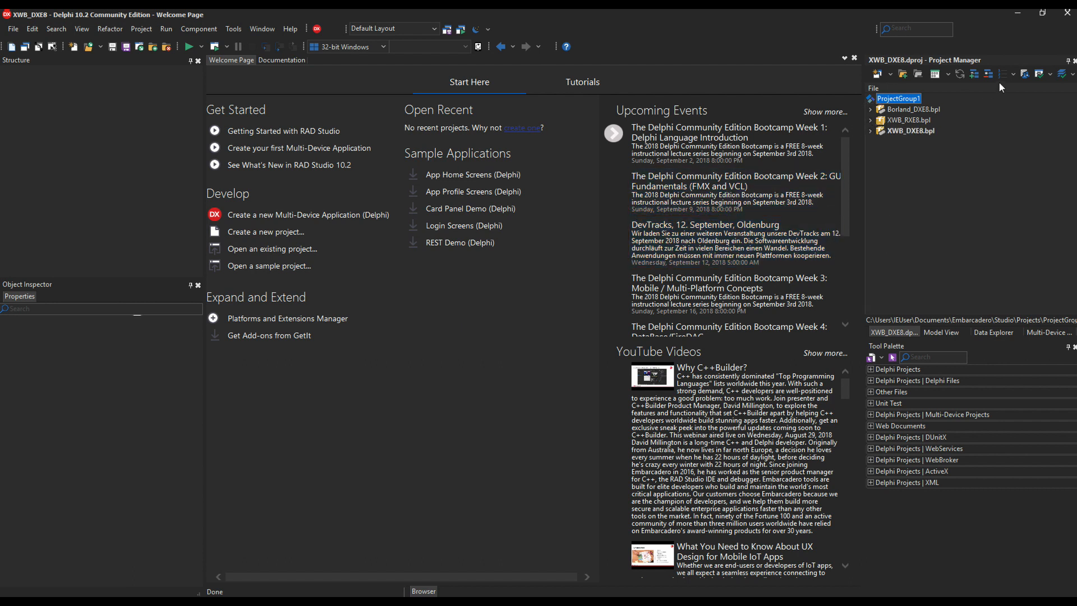
right_click(915, 100)
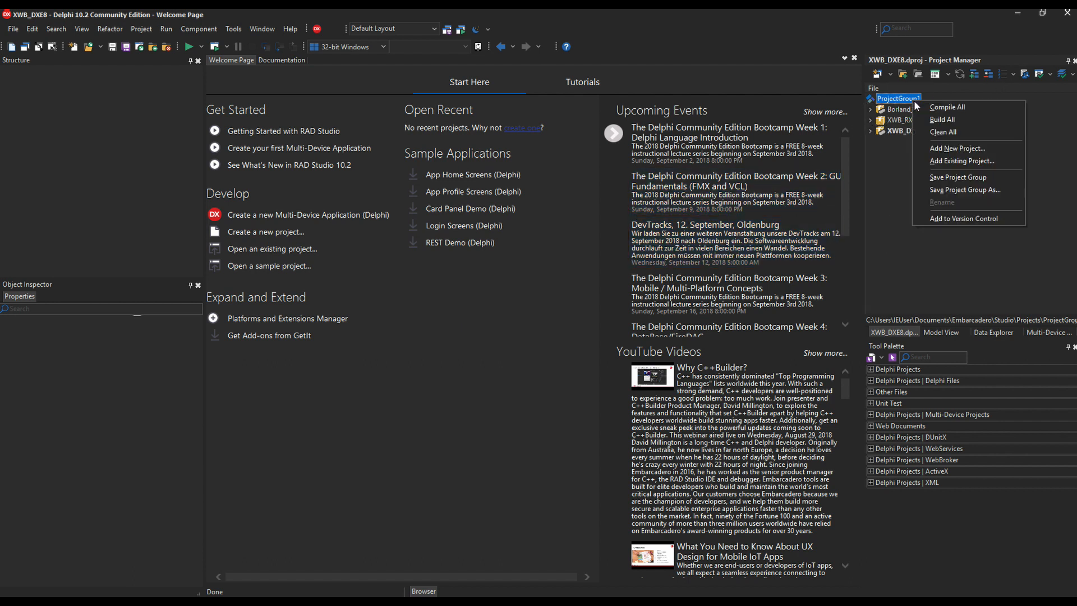
left_click(962, 161)
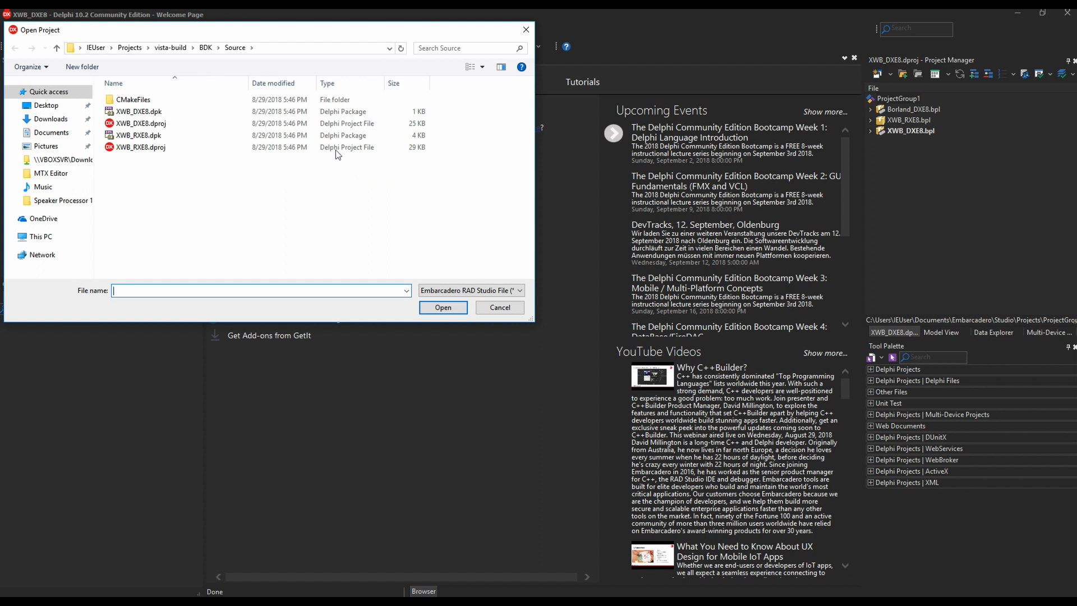
left_click(176, 50)
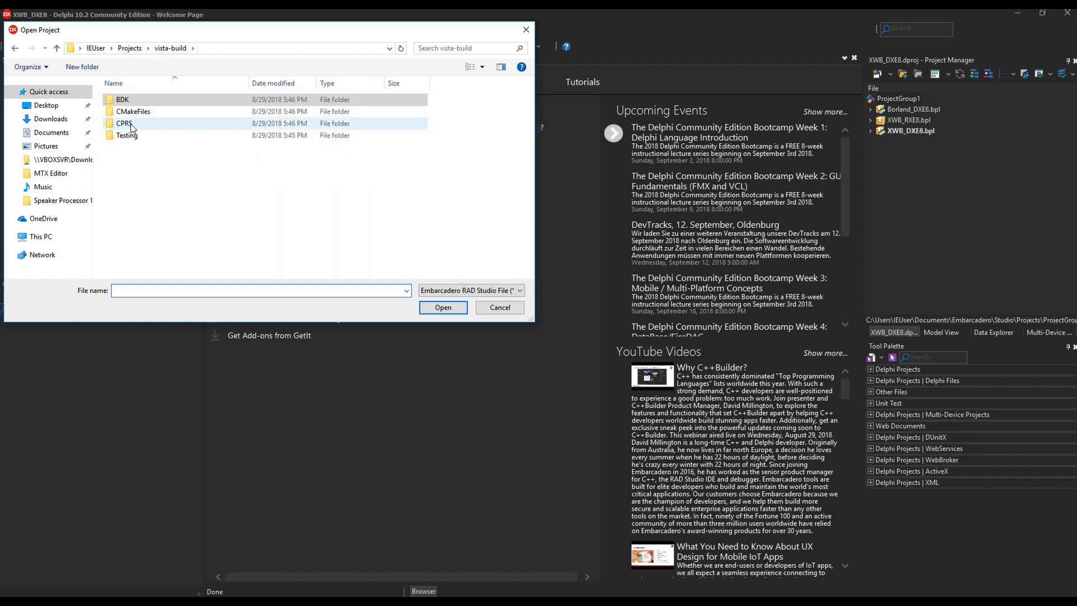
double_click(129, 124)
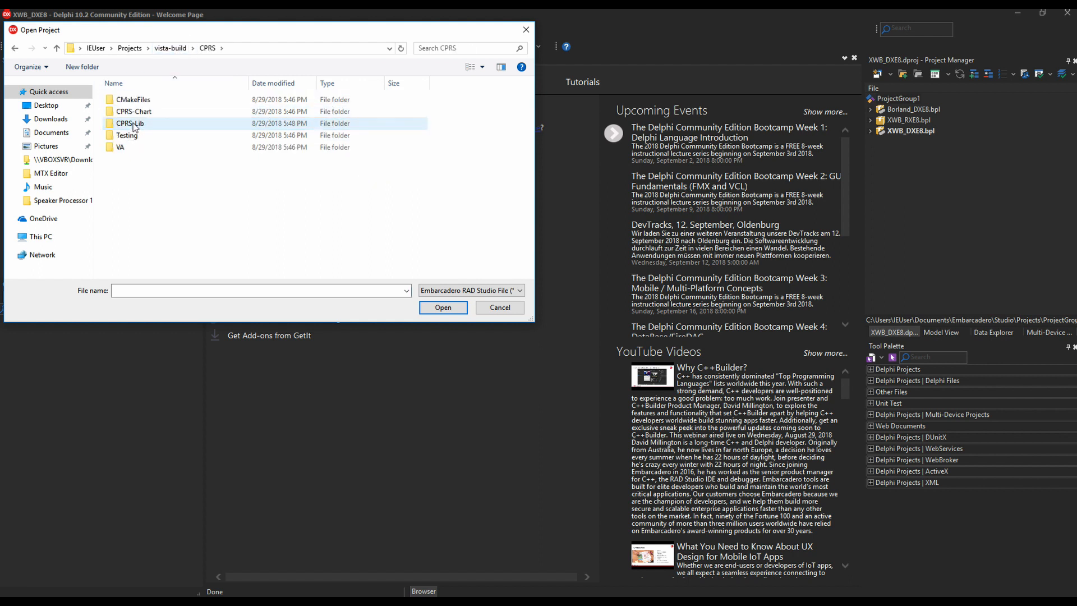
double_click(145, 146)
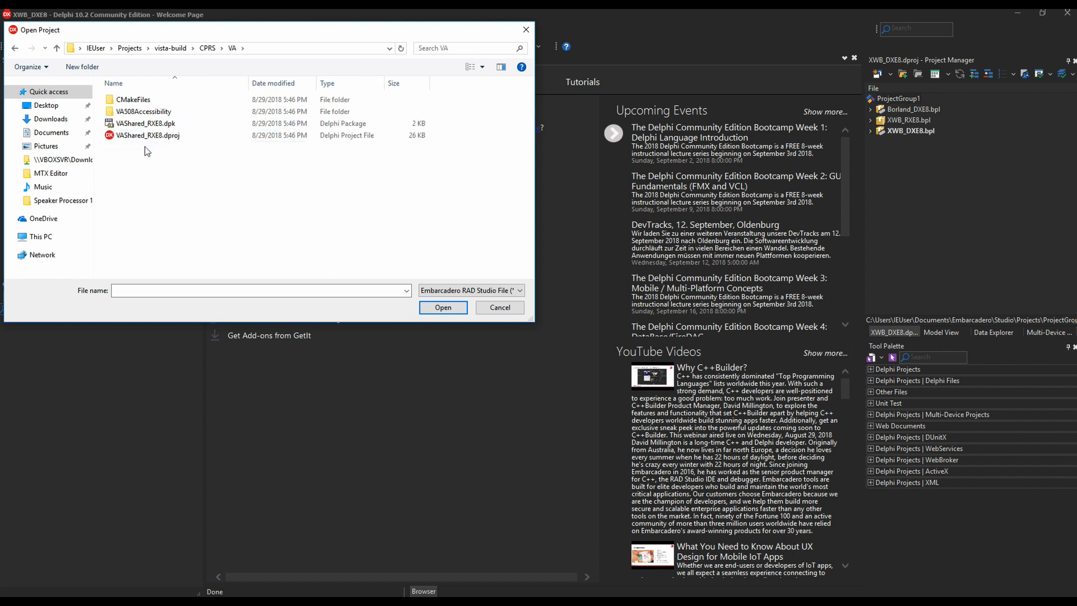
left_click(166, 141)
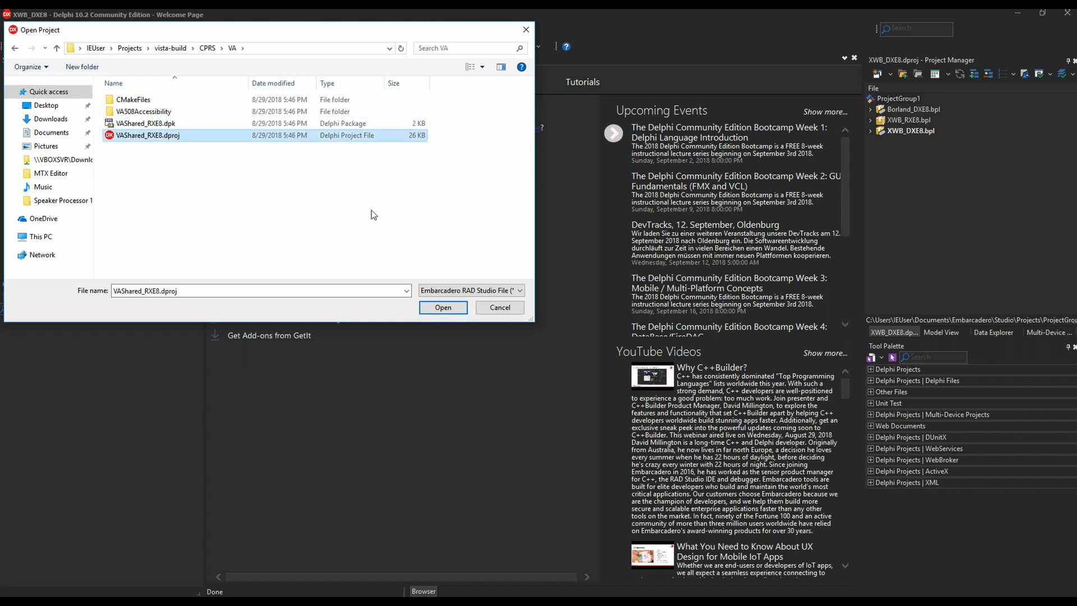
left_click(451, 312)
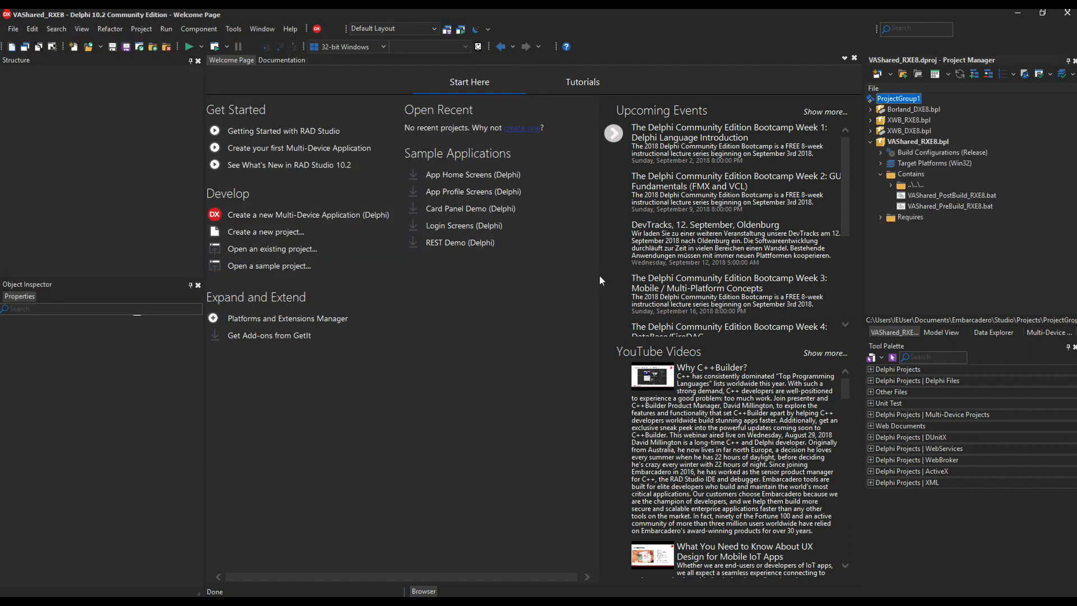
Step: Add VA508Access_DXE8.dproj from the VA508Accessibility folder to the group
right_click(899, 100)
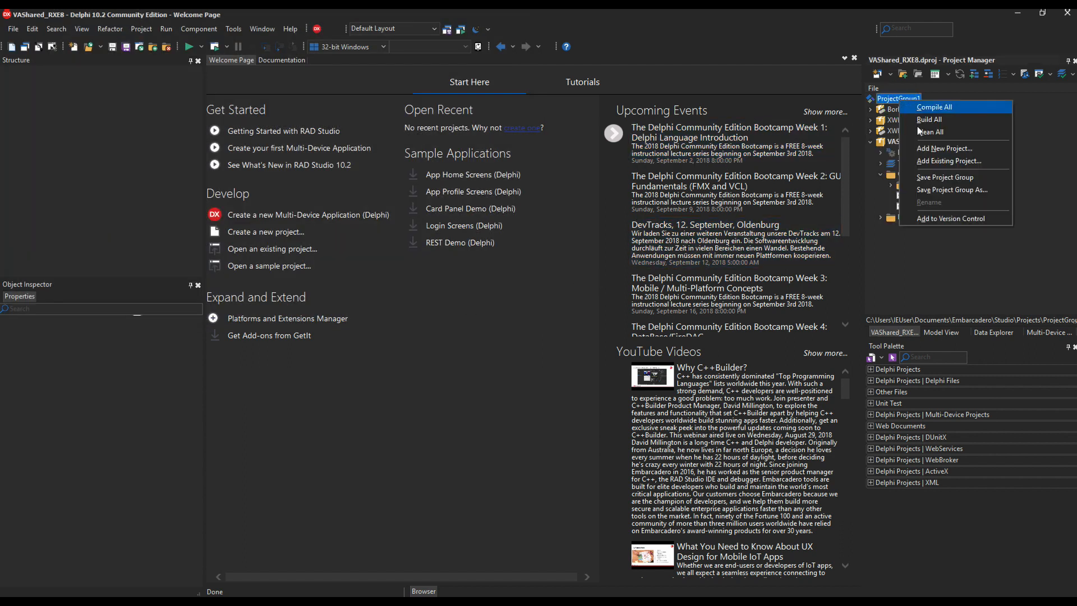
left_click(948, 161)
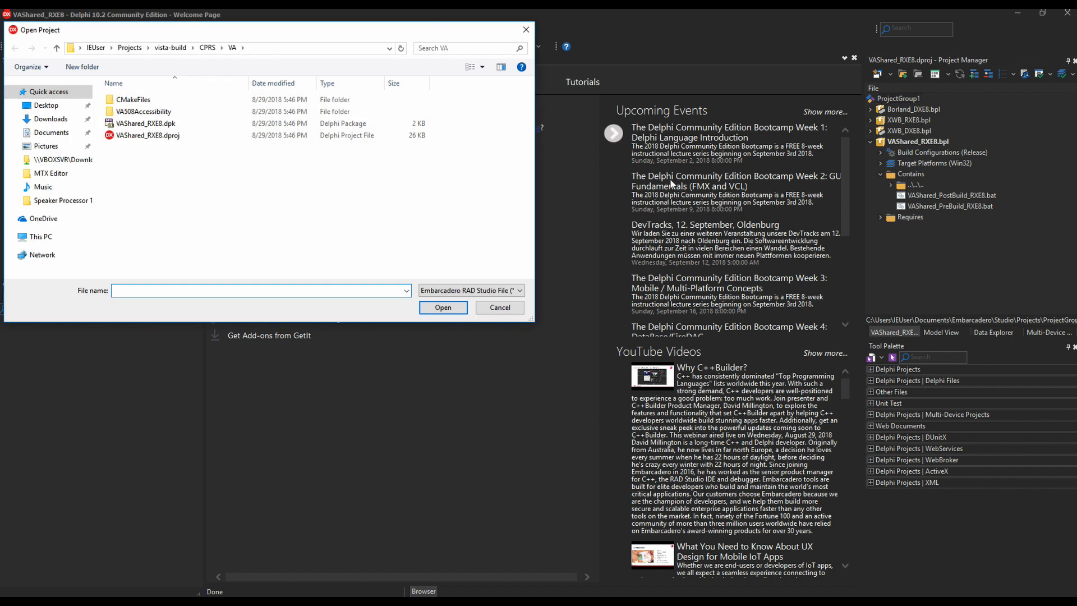
double_click(141, 111)
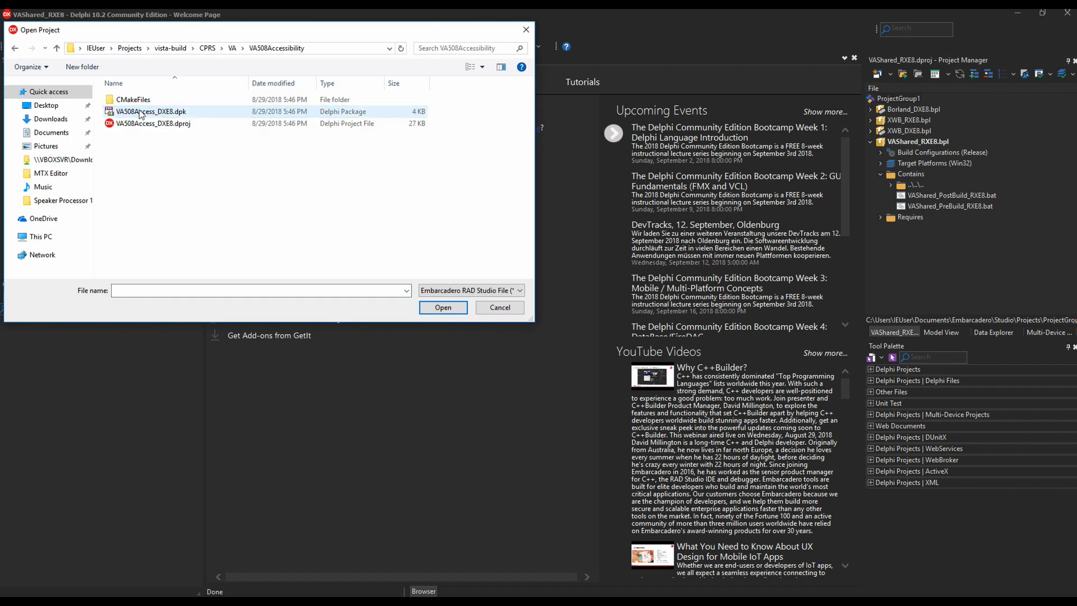
left_click(174, 124)
left_click(442, 308)
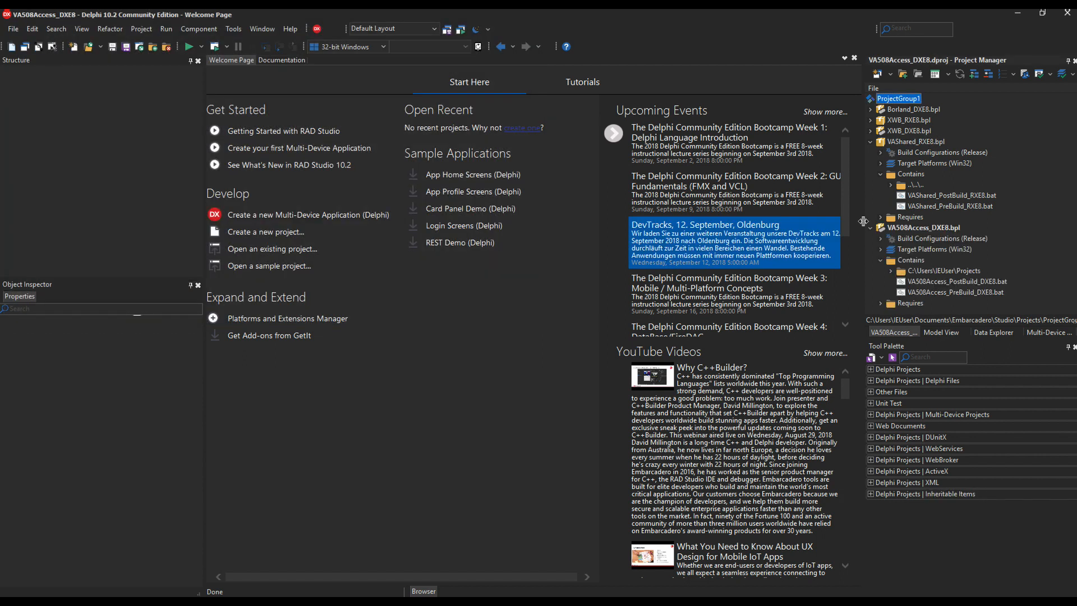
left_click(871, 142)
left_click(871, 152)
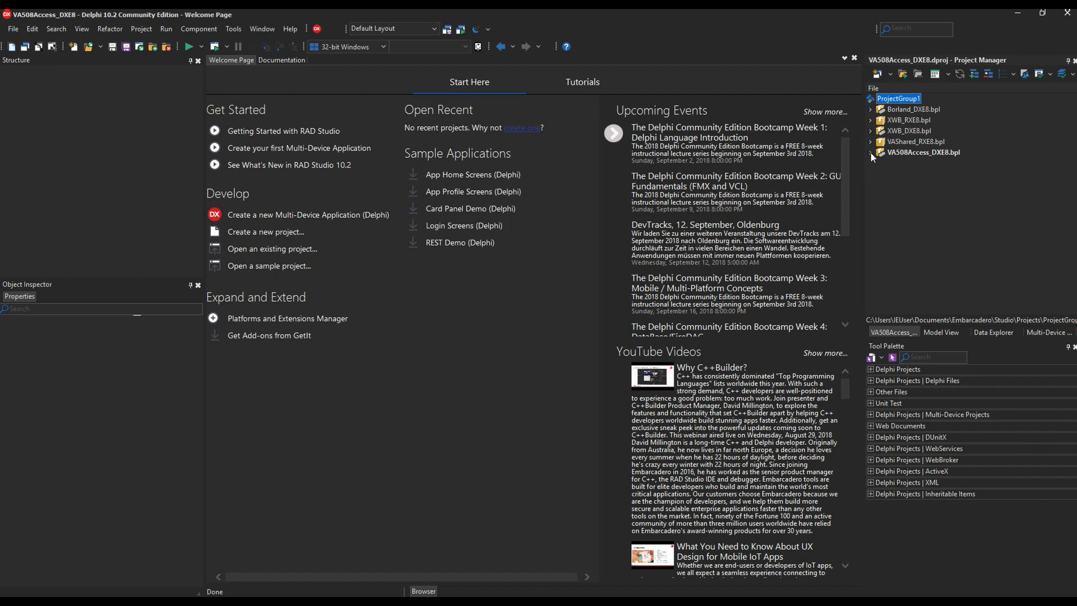
Step: Add ORCtrls_DXE8.dproj from CPRS\CPRS-Lib to the project group
right_click(910, 98)
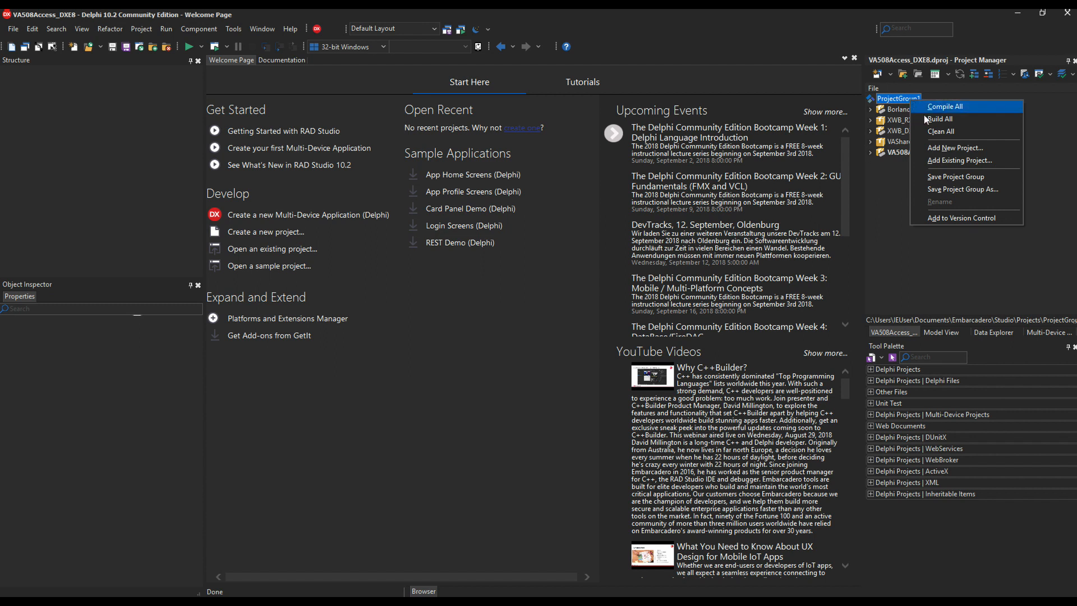
left_click(954, 161)
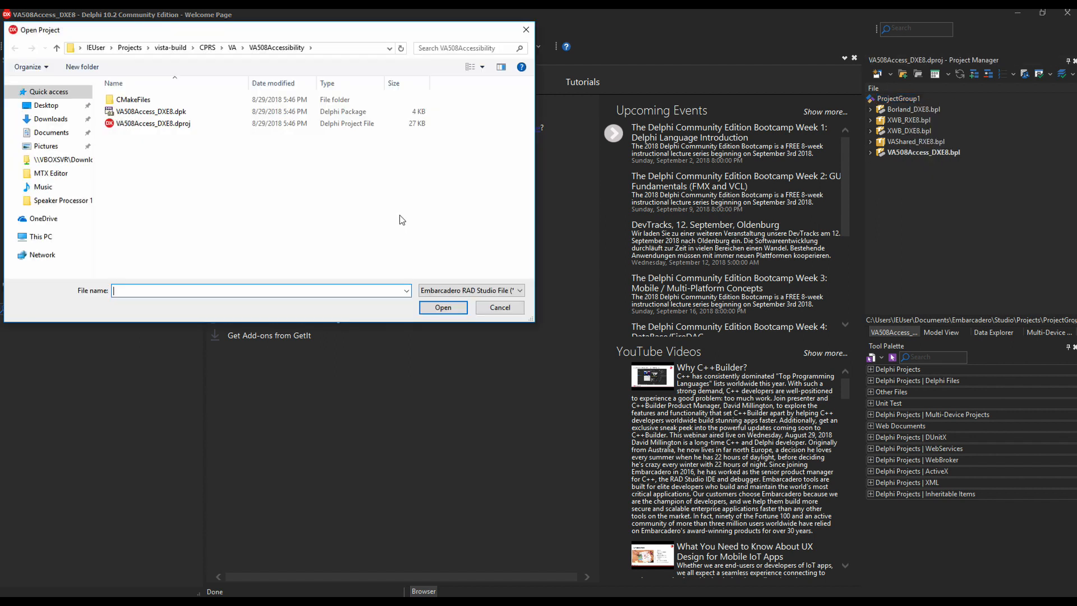
left_click(205, 49)
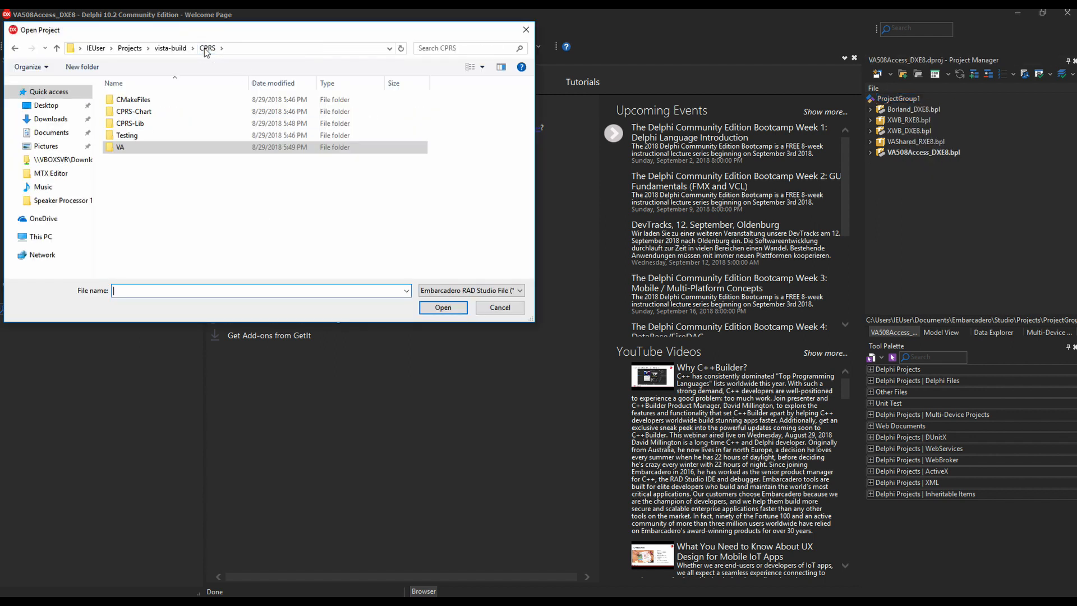
left_click(166, 124)
double_click(166, 125)
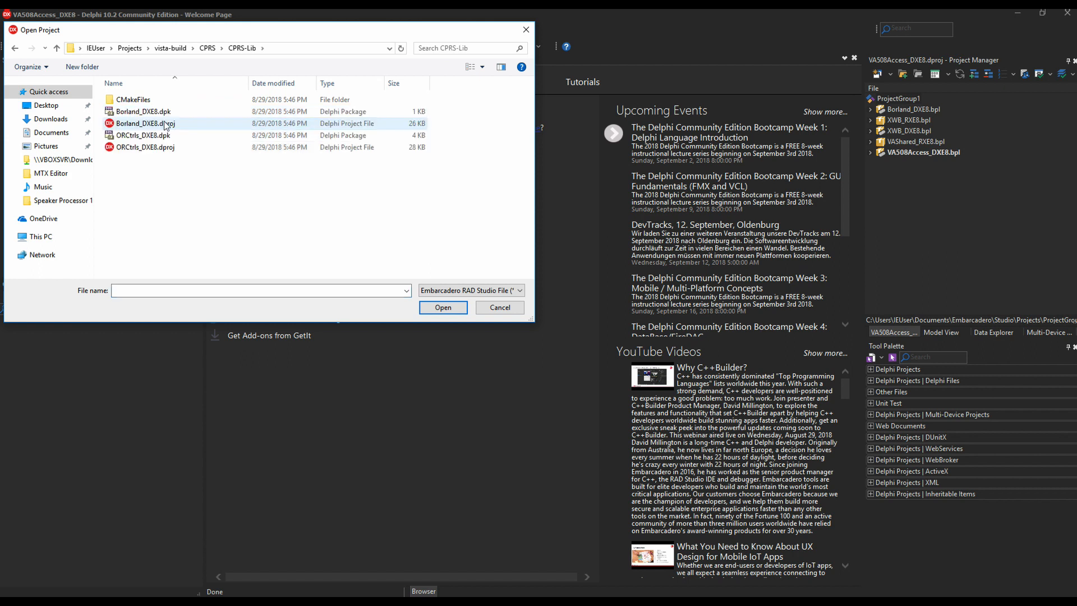
left_click(208, 49)
double_click(134, 112)
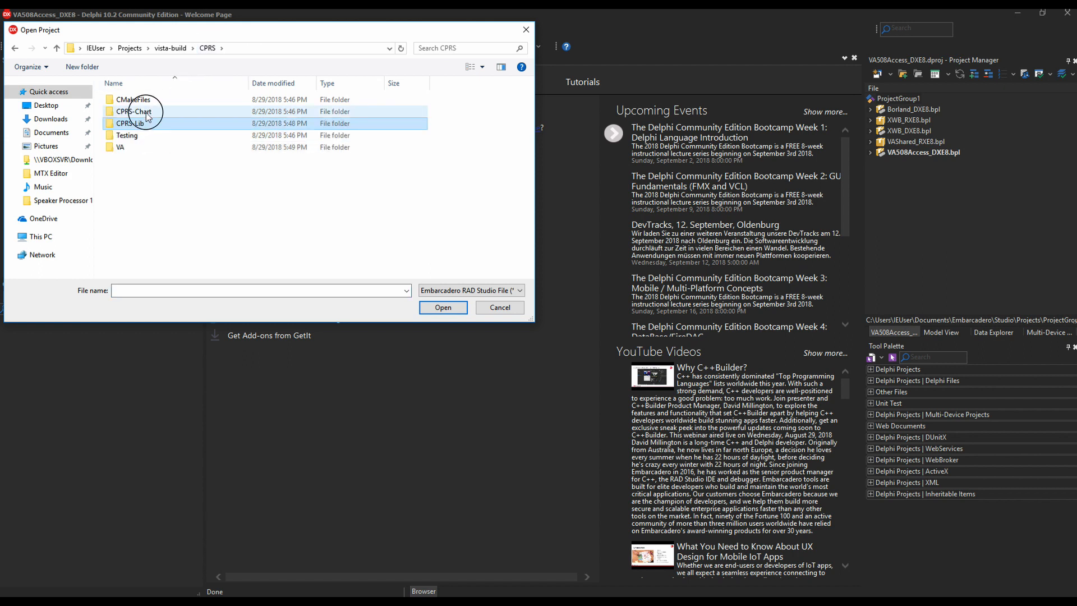
left_click(208, 48)
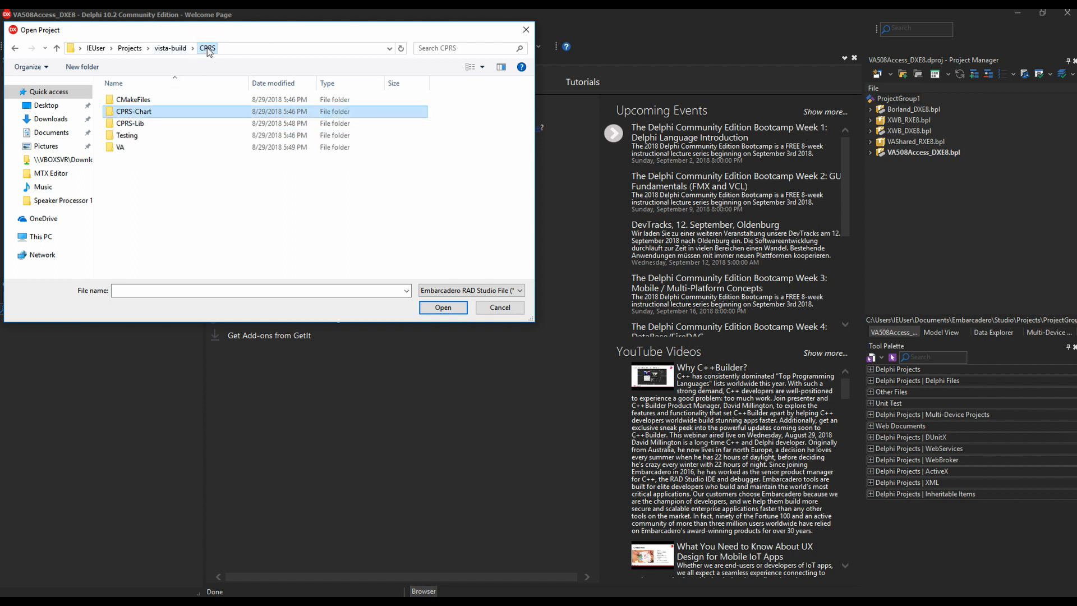
double_click(134, 124)
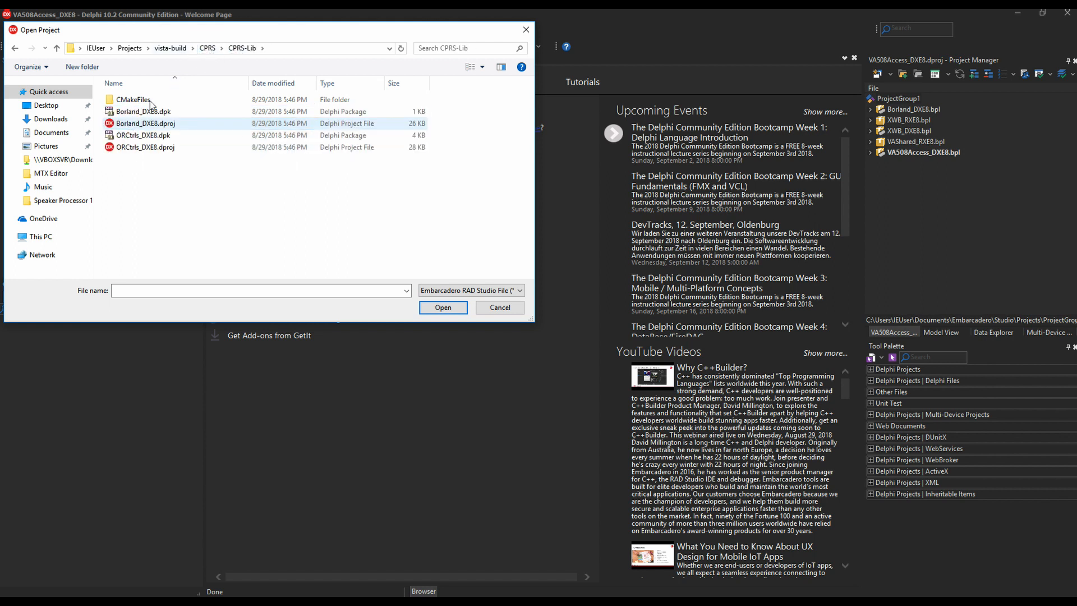
left_click(147, 147)
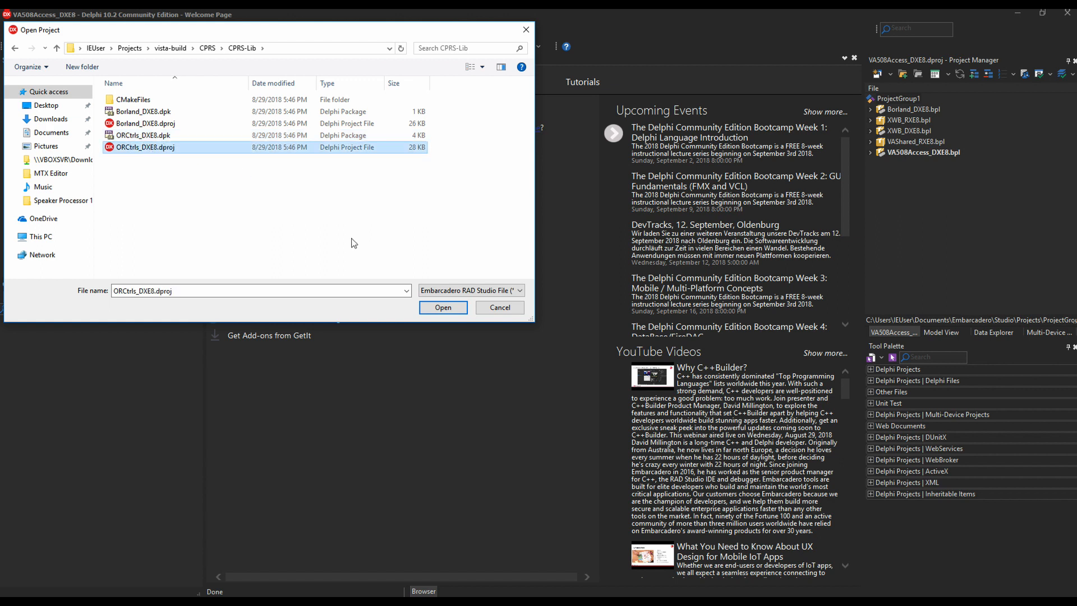
left_click(442, 308)
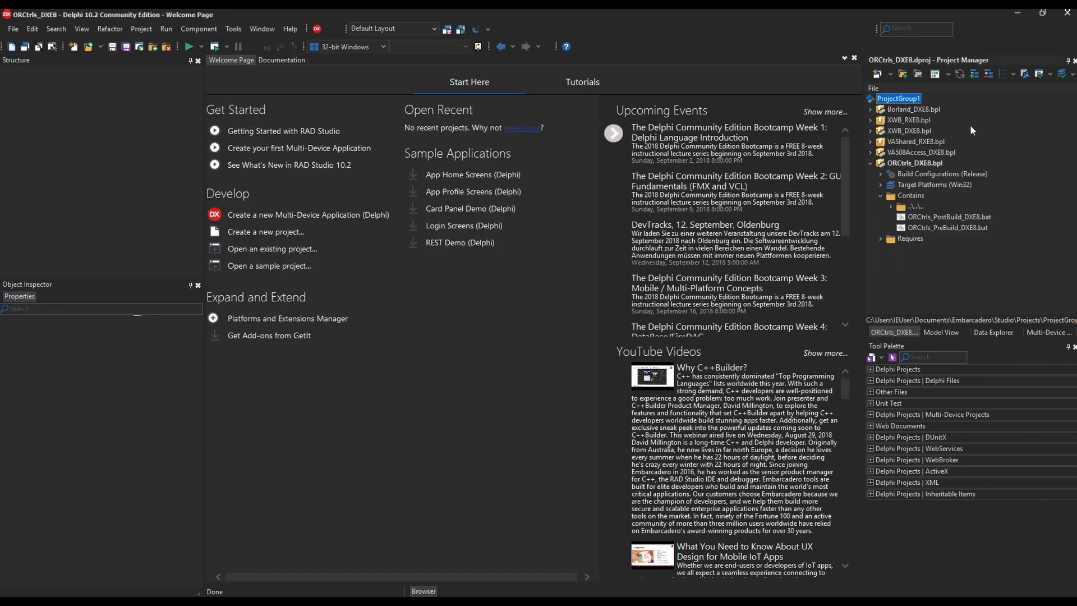
Step: Add CPRSChart.dproj from CPRS\CPRS-Chart to ProjectGroup1
left_click(871, 163)
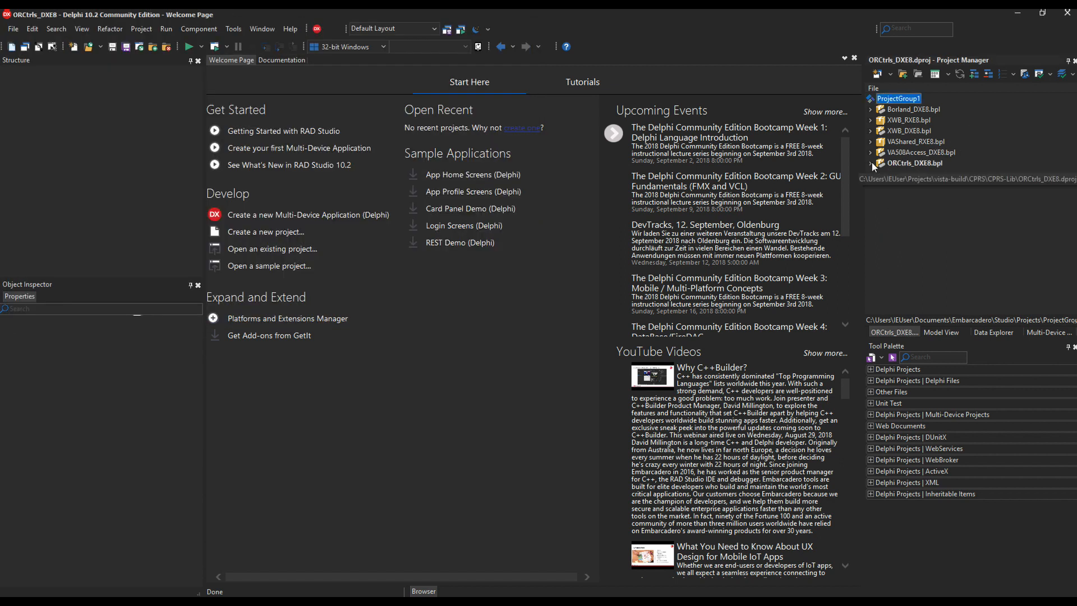
right_click(904, 100)
left_click(934, 159)
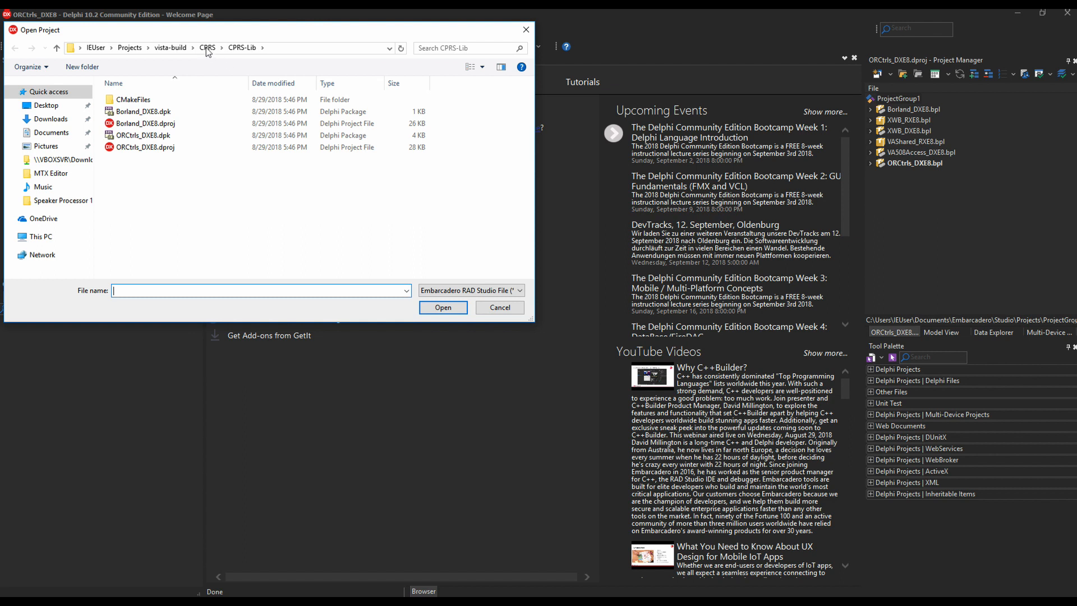
left_click(206, 48)
double_click(134, 111)
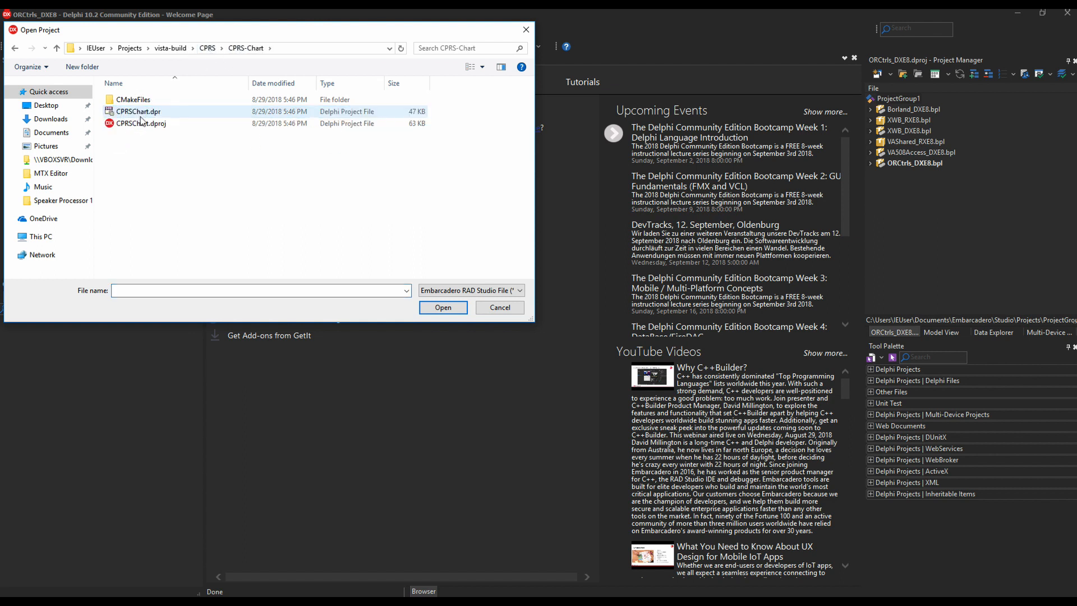
left_click(142, 122)
left_click(443, 308)
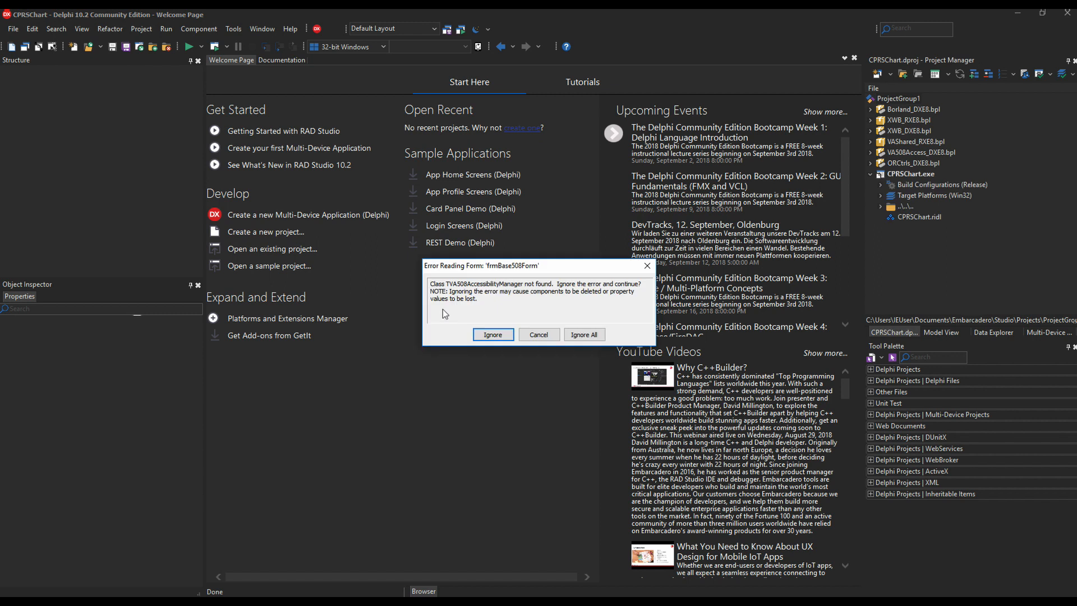
Step: Dismiss the missing-class form errors with Cancel and OK
left_click(550, 335)
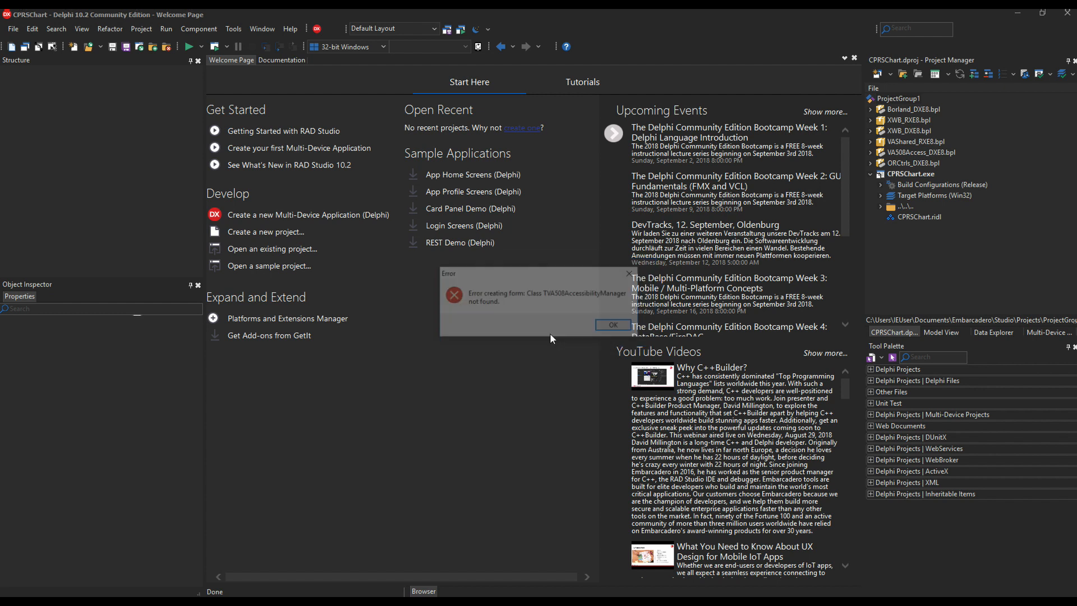
left_click(617, 327)
left_click(620, 325)
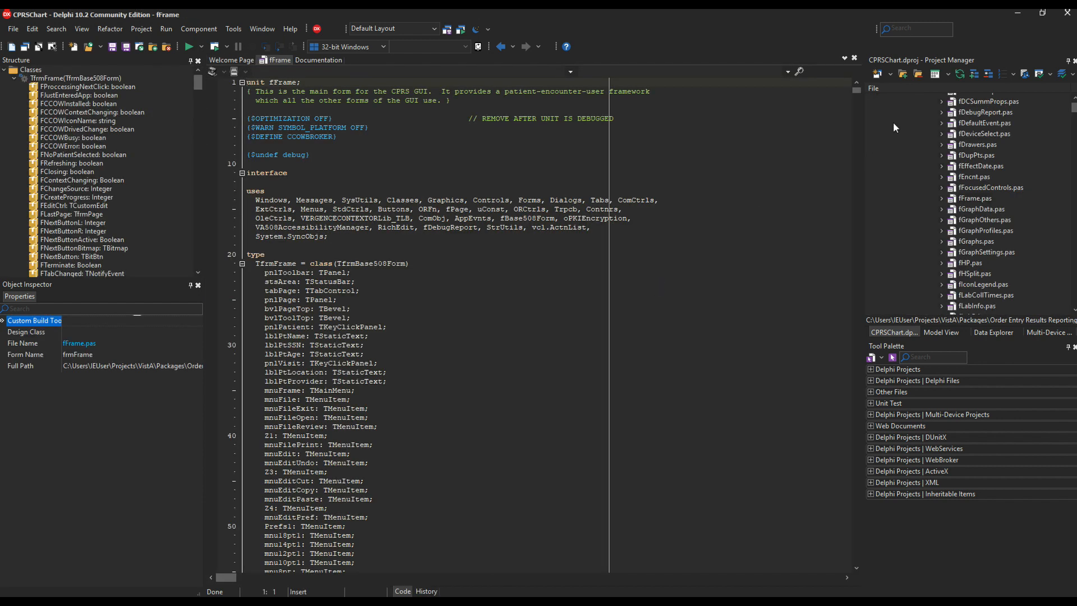
Step: Build All projects in the group; CPRSChart compiles with 0 errors and 27 warnings
mouse_move(1074, 108)
left_mouse_down()
mouse_move(1074, 87)
mouse_move(1074, 119)
mouse_move(1075, 105)
left_mouse_up()
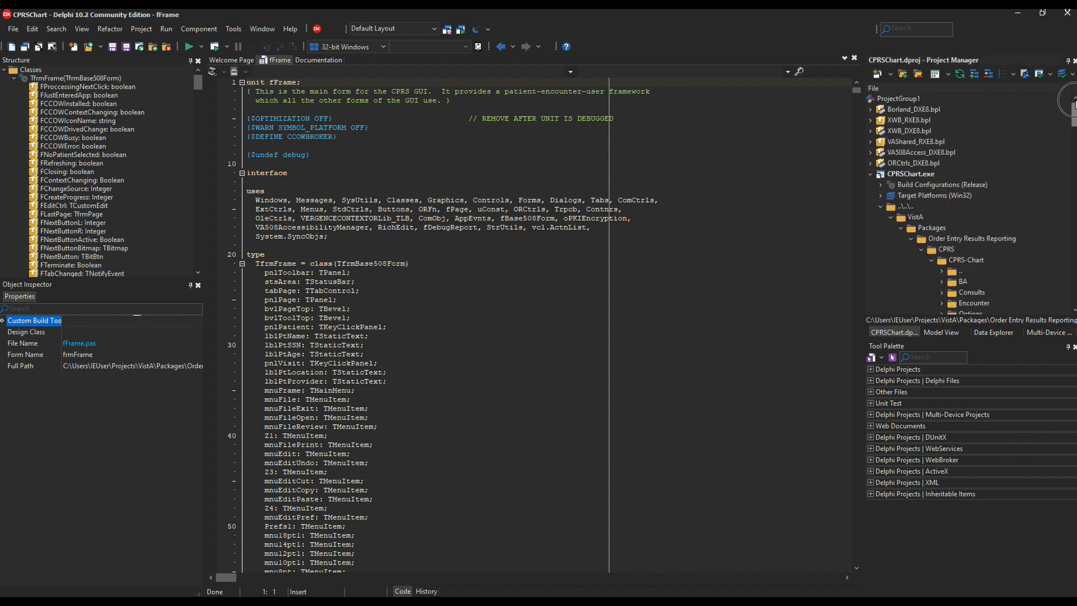
left_click(870, 174)
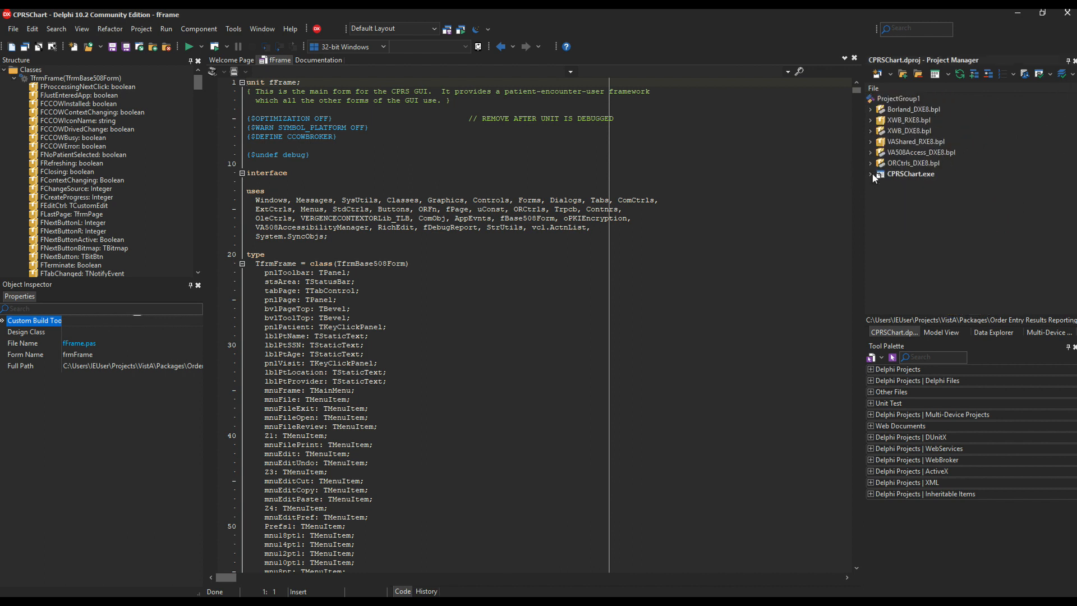
right_click(894, 100)
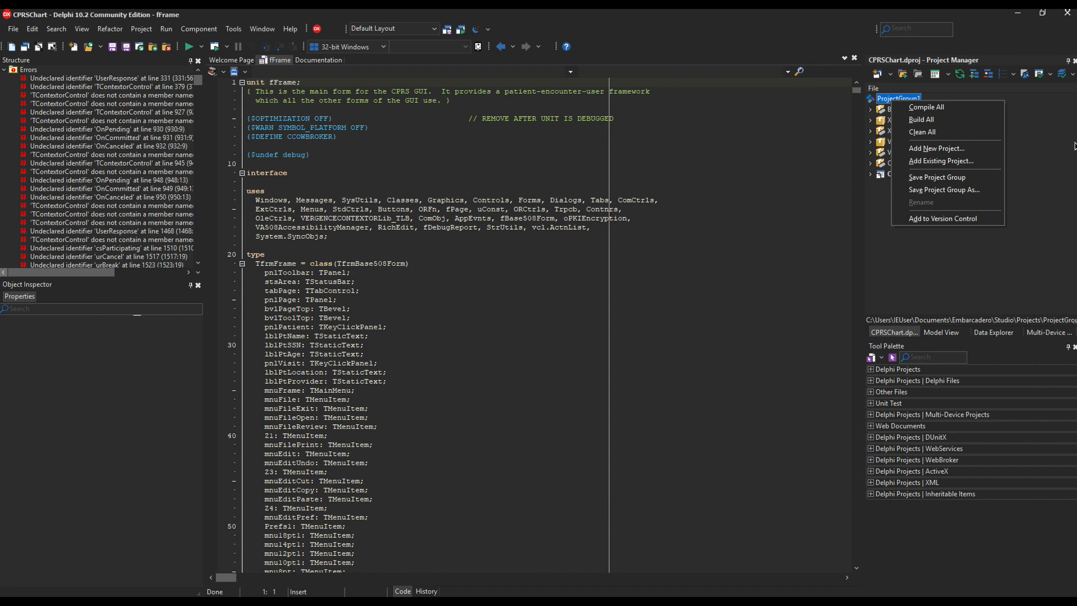
left_click(951, 120)
left_click(951, 119)
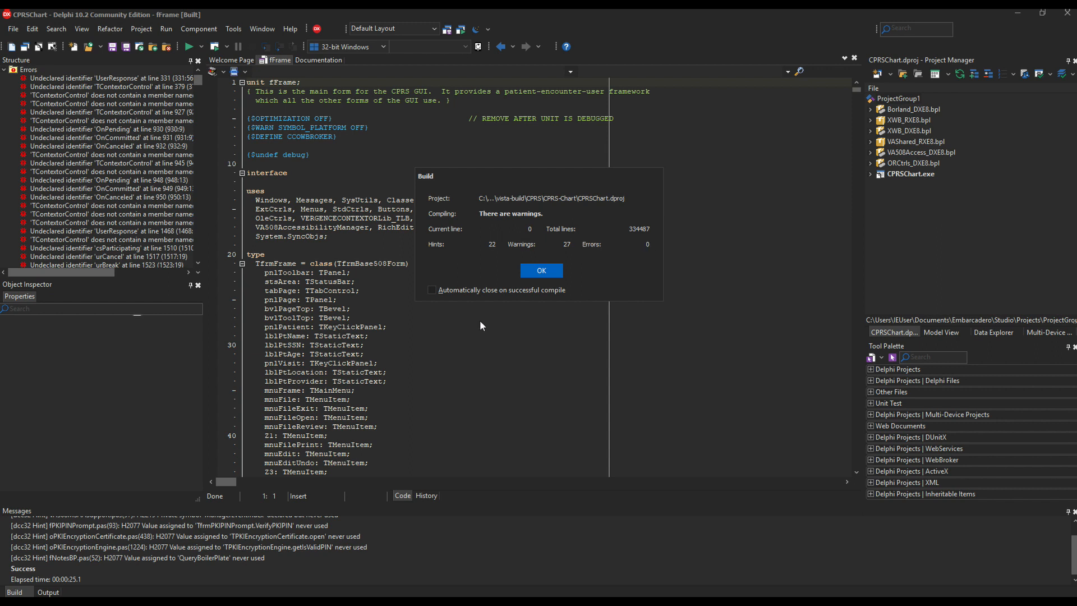
left_click(534, 271)
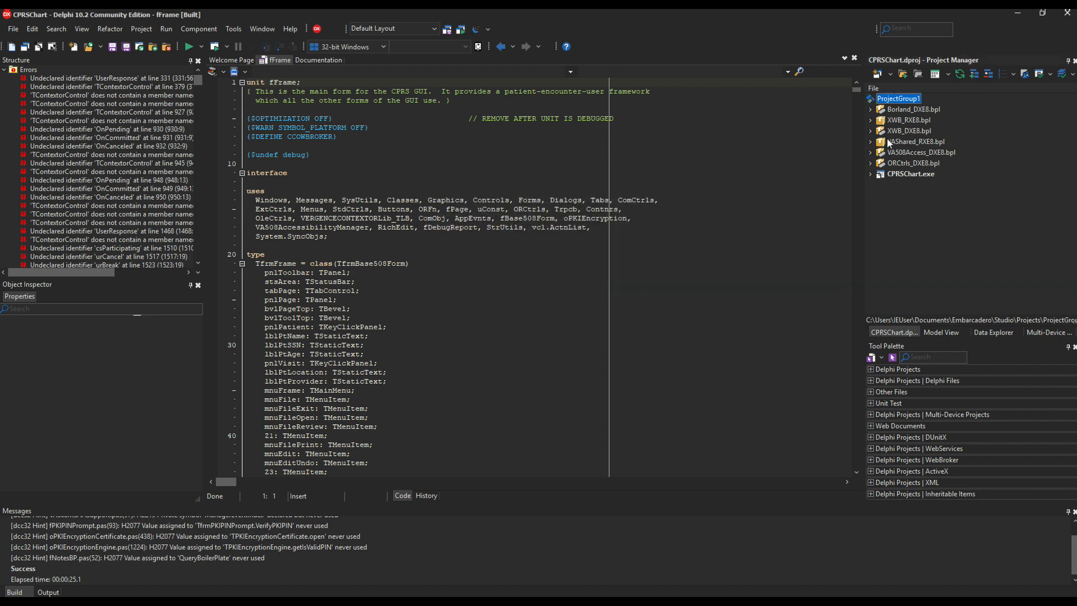
Step: Install the Borland_DXE8 and XWB_DXE8 packages into the IDE
left_click(933, 110)
right_click(934, 112)
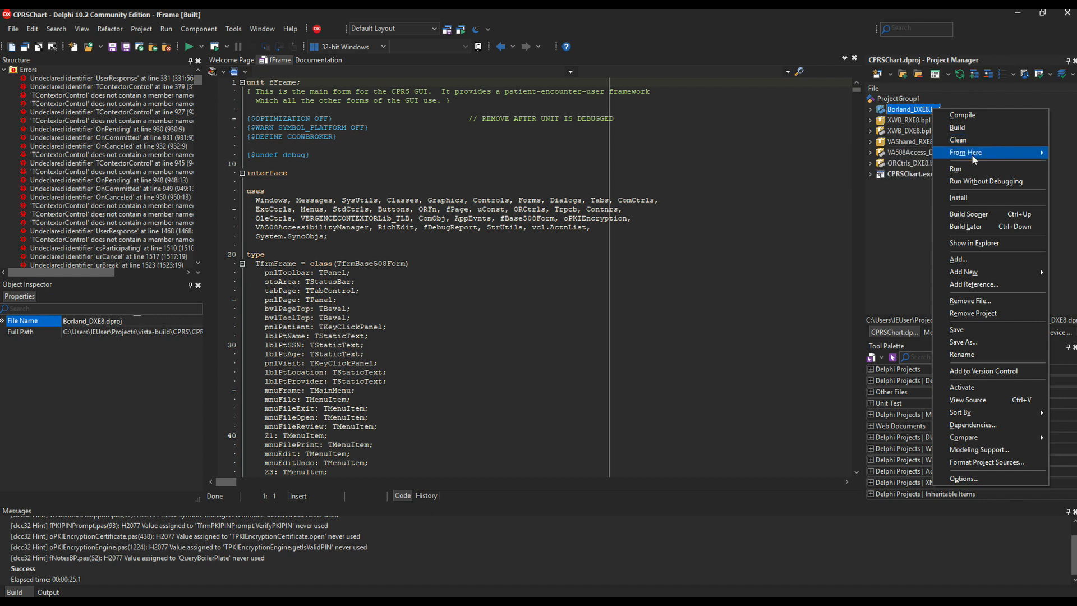
left_click(971, 199)
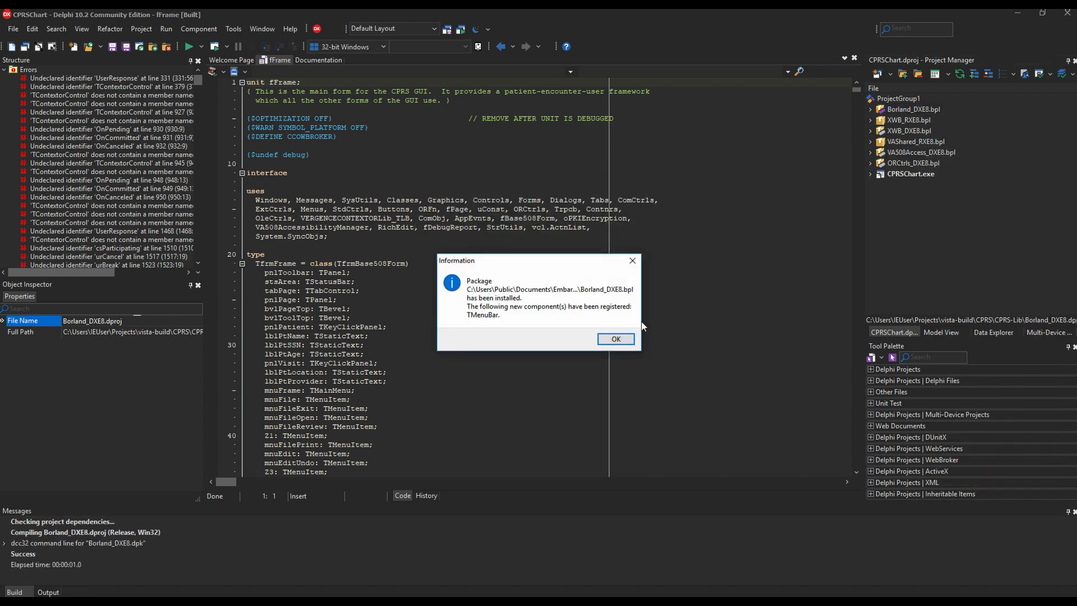
left_click(615, 338)
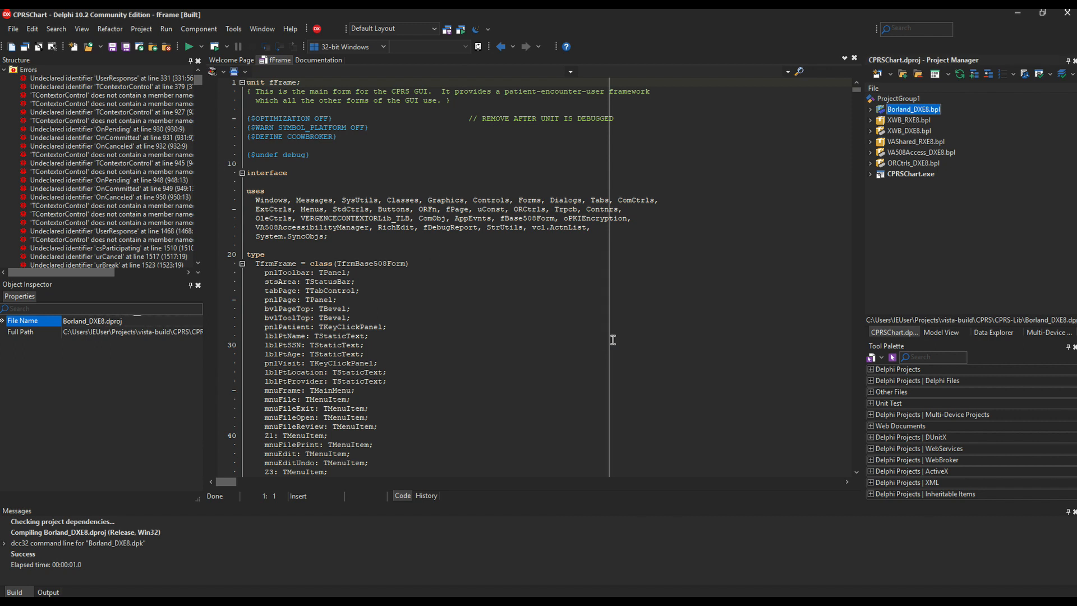
right_click(909, 134)
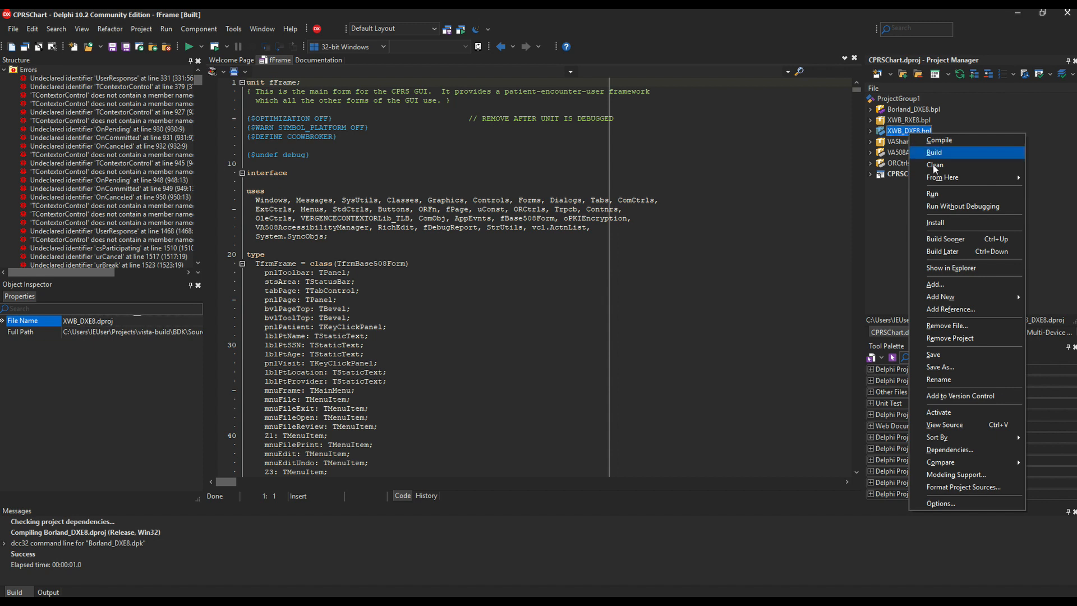
left_click(940, 224)
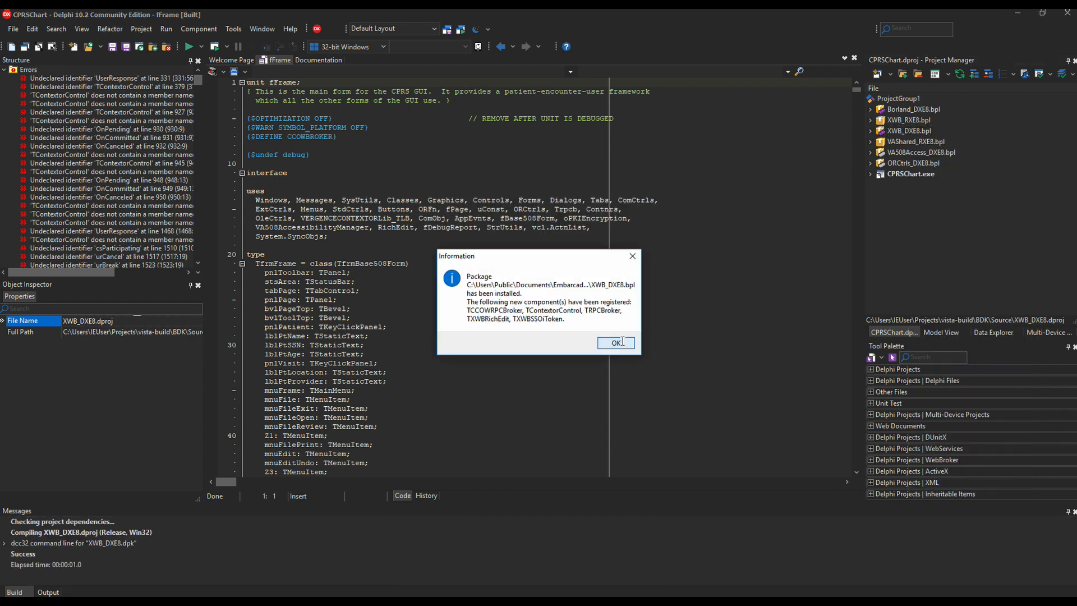
left_click(681, 339)
Step: Install the VA508Access_DXE8 and ORCtrls_DXE8 packages into the IDE
left_click(932, 153)
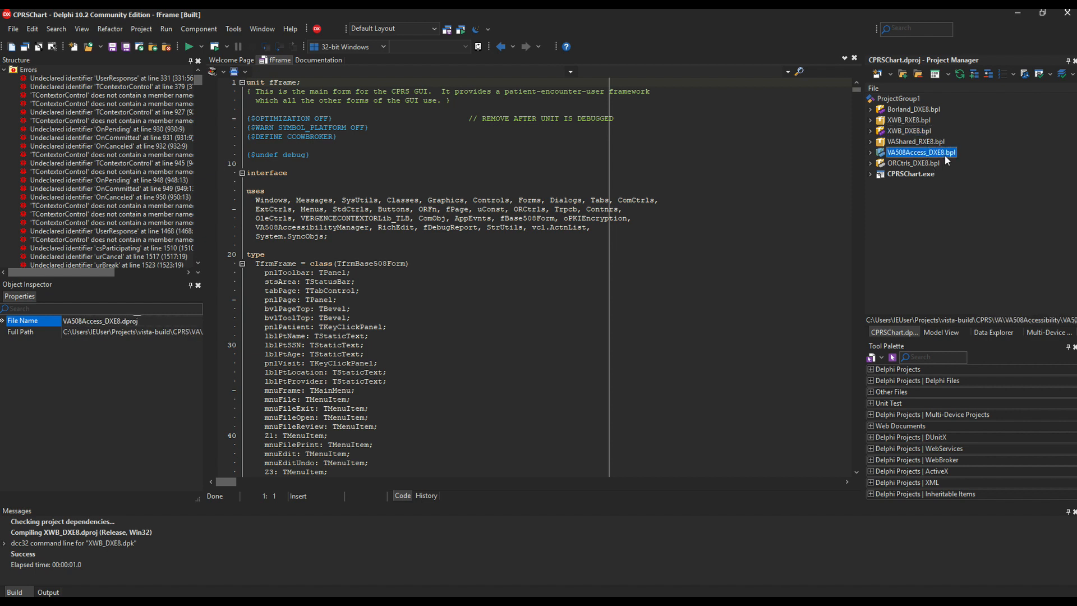
right_click(945, 155)
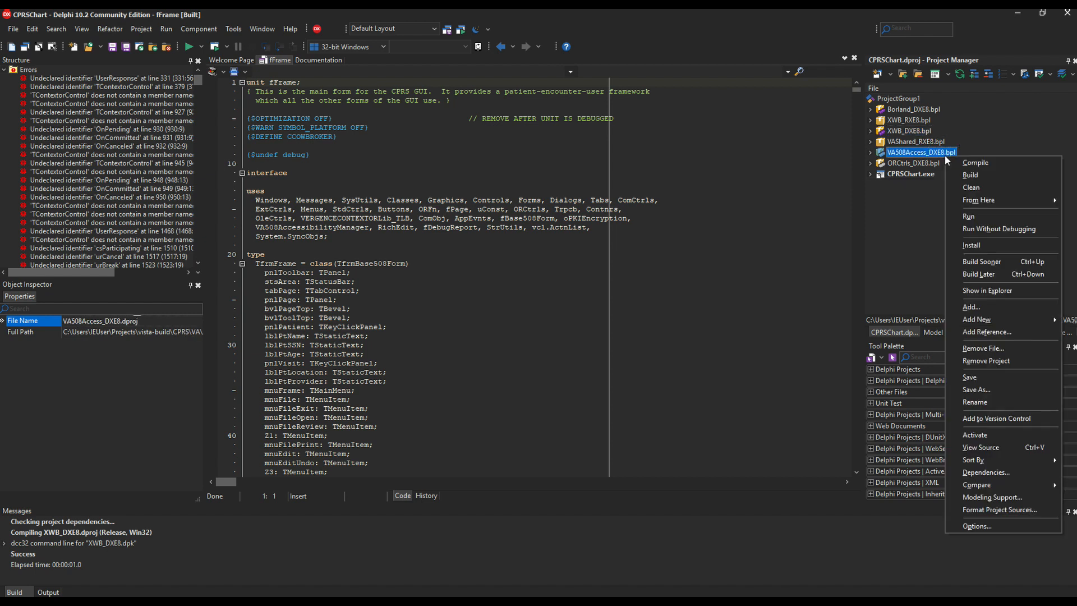
left_click(968, 246)
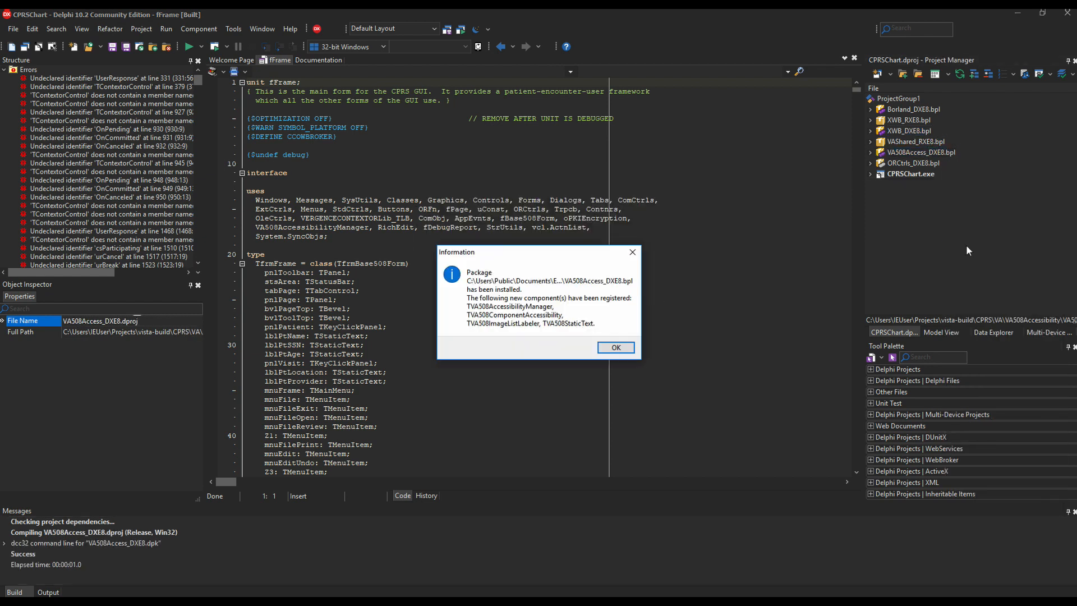
left_click(615, 347)
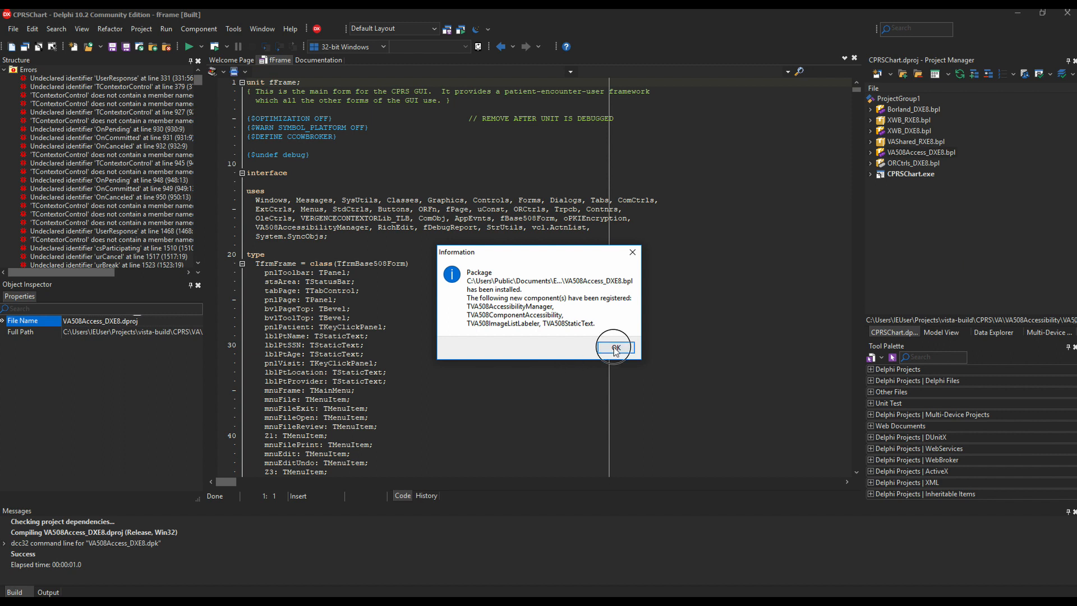
left_click(927, 165)
right_click(927, 165)
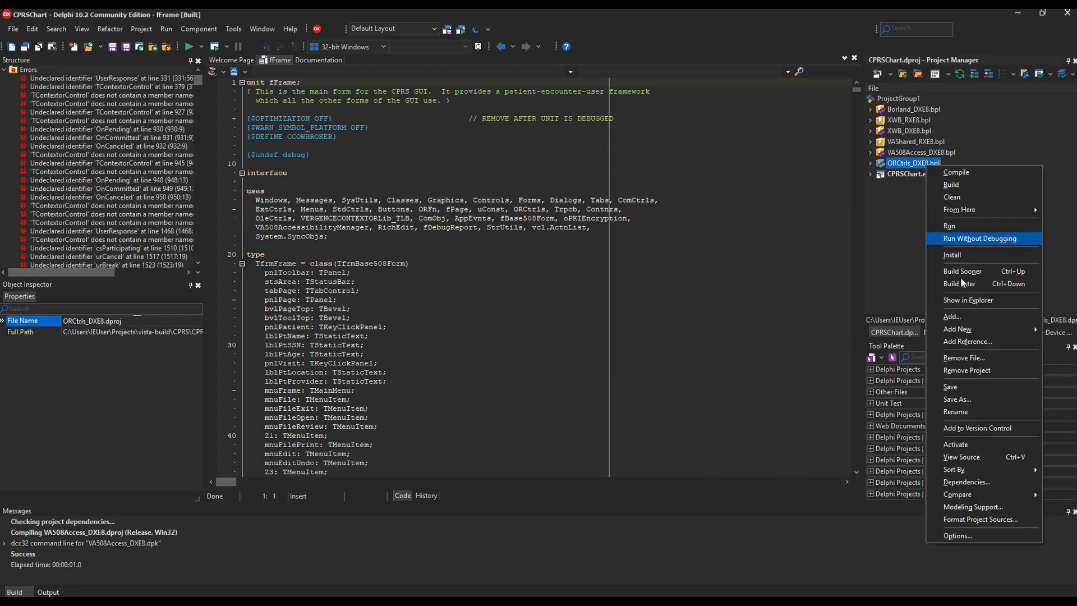
left_click(967, 255)
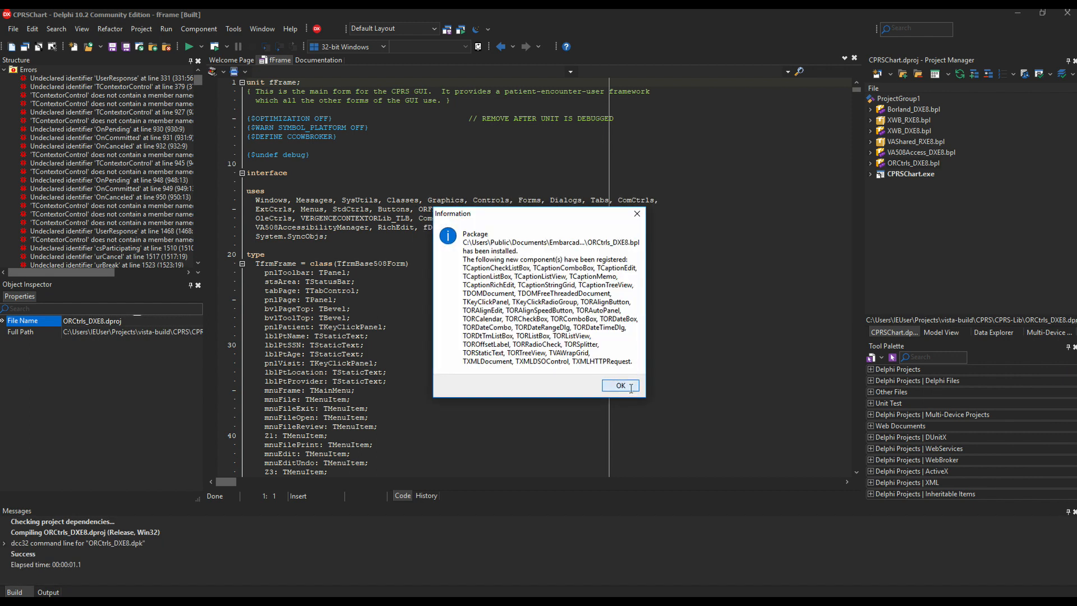
left_click(631, 388)
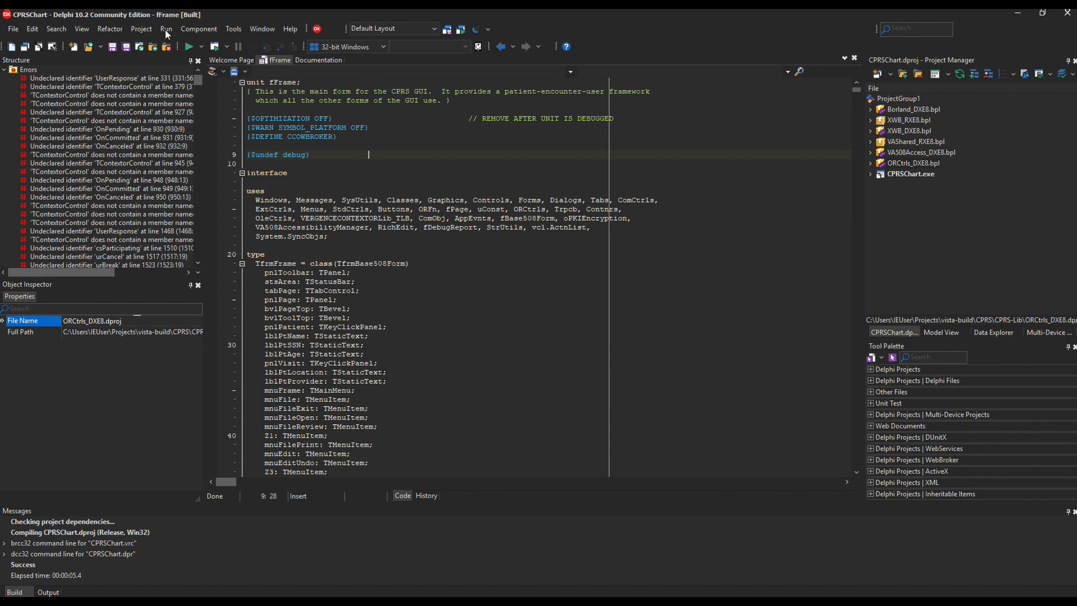
Step: Change CPRSChart's run parameters from 127.0.0.1 to s=192.168.50.64 p=32769
left_click(173, 32)
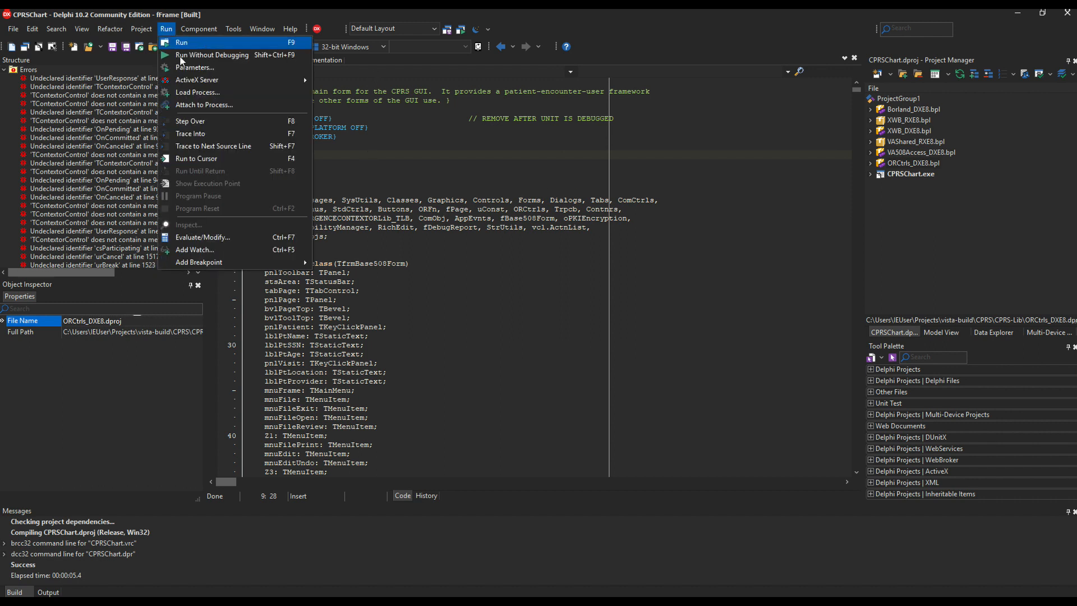
left_click(190, 67)
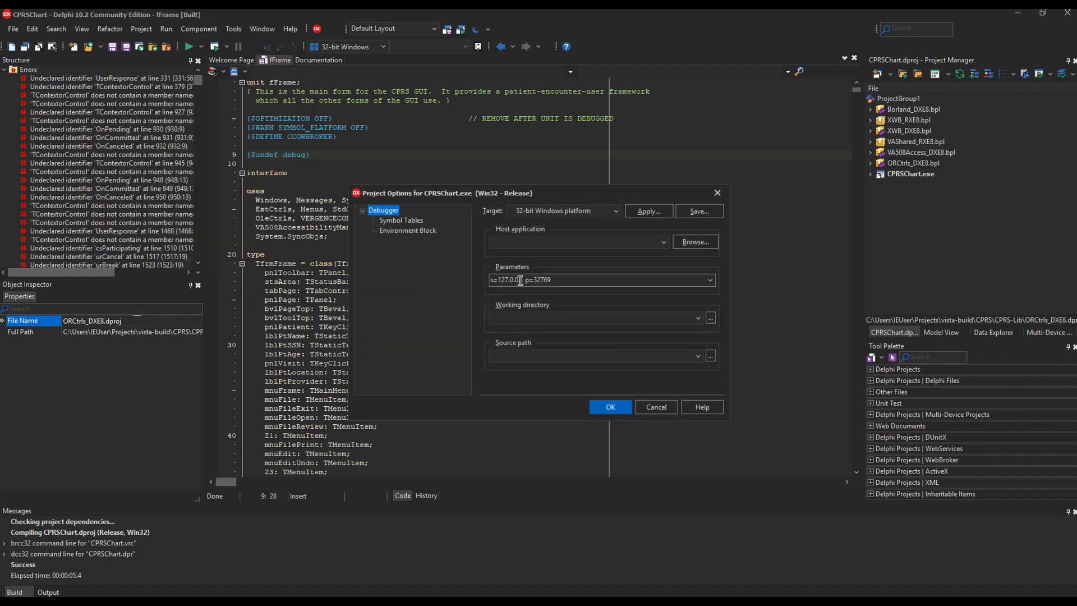
left_click(520, 280)
key("BackSpace")
key("BackSpace")
key("BackSpace")
key("BackSpace")
key("BackSpace")
key("BackSpace")
key("BackSpace")
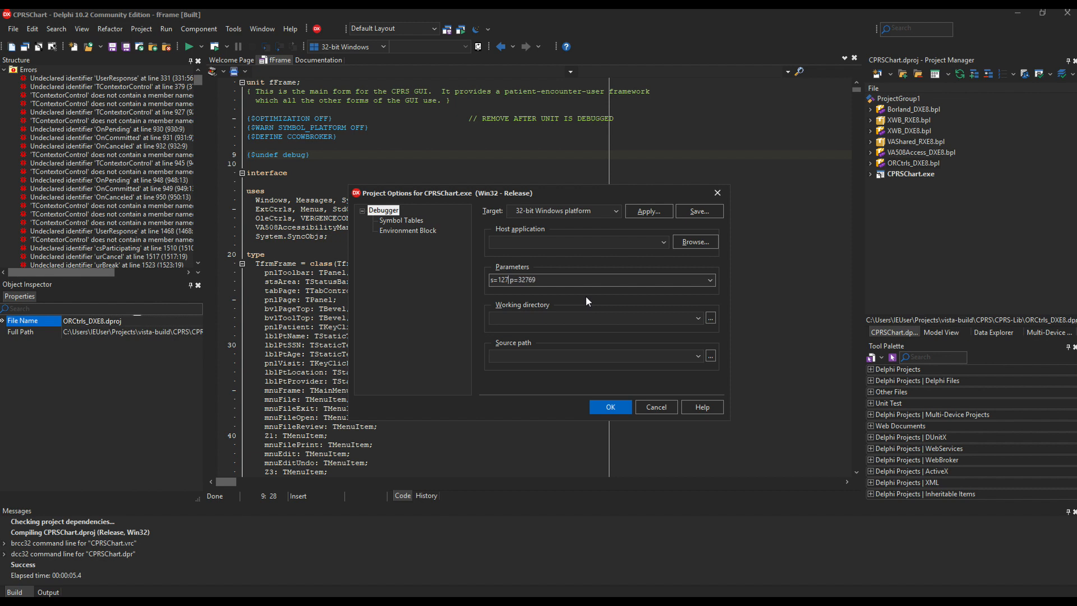
key("BackSpace")
type("92.168.50.64")
left_click(618, 406)
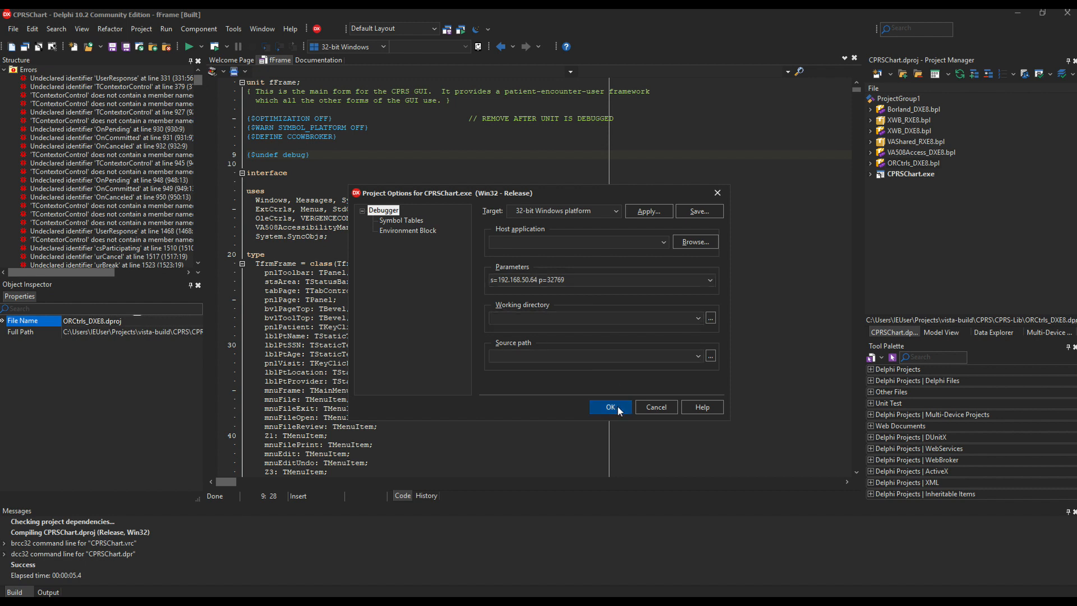
Step: Run CPRSChart, sign on to VistA with the access and verify codes, and dismiss both version-mismatch warnings
left_click(189, 46)
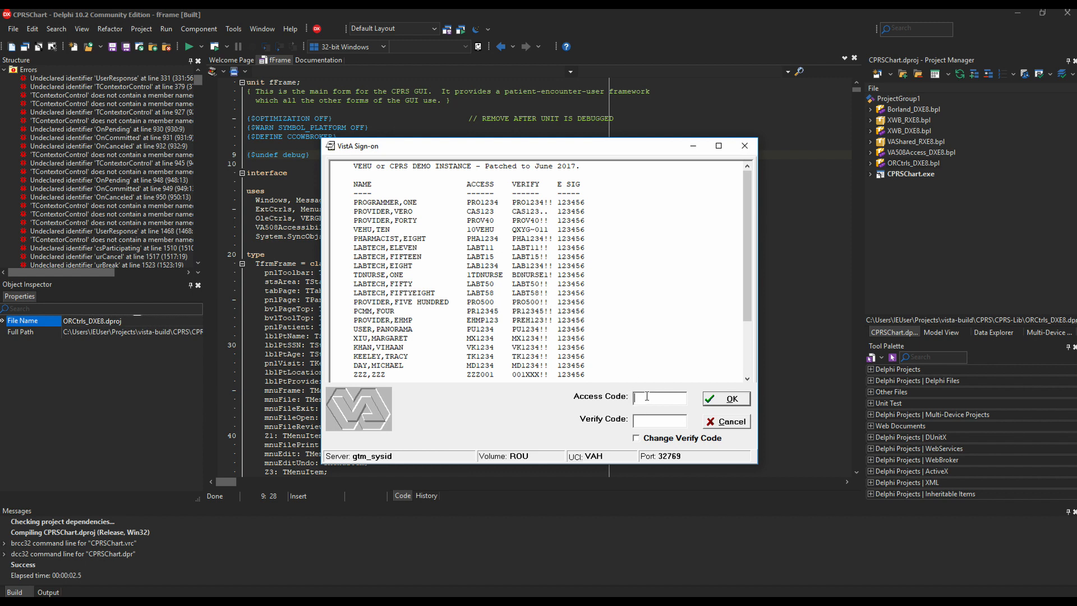
type("PRO1234")
key("Tab")
type("PRO1234!")
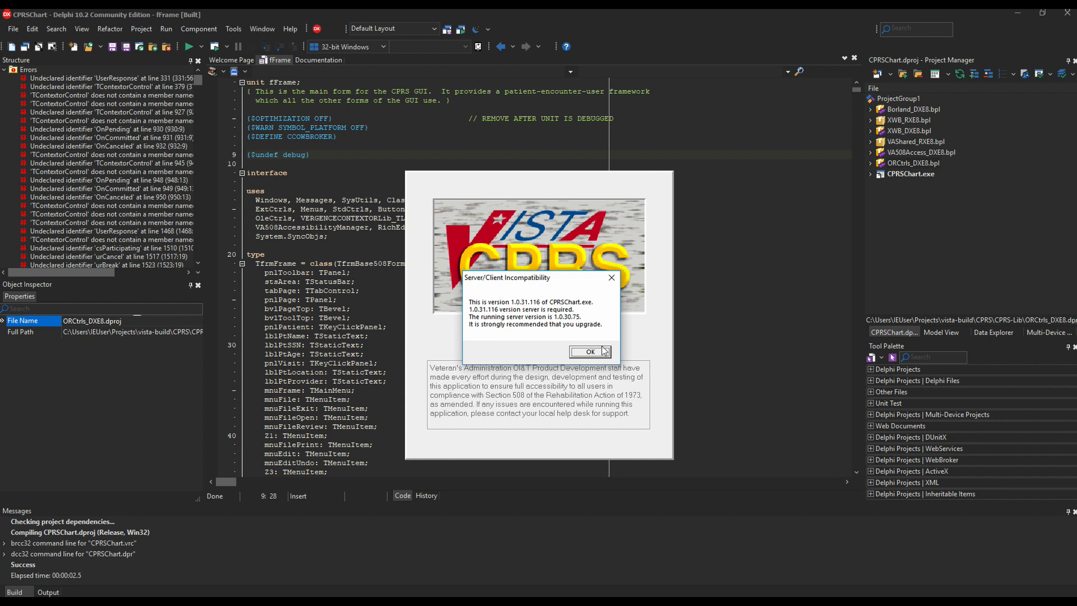
left_click(605, 353)
left_click(605, 352)
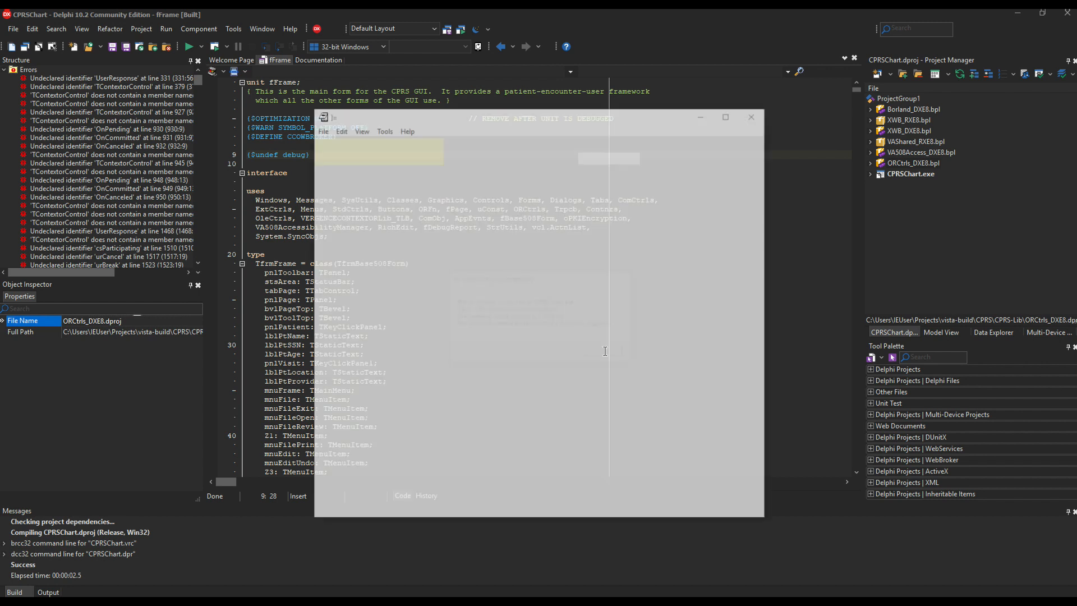